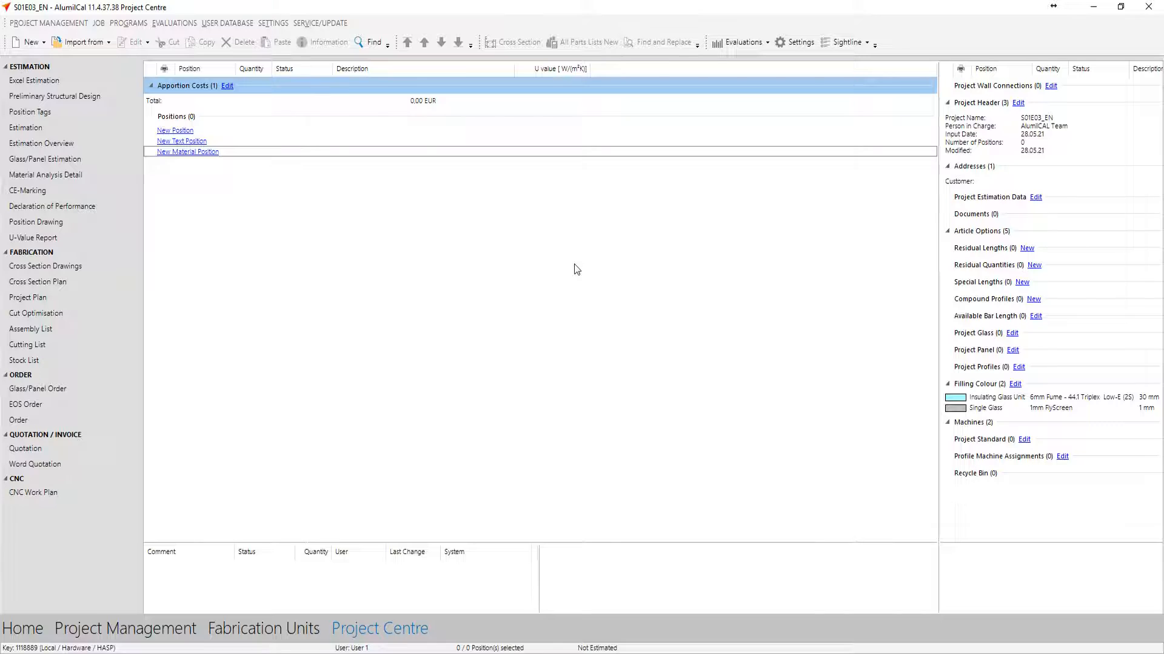
Start a new position and choose Alumil Supreme S700 as its profile system
left_click(193, 131)
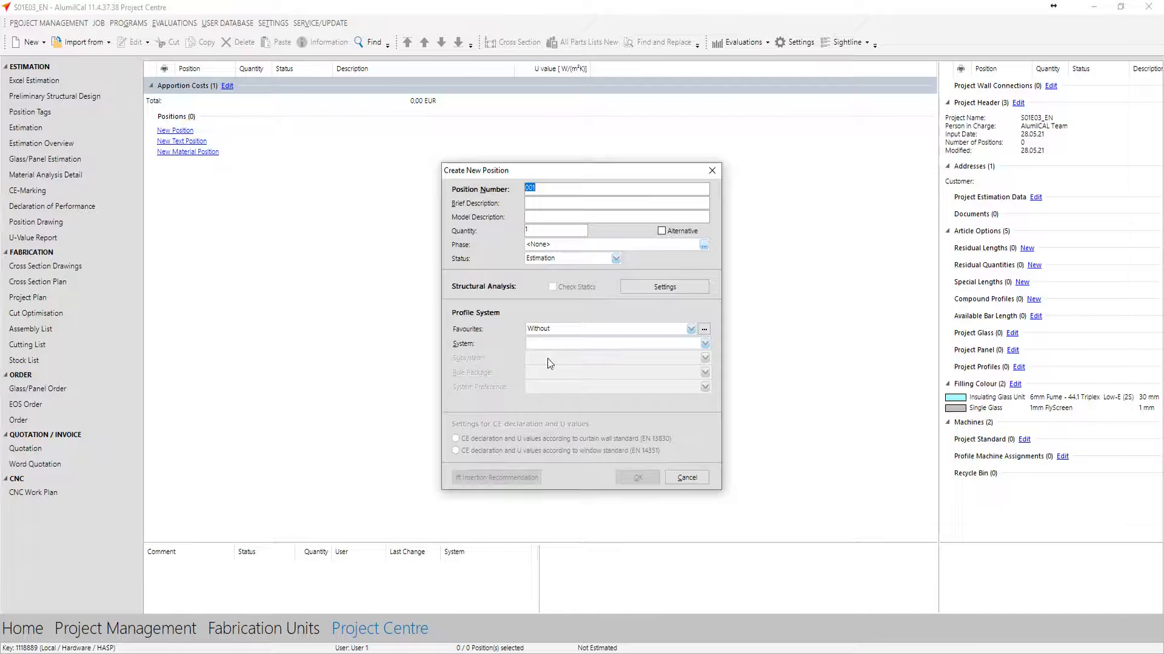
left_click(558, 344)
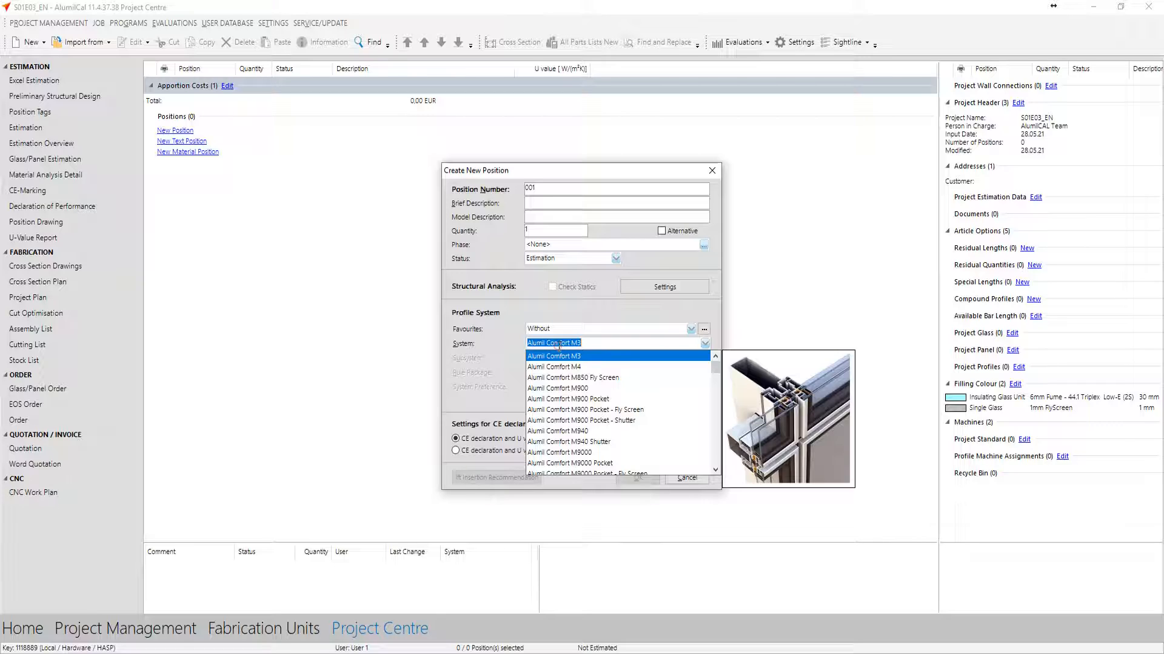
type("s700")
key("Return")
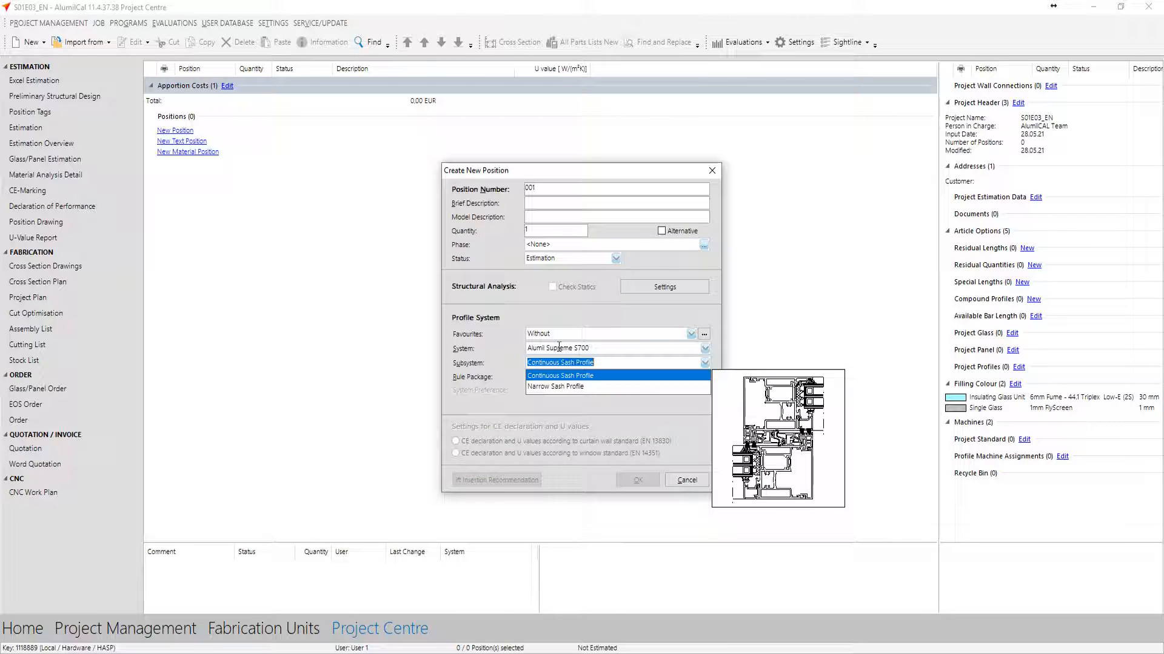
Choose the Continuous Sash Profile subsystem and the Standard Bottom Rail rule package for the position
key("Down")
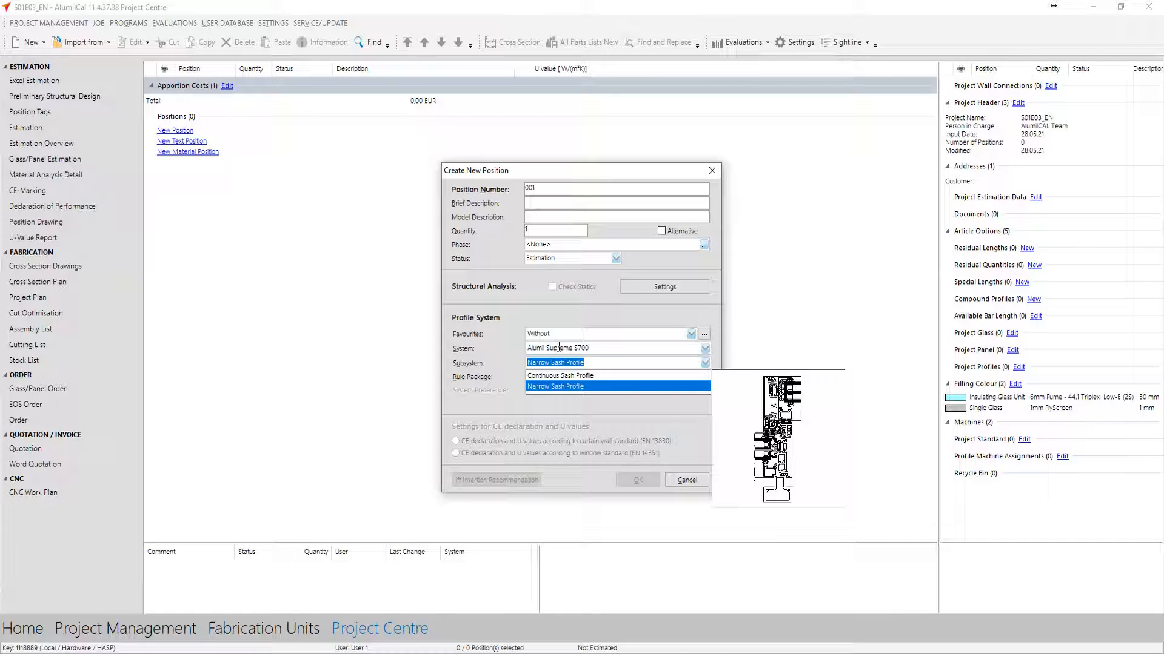
key("Up")
key("Return")
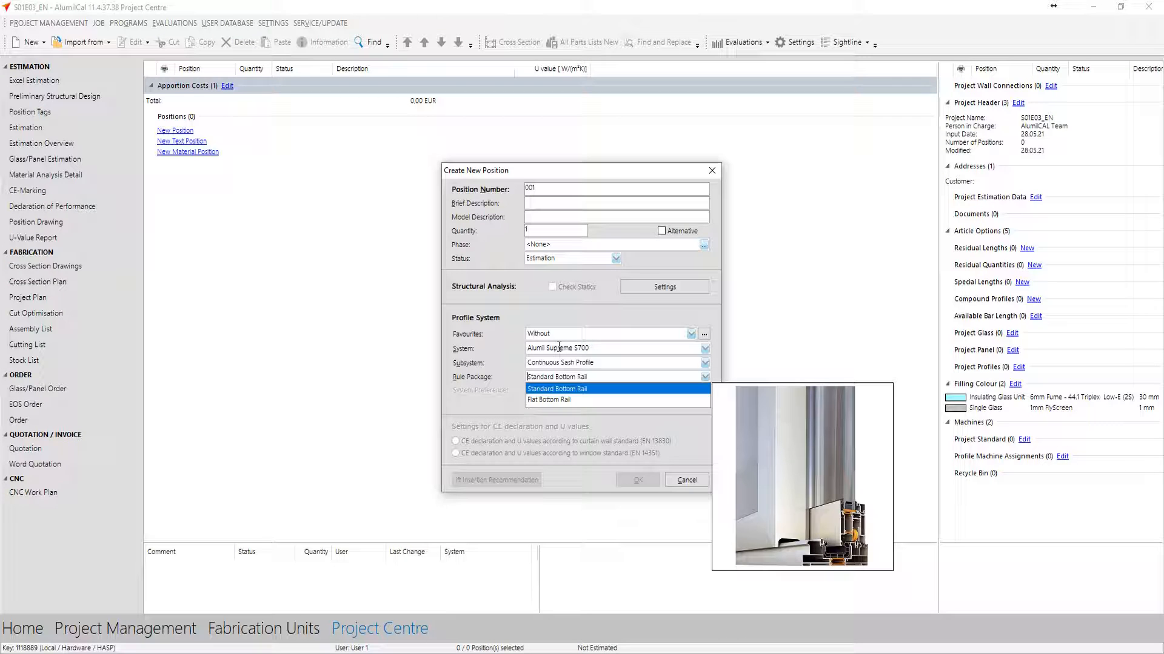
key("Down")
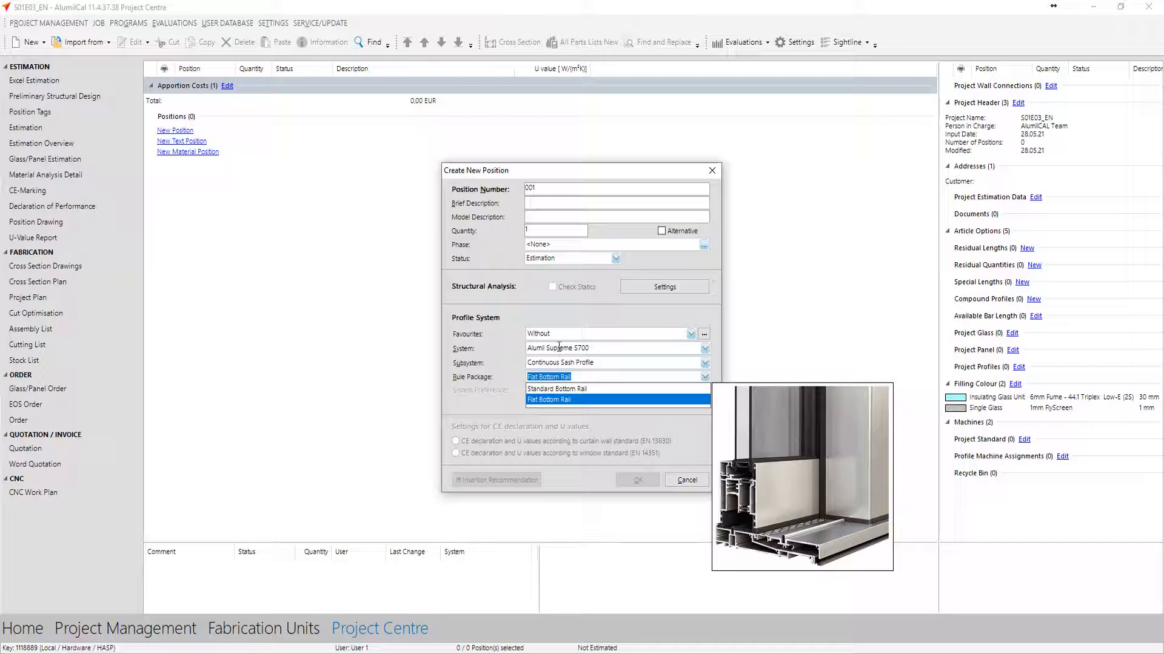
key("Up")
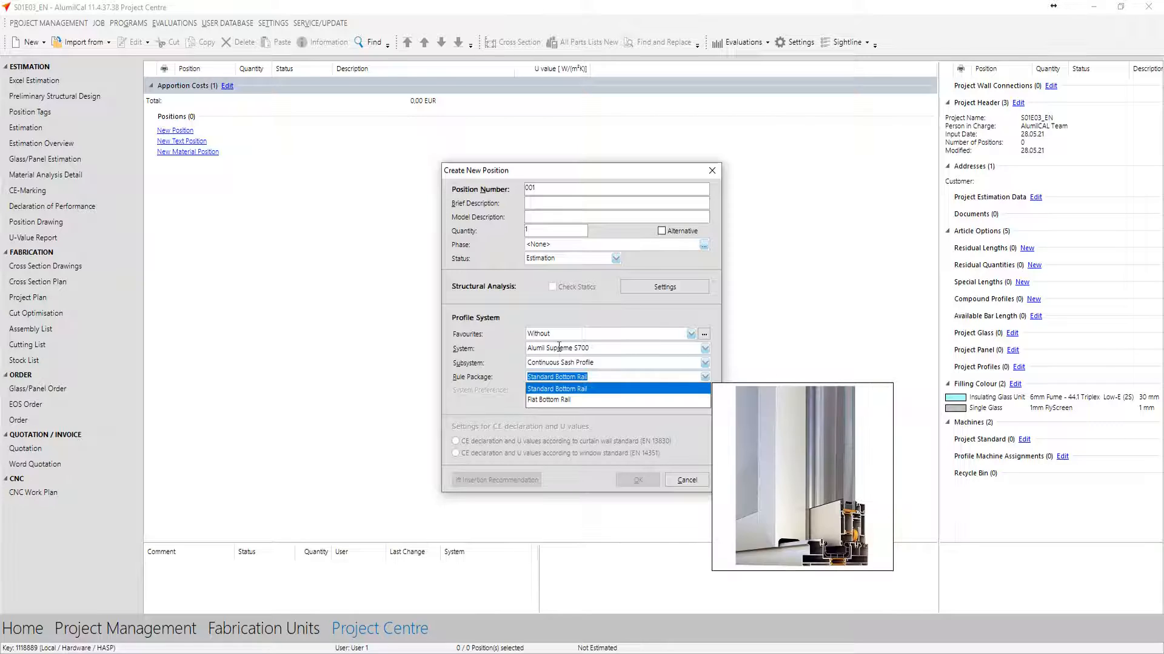
key("Return")
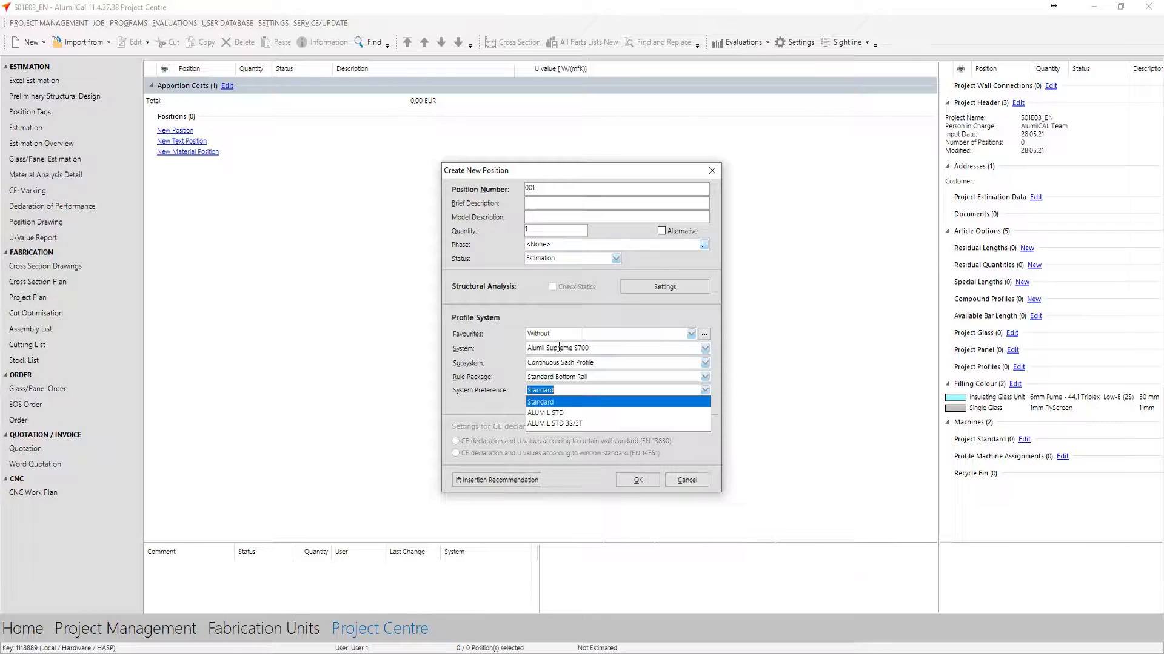
Choose Standard as the system preference and create the position
key("Down")
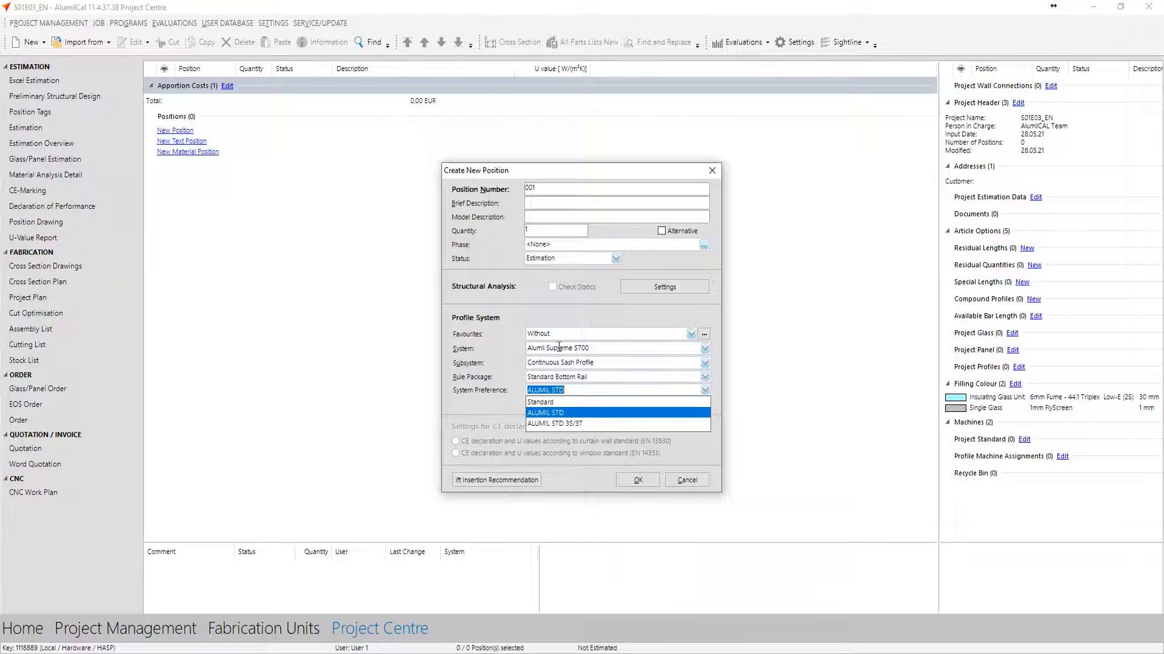
key("Down")
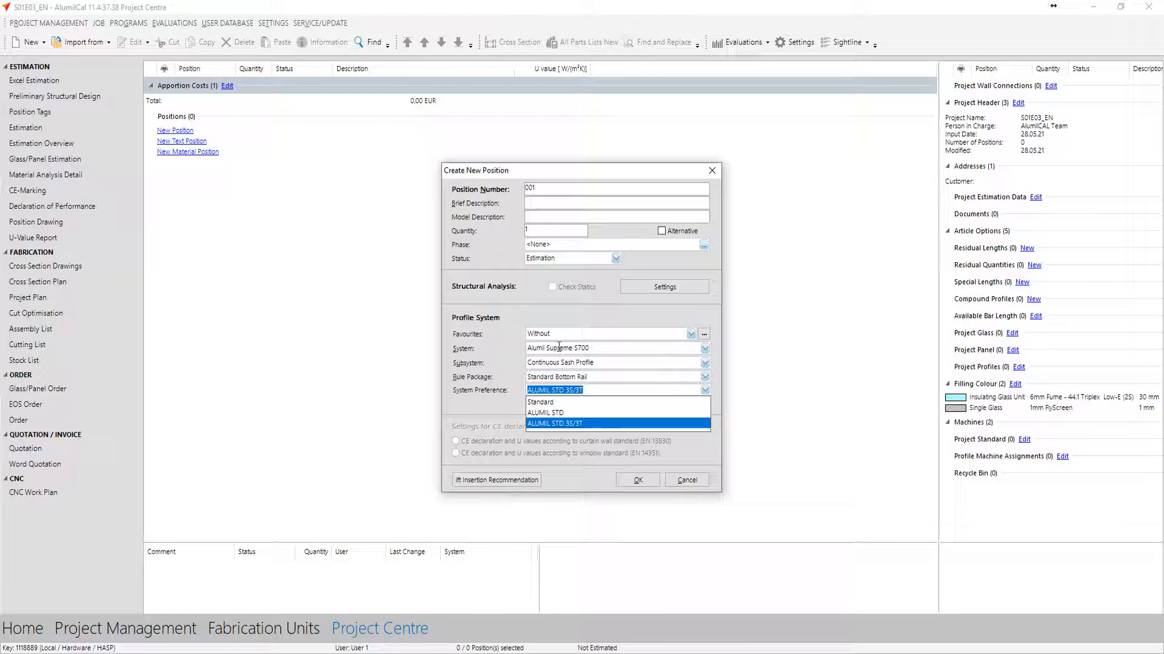
key("Up")
key("Down")
key("Up")
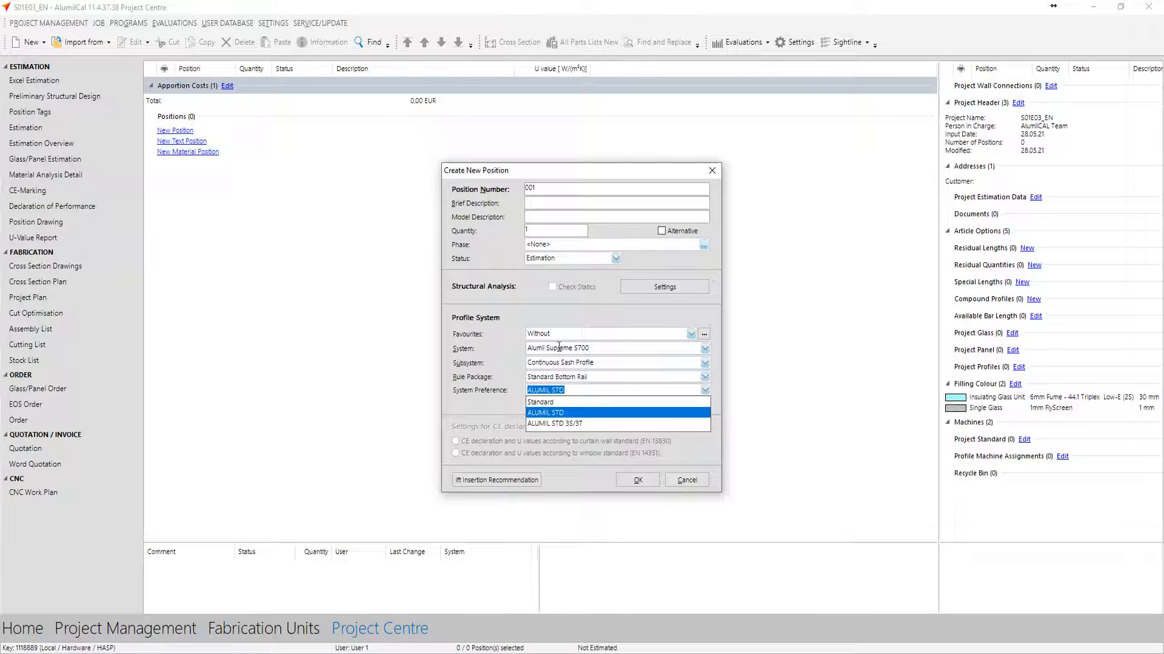
key("Up")
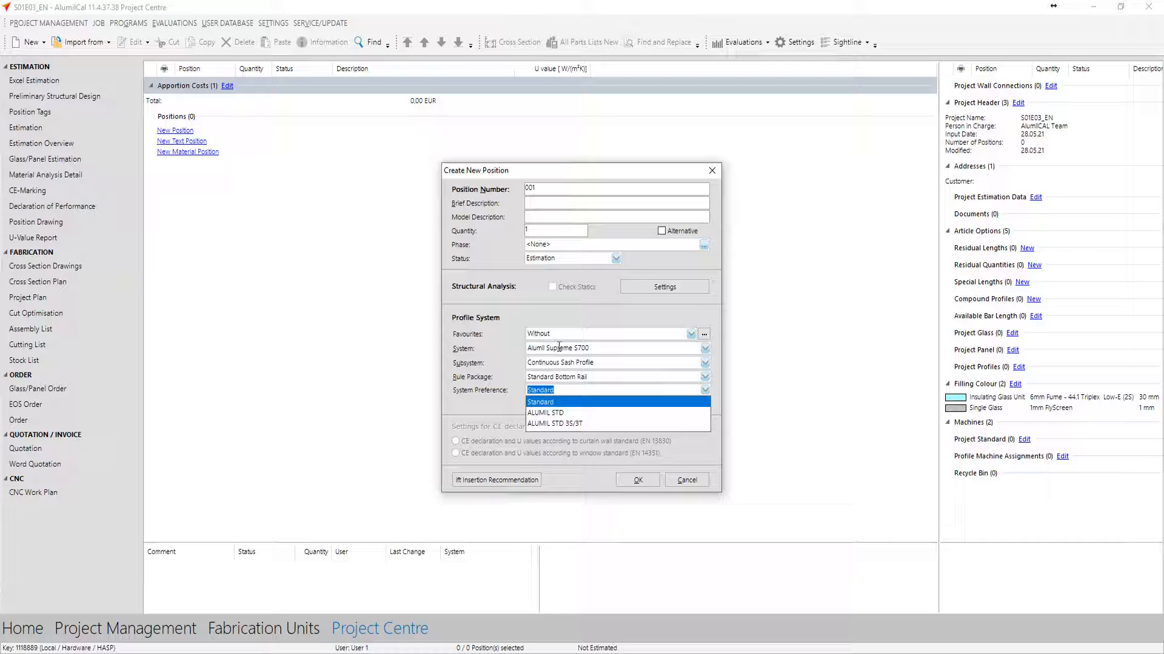
left_click(627, 481)
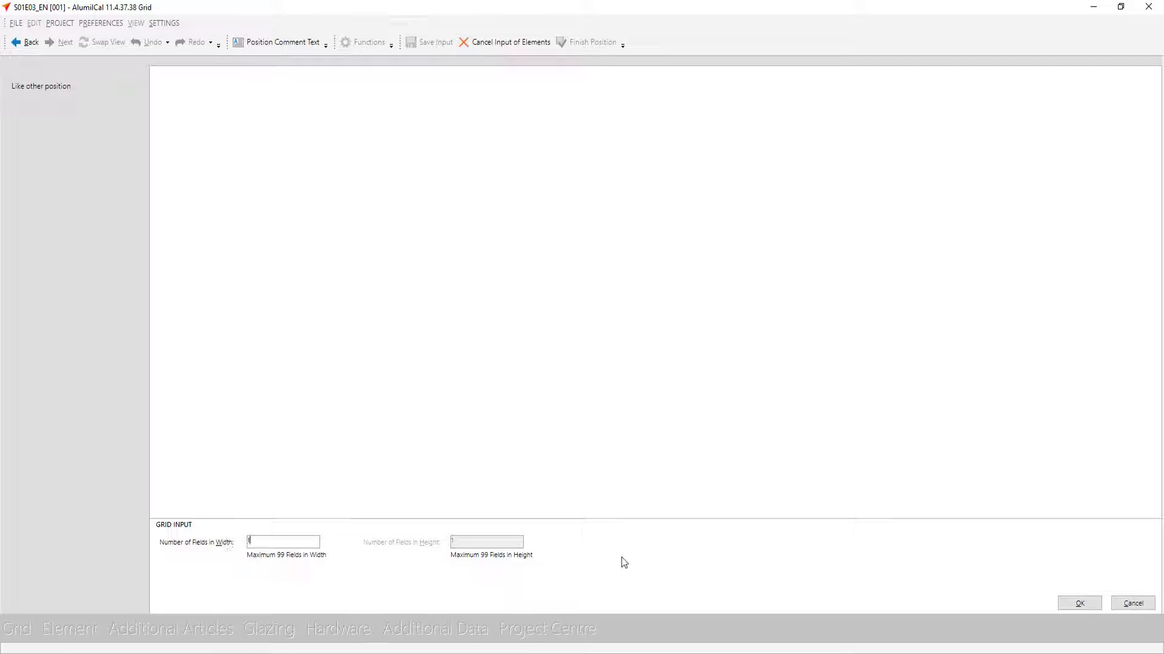
Accept the single-field grid and set the frame's total width to 3500 mm and total height to 2500 mm
left_click(1080, 604)
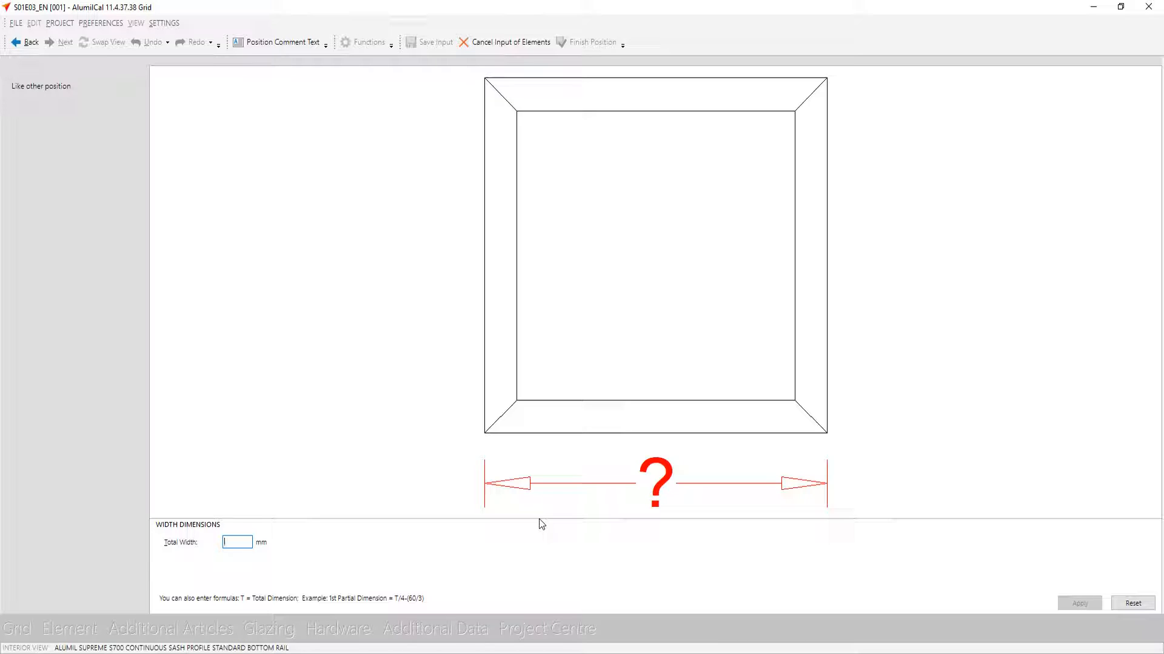
type("3500")
key("Return")
type("2500")
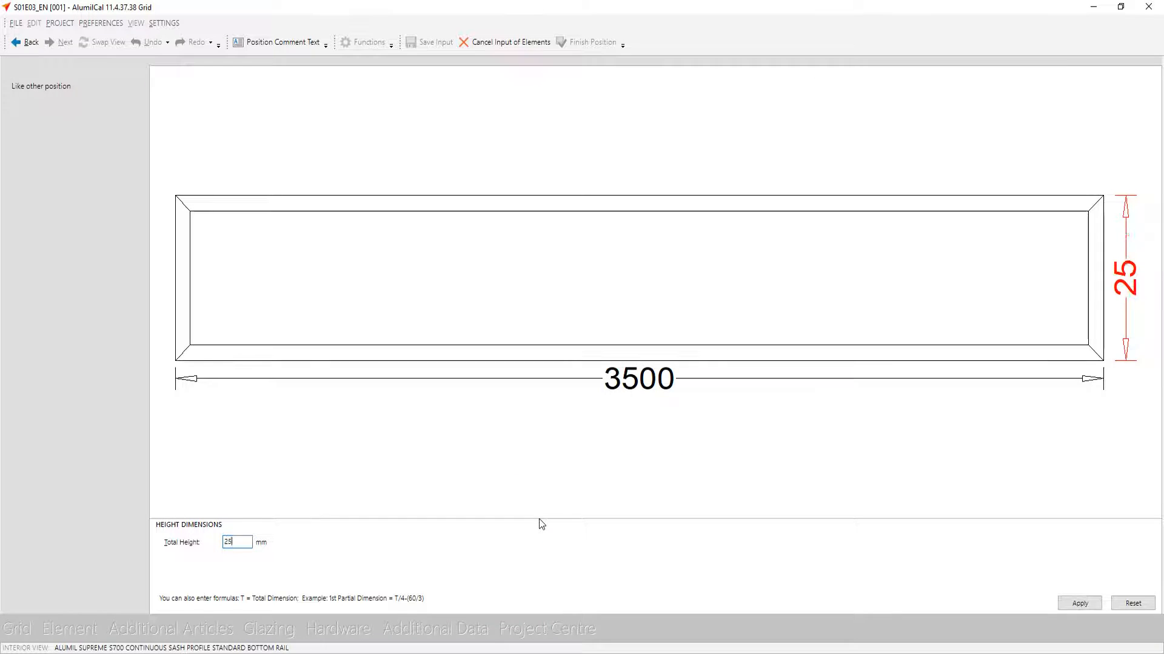
key("Return")
key("Return")
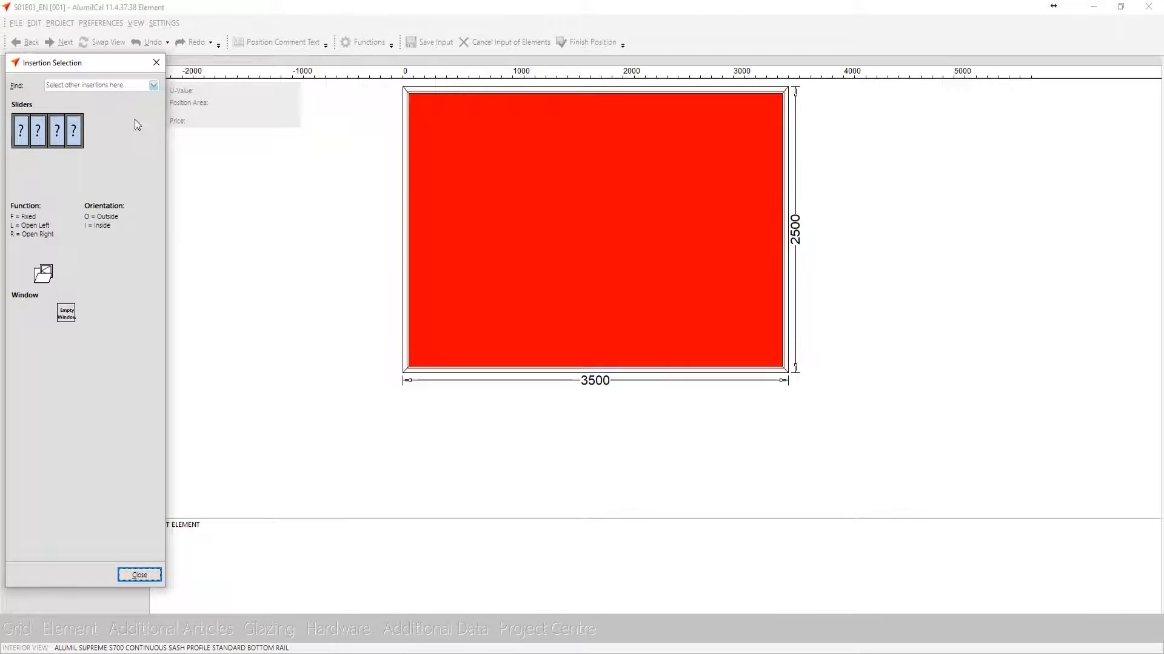
Insert a lift and slide door with 2 leaves and 3 tracks into the frame
double_click(75, 143)
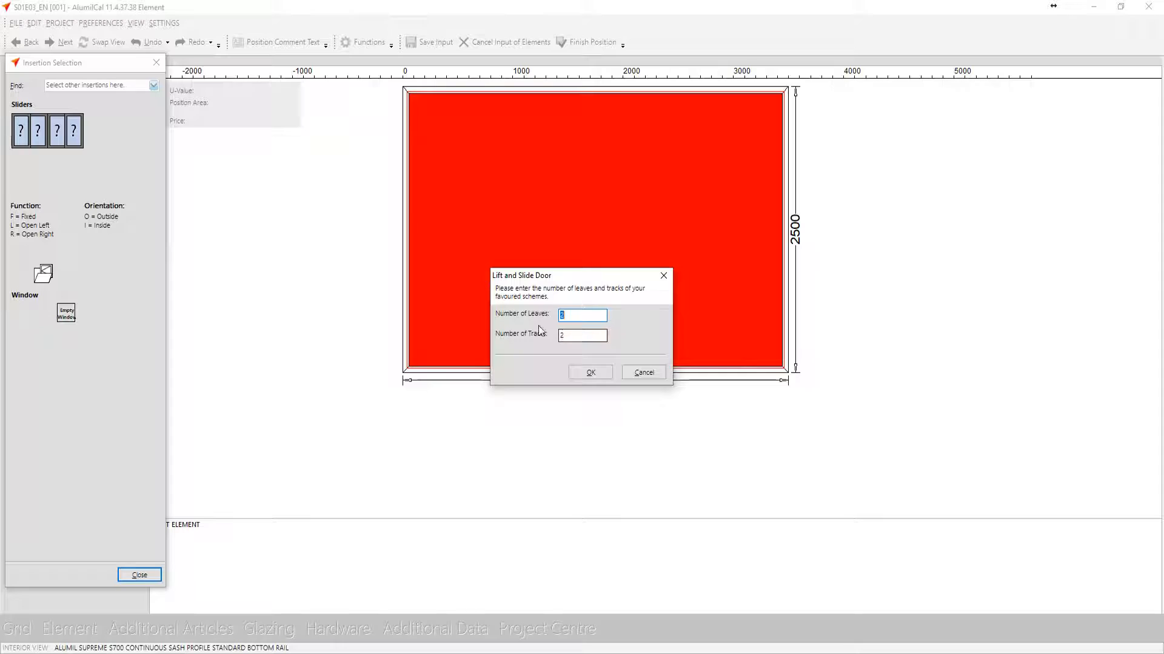
key("Tab")
type("3")
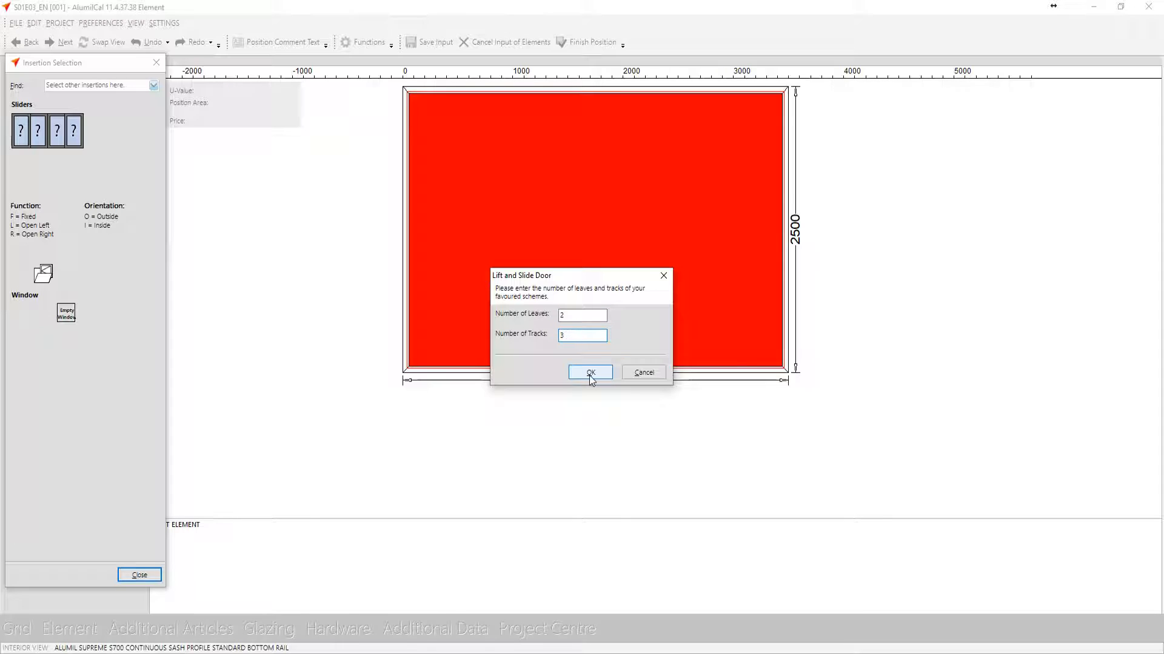
left_click(590, 374)
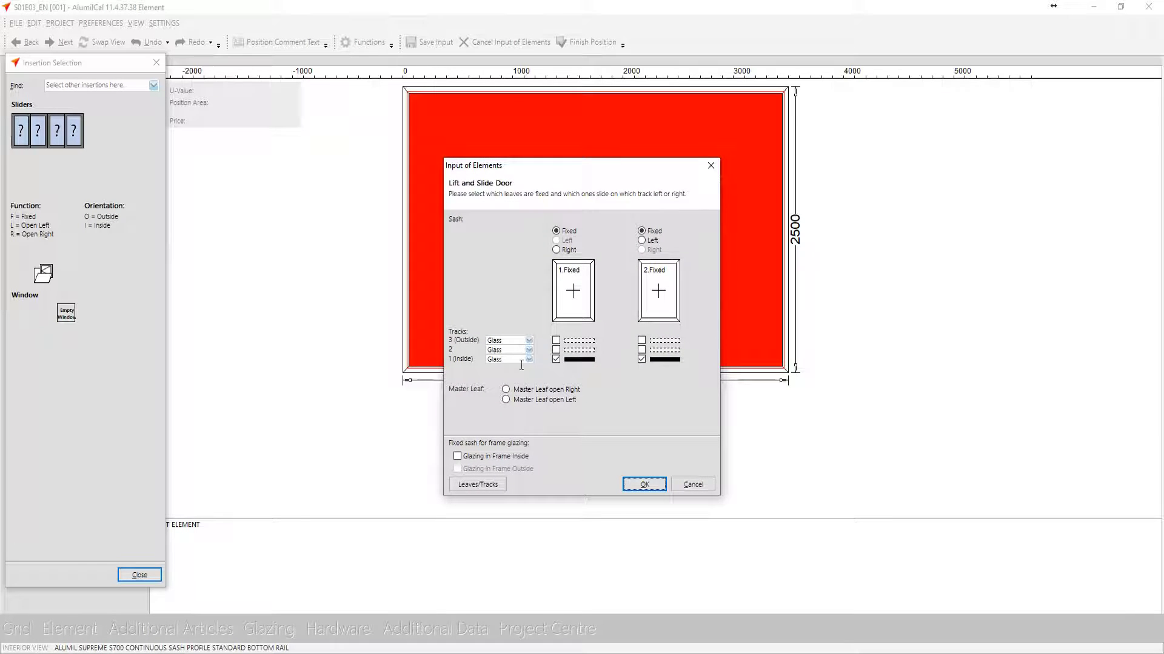
Set the outside track 3 to Fly Screen, with tracks 1 and 2 carrying glass
left_click(496, 359)
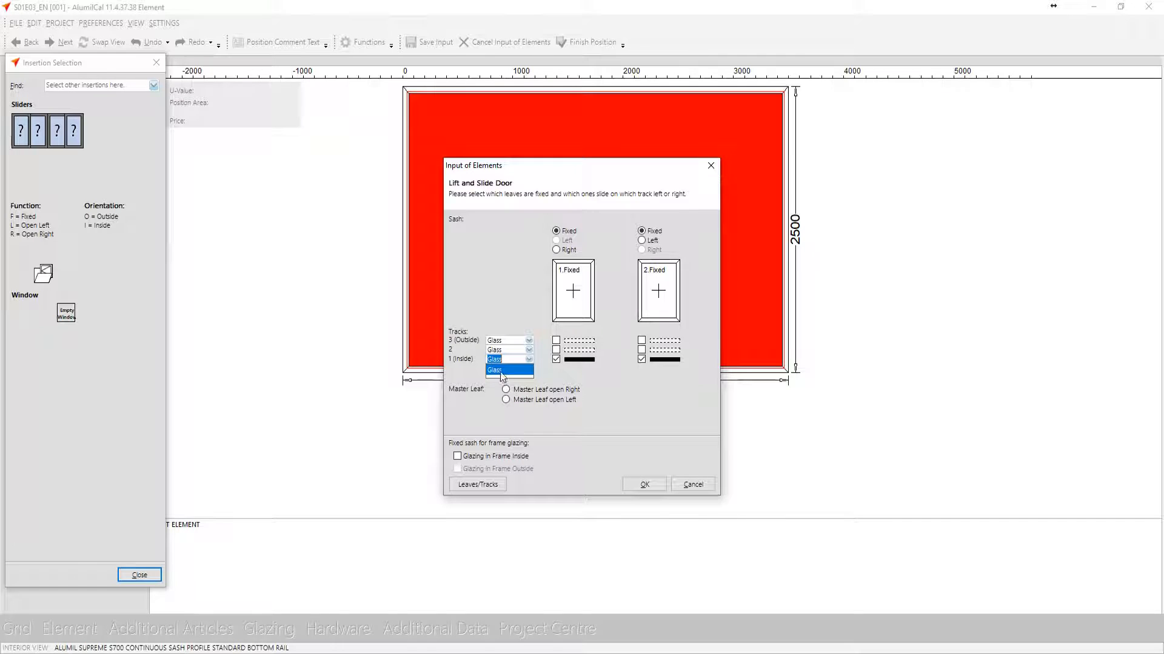
left_click(502, 350)
left_click(502, 340)
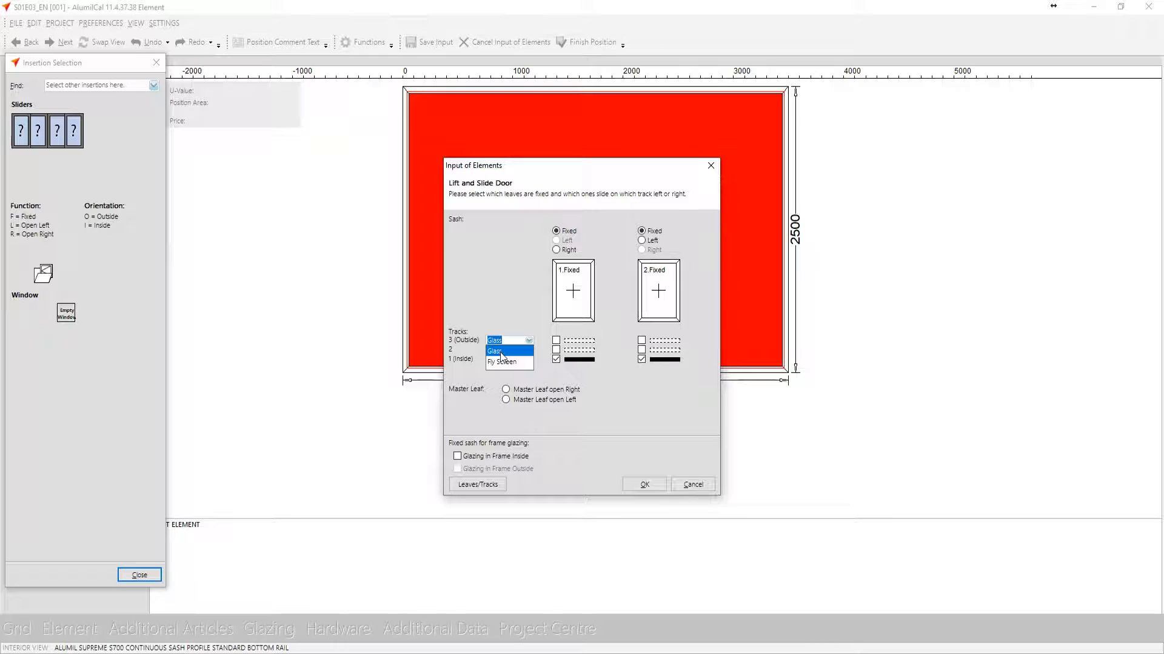
left_click(504, 362)
left_click(503, 354)
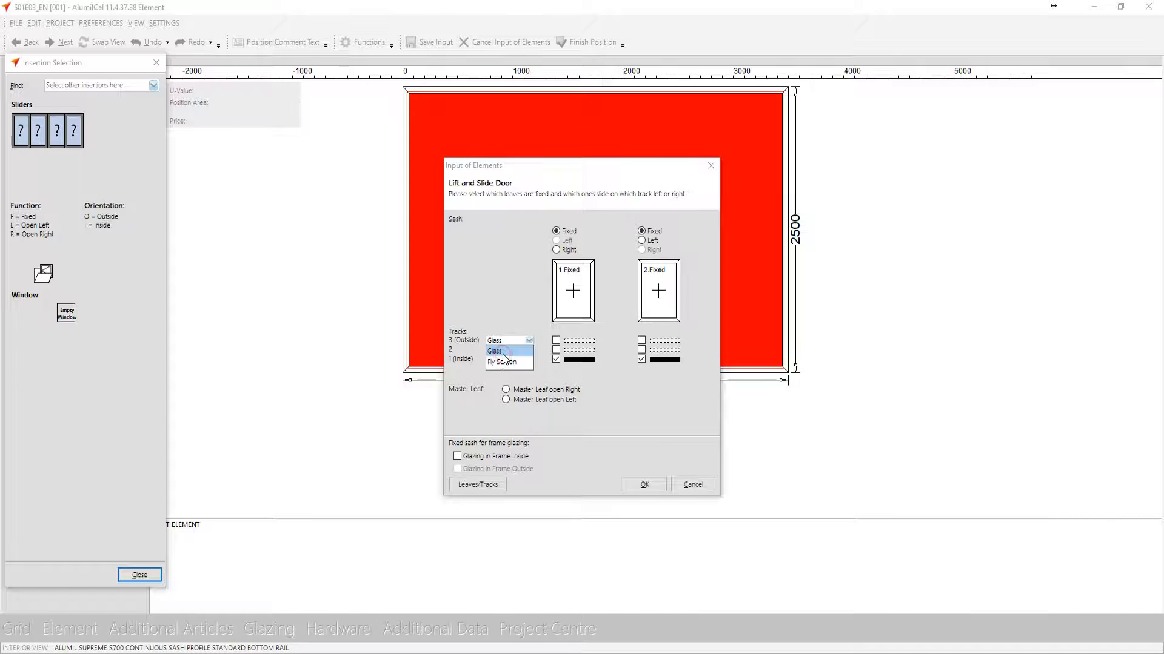
left_click(504, 362)
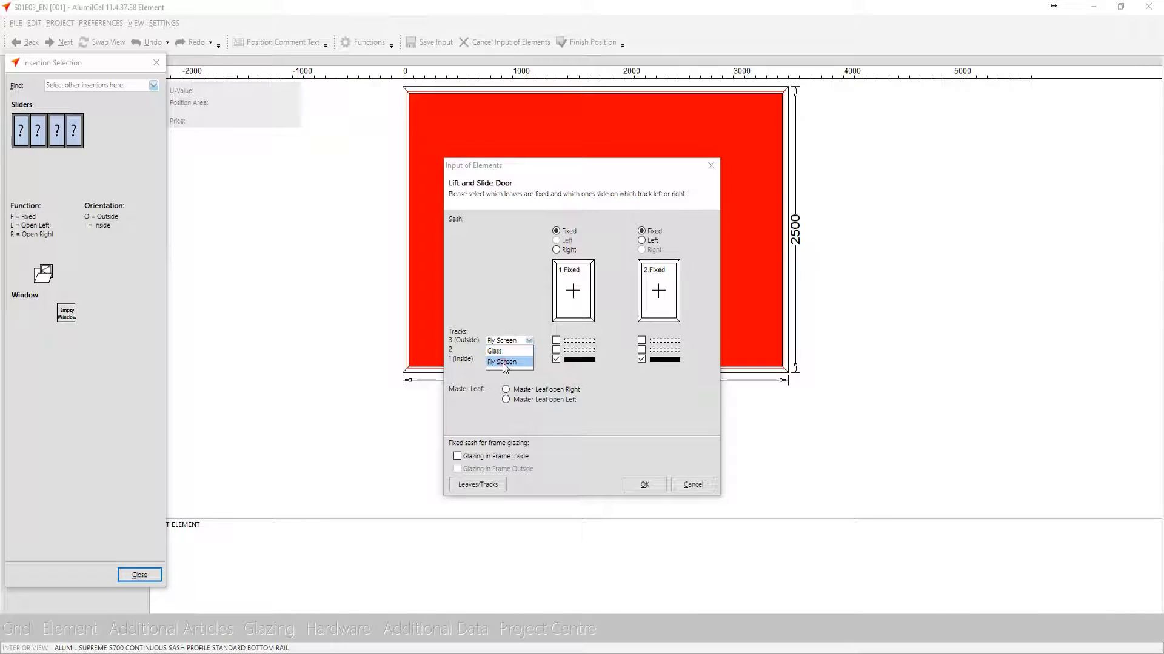
left_click(503, 363)
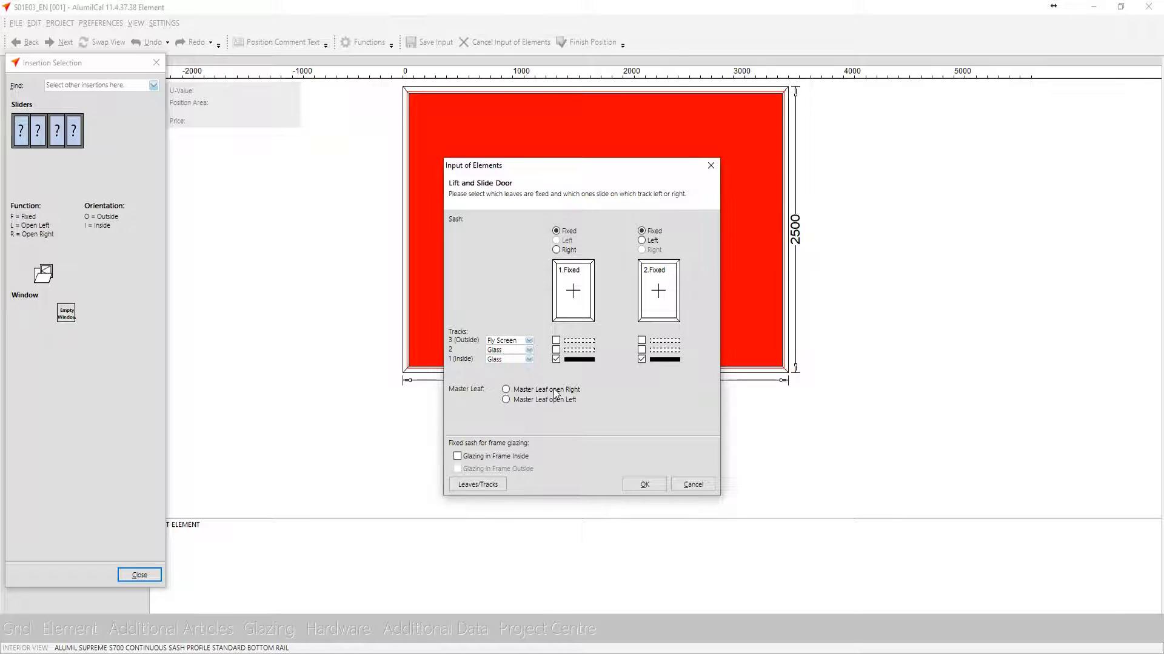
Assign leaf 1 to track 2, and leaf 2 to inside track 1 plus the fly screen on outside track 3
left_click(556, 350)
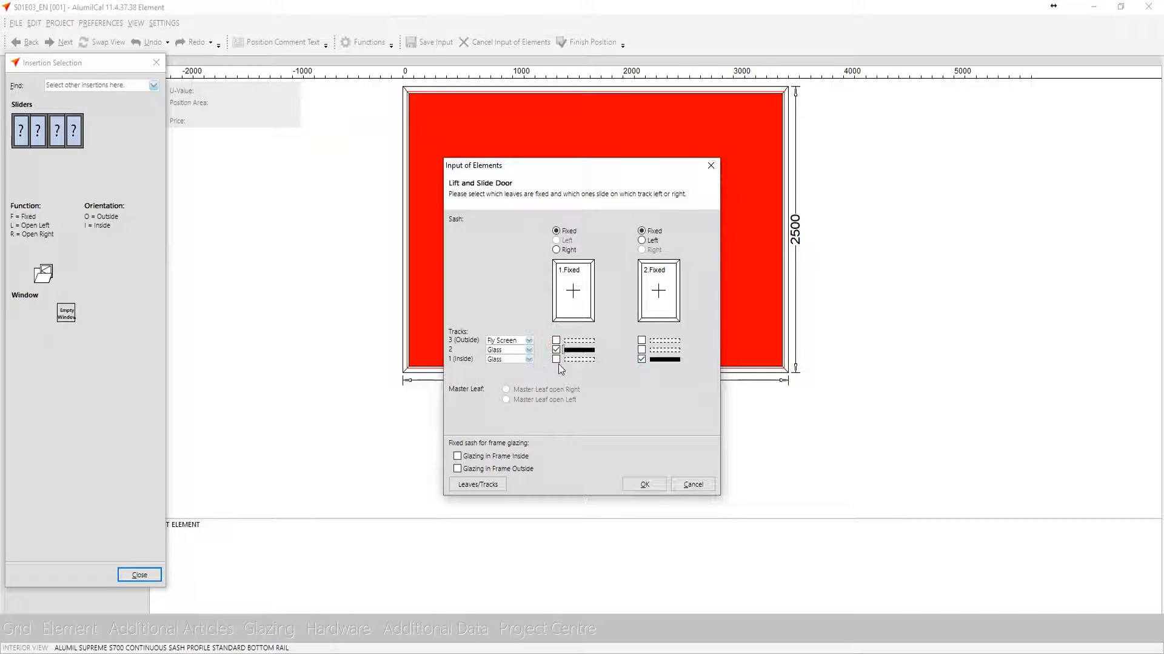
left_click(556, 359)
left_click(640, 351)
left_click(640, 358)
left_click(582, 354)
left_click(647, 342)
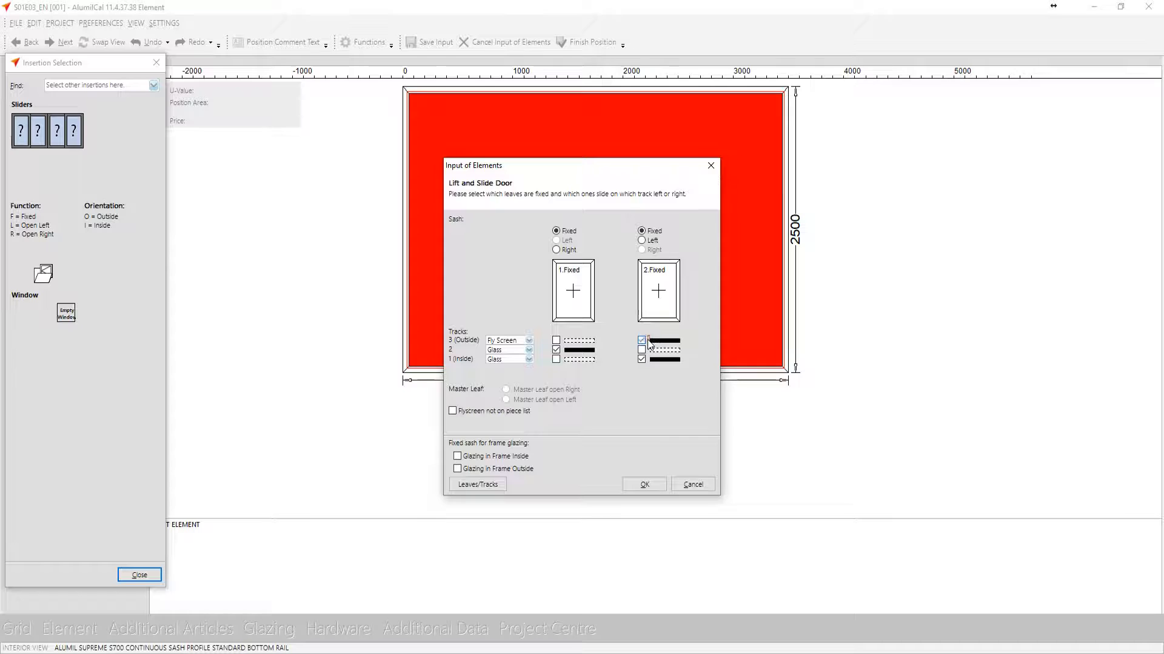
Make leaf 1 slide right and leaf 2 slide left, keep the fly screen on the piece list, and confirm the door
left_click(565, 306)
left_click(660, 306)
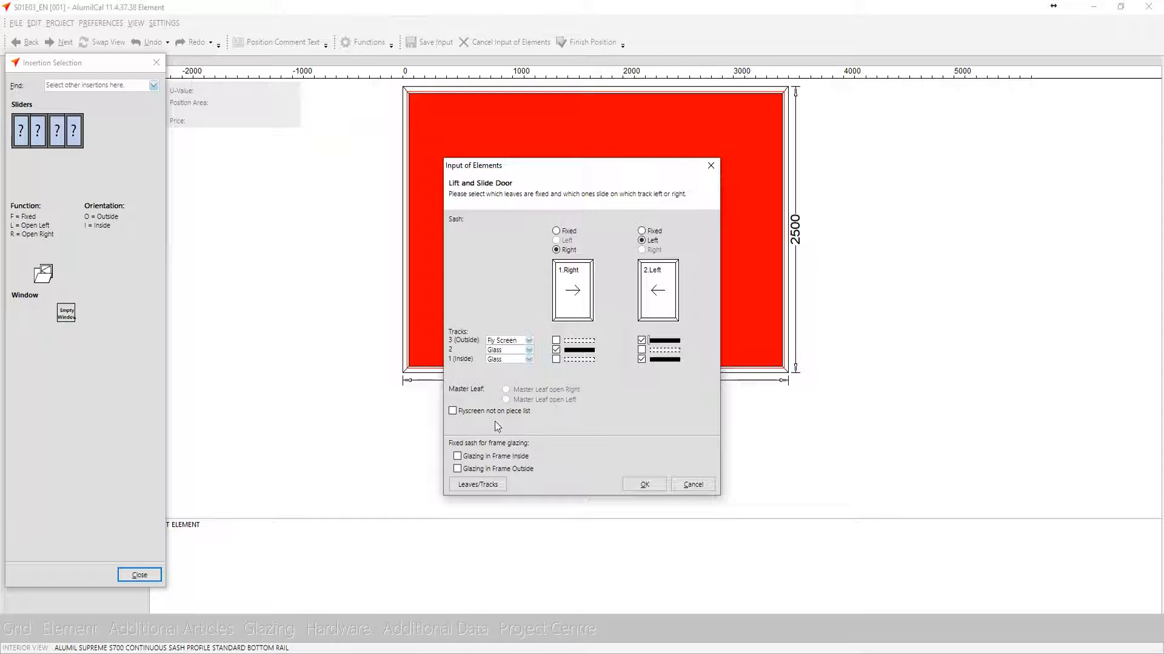
left_click(453, 411)
left_click(489, 410)
left_click(635, 485)
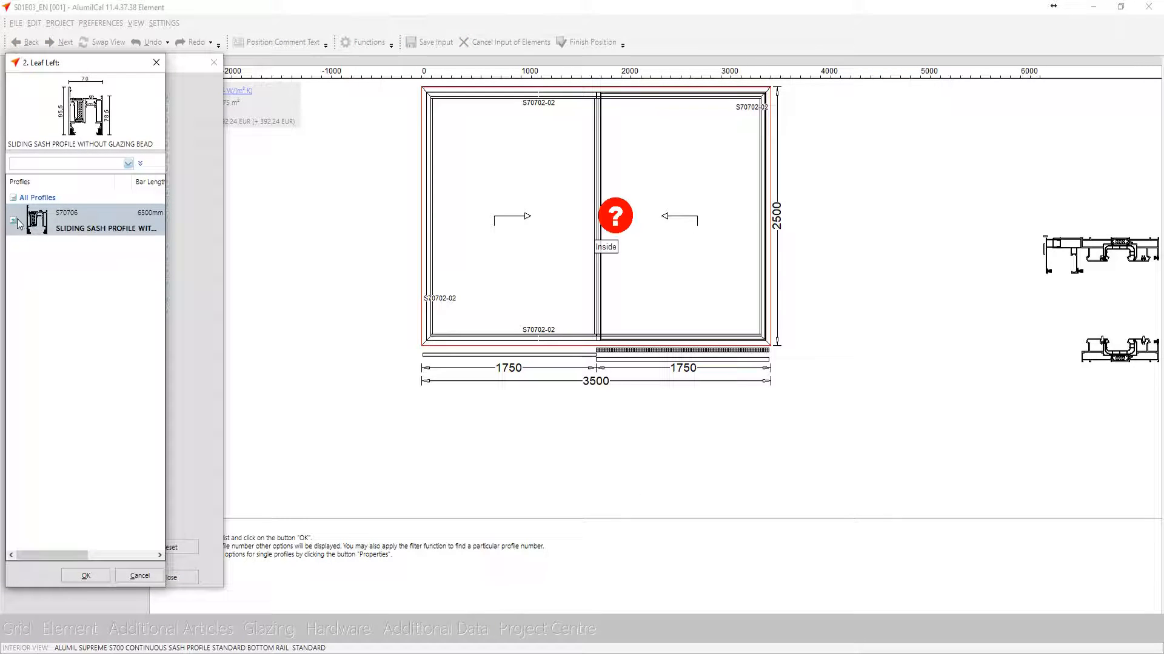
Assign sliding sash profile S70706 without add-on profiles to the leaf and accept the remaining profile selection
left_click(14, 221)
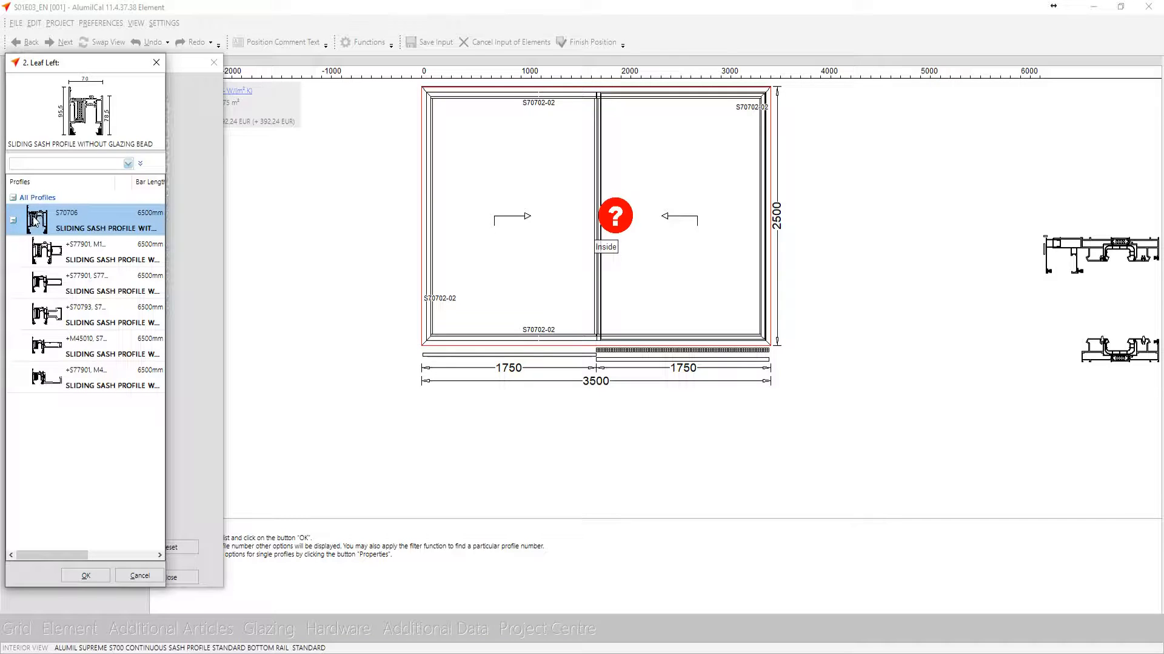
double_click(39, 222)
left_click(65, 581)
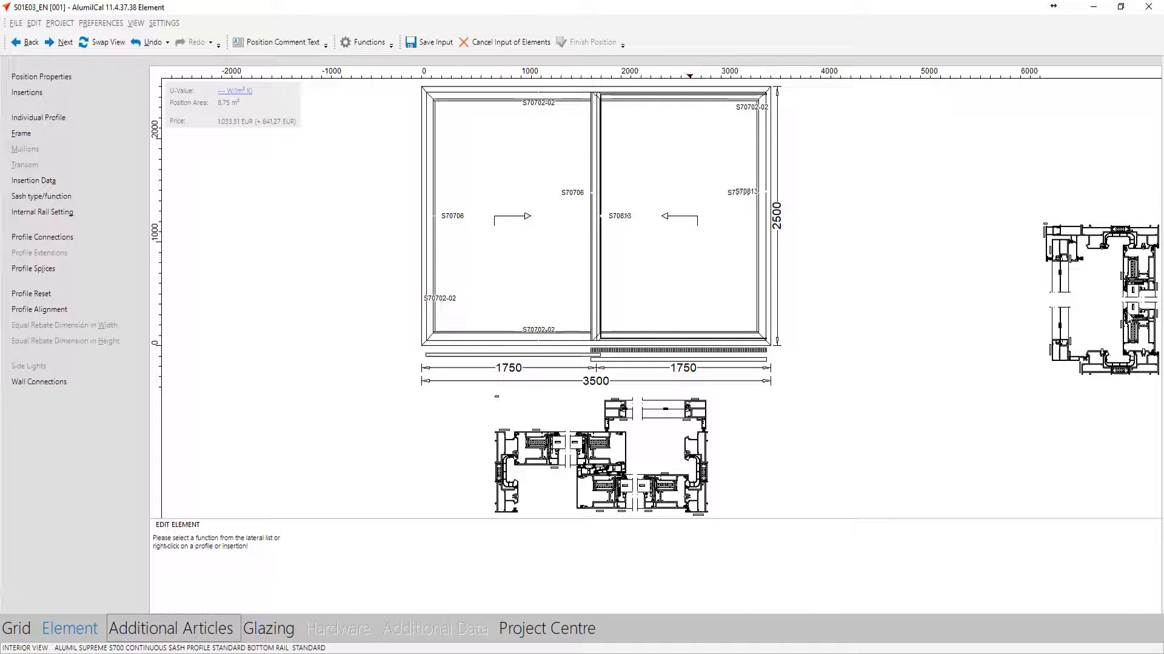
Glaze the leaves with the insulating glass unit 6mm Fume - 44.1 Triplex Low-E (2S) at 30 mm nominal filling thickness
left_click(262, 636)
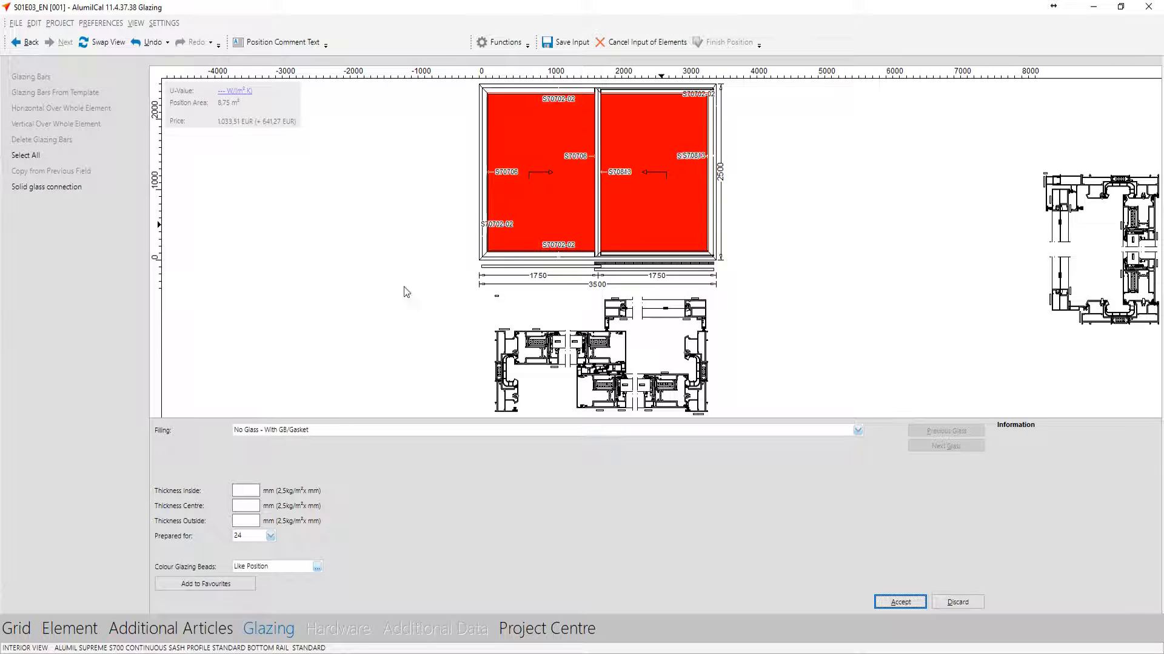
left_click(255, 430)
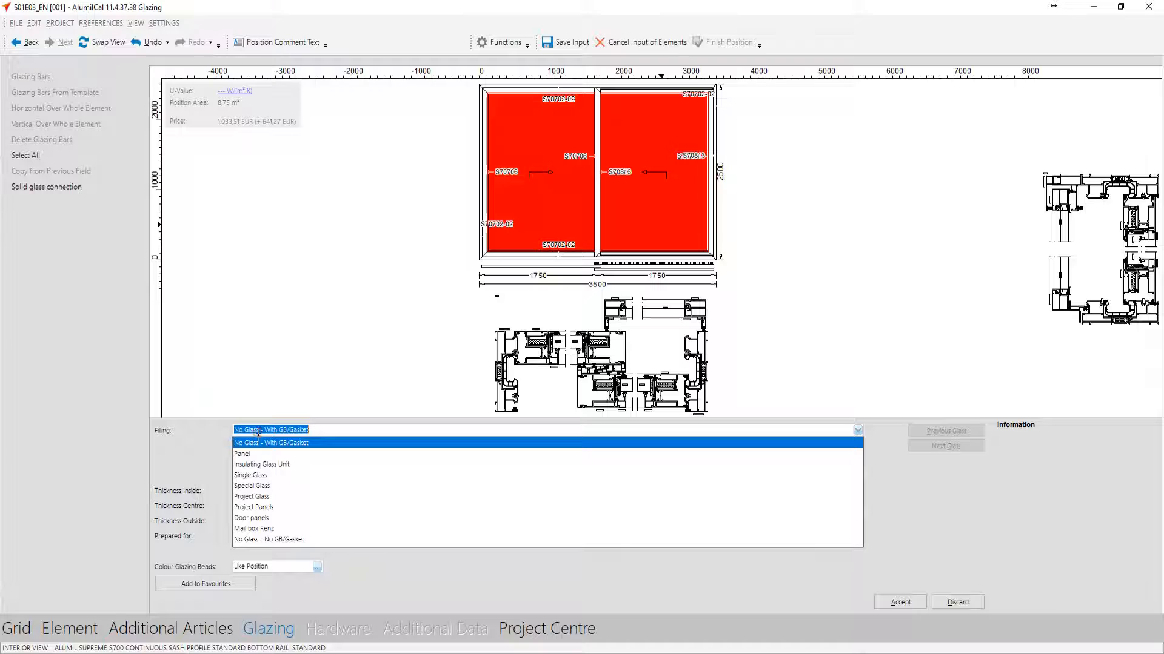
left_click(264, 464)
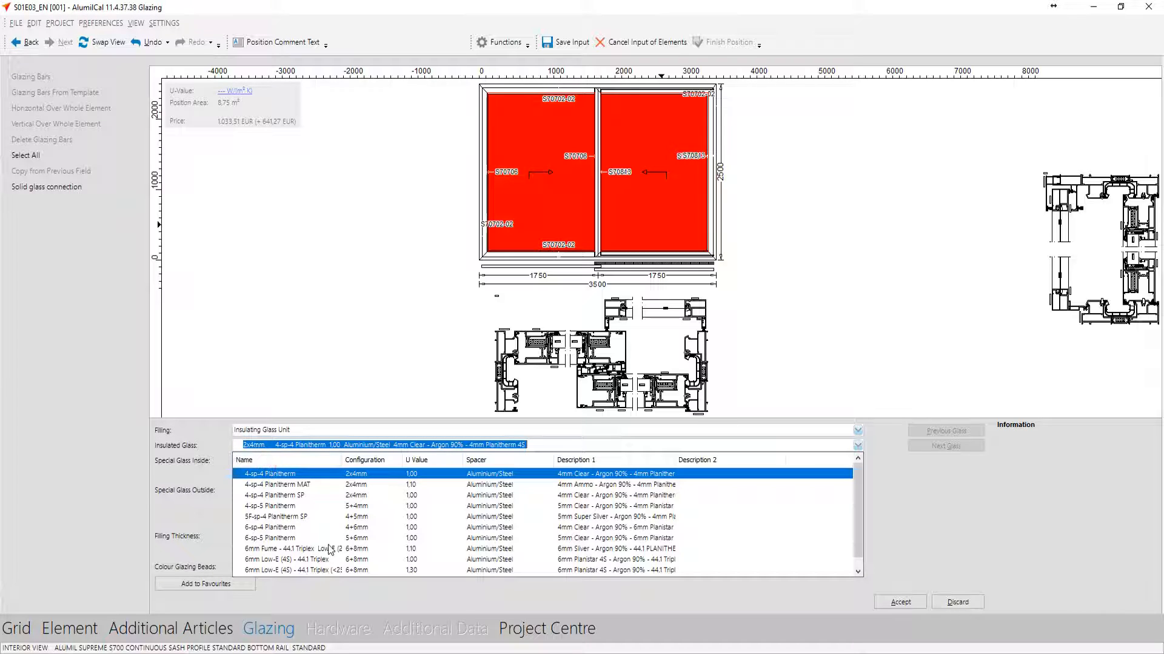
left_click(327, 549)
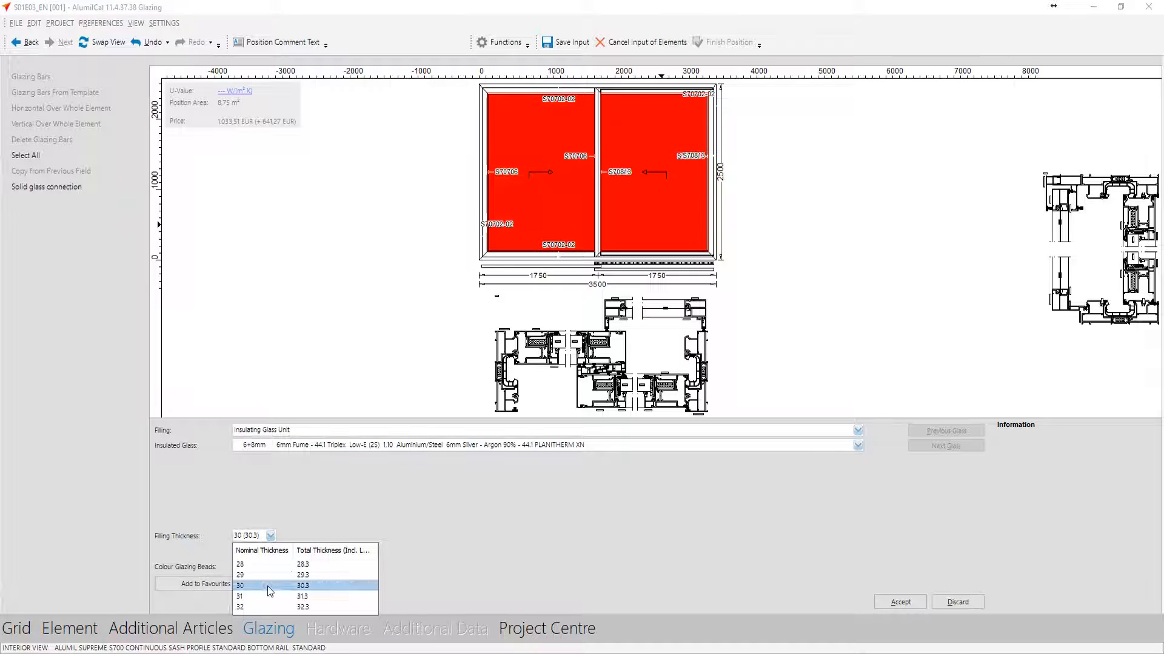
left_click(267, 586)
left_click(901, 603)
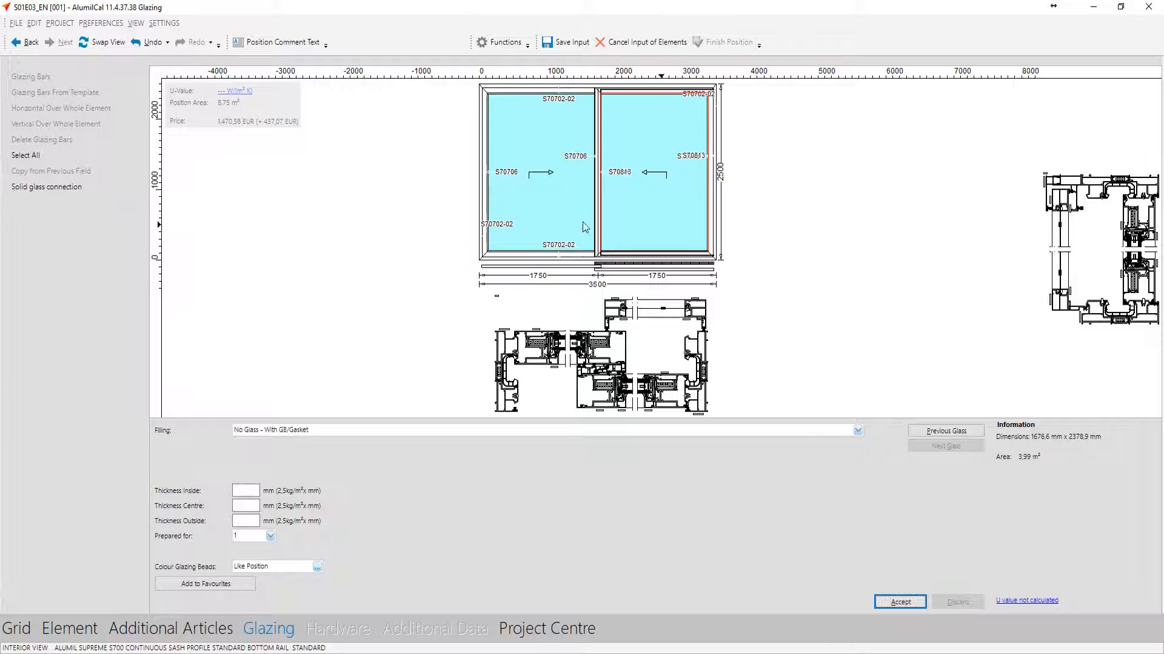
Fill the fly screen leaf with the single glass option 1mm FlyScreen Mesh and accept the glazing
left_click(259, 428)
left_click(262, 476)
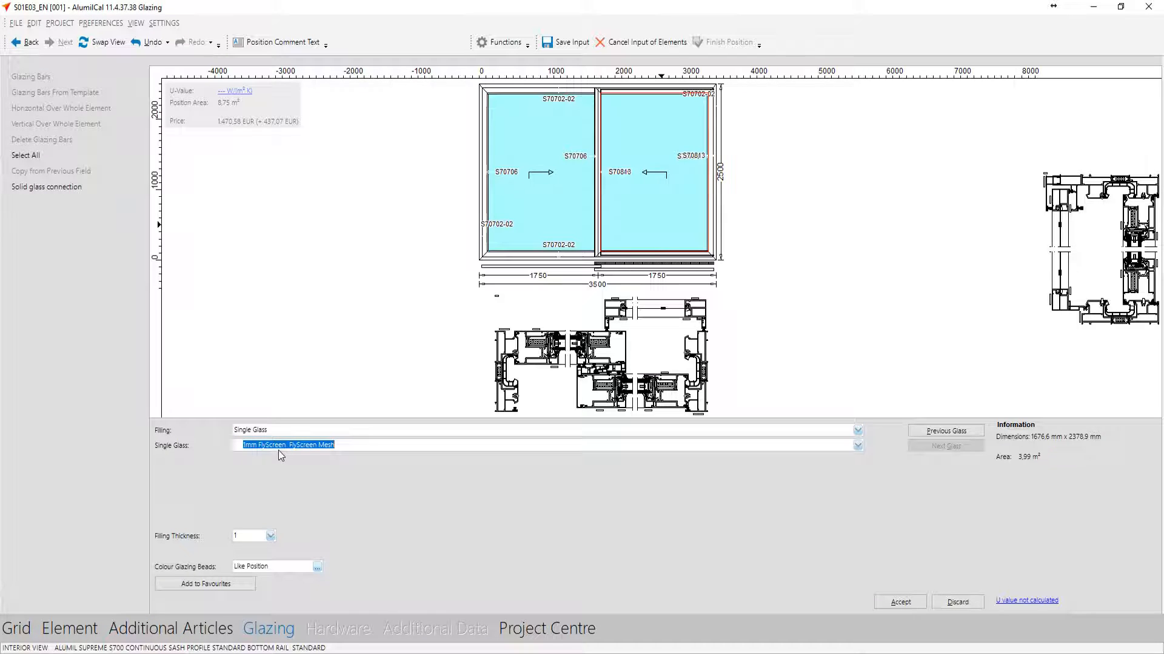
left_click(901, 602)
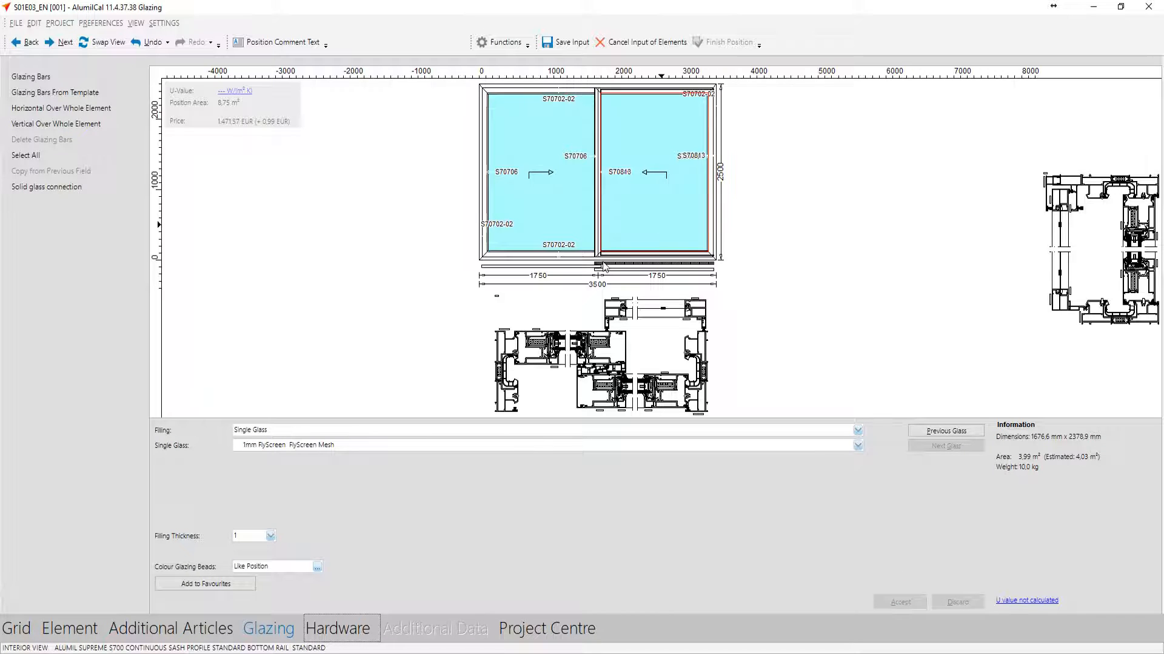
Configure the basic hardware with rollers for a maximum load of 300 kg and a bilateral pull handle for the fly screen
left_click(58, 42)
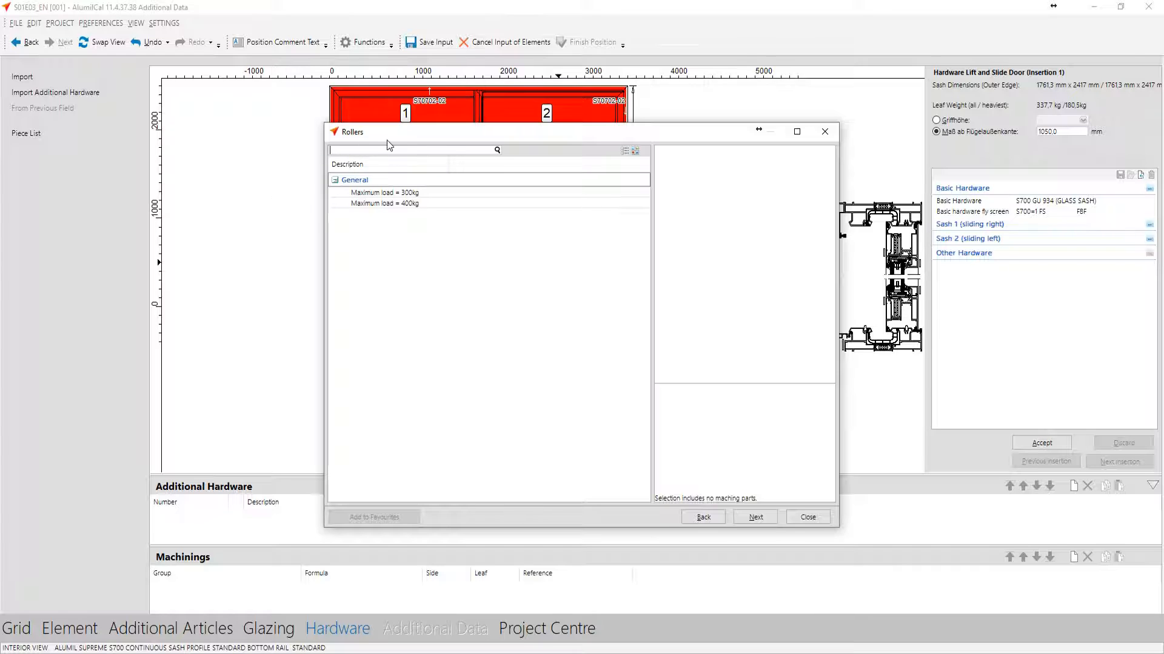
left_click(377, 191)
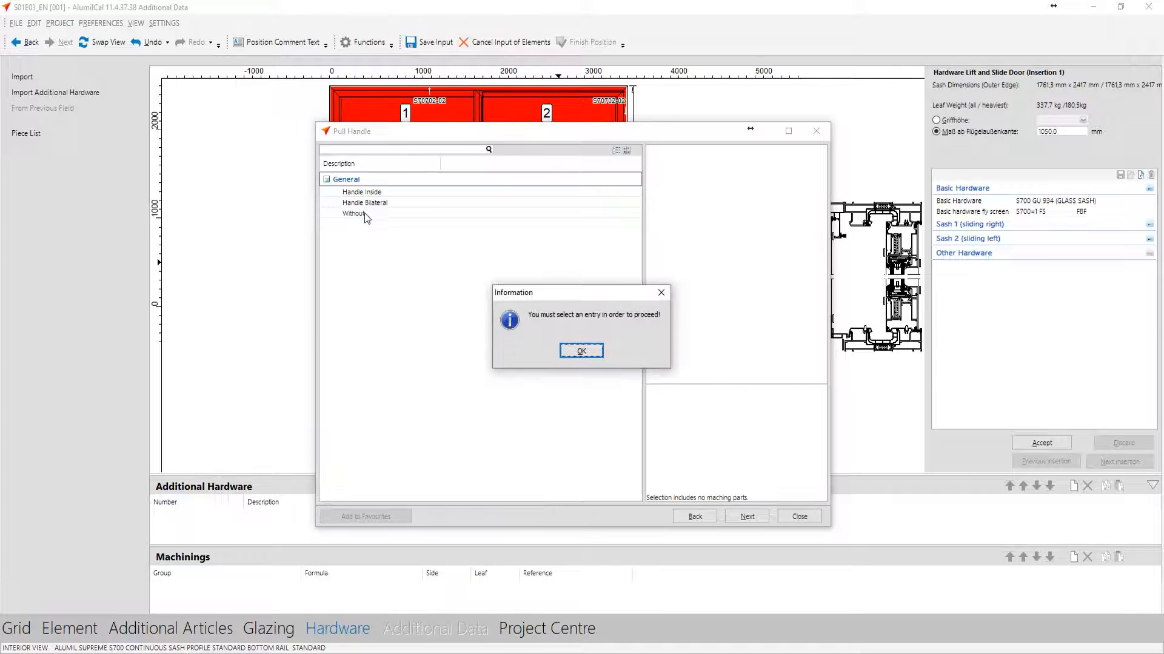
left_click(376, 205)
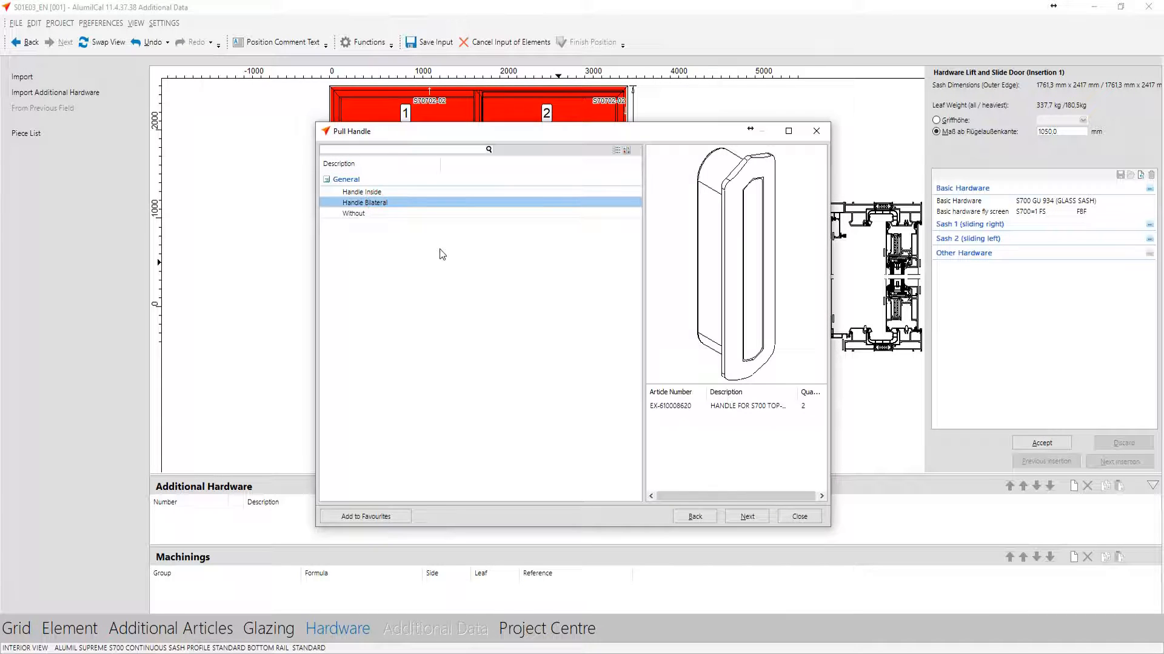
double_click(364, 203)
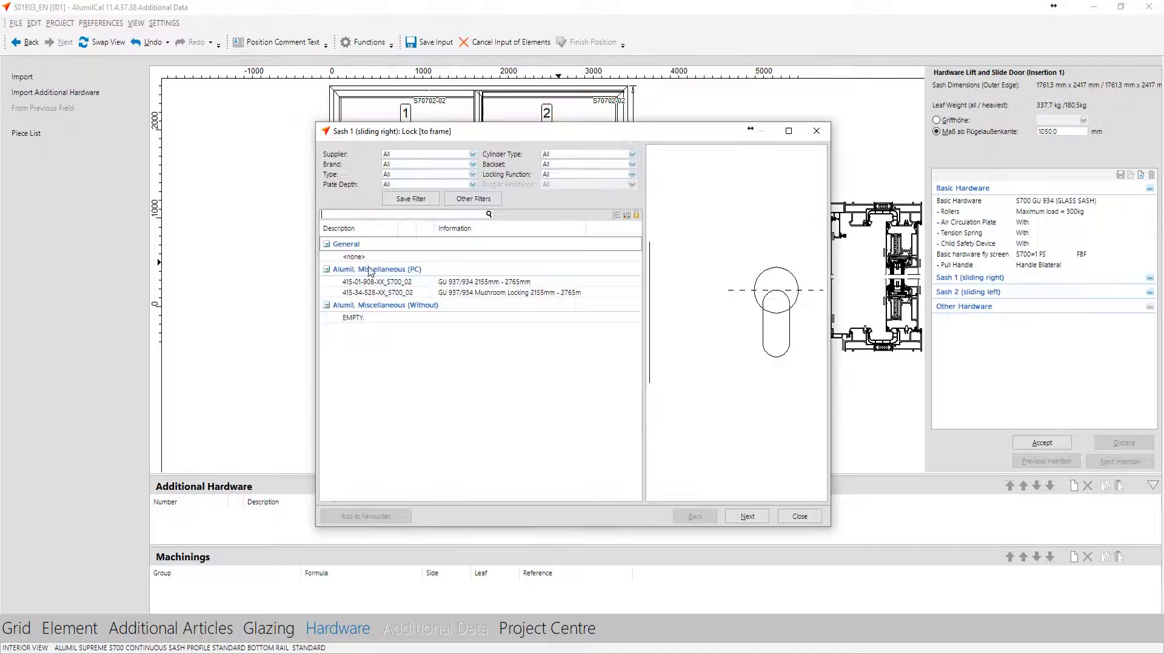
Assign the GU 937/934 lock 415-01-908-XX_S700_02 to sash 1, comparing it with the mushroom locking variant
left_click(401, 282)
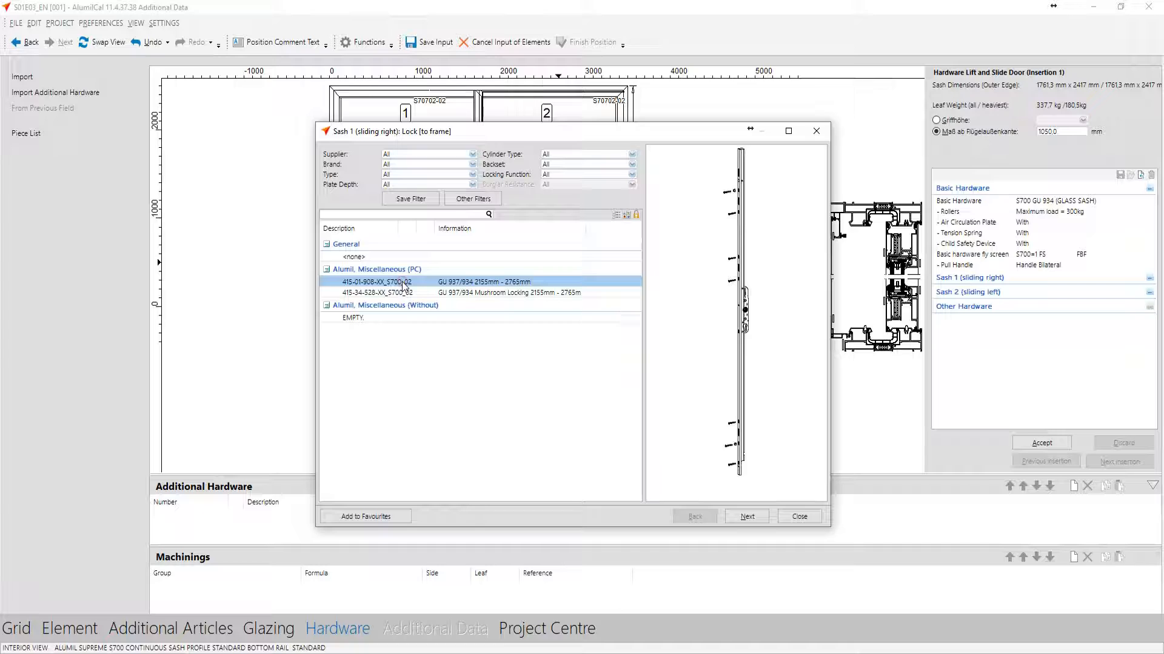
left_click(503, 295)
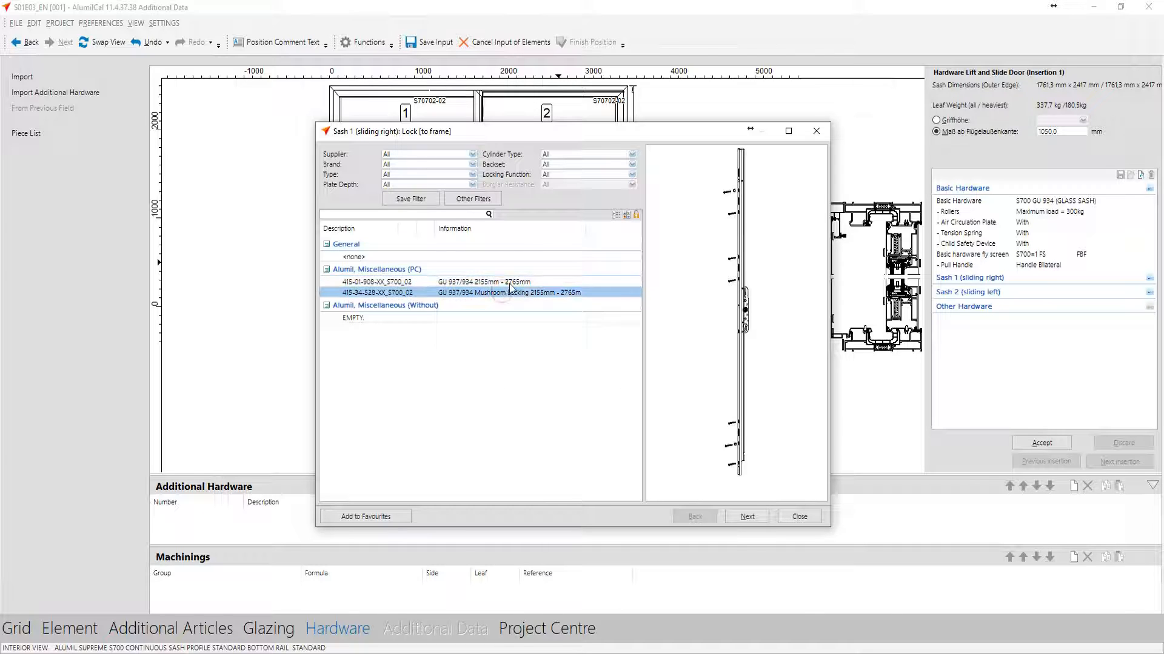
left_click(508, 283)
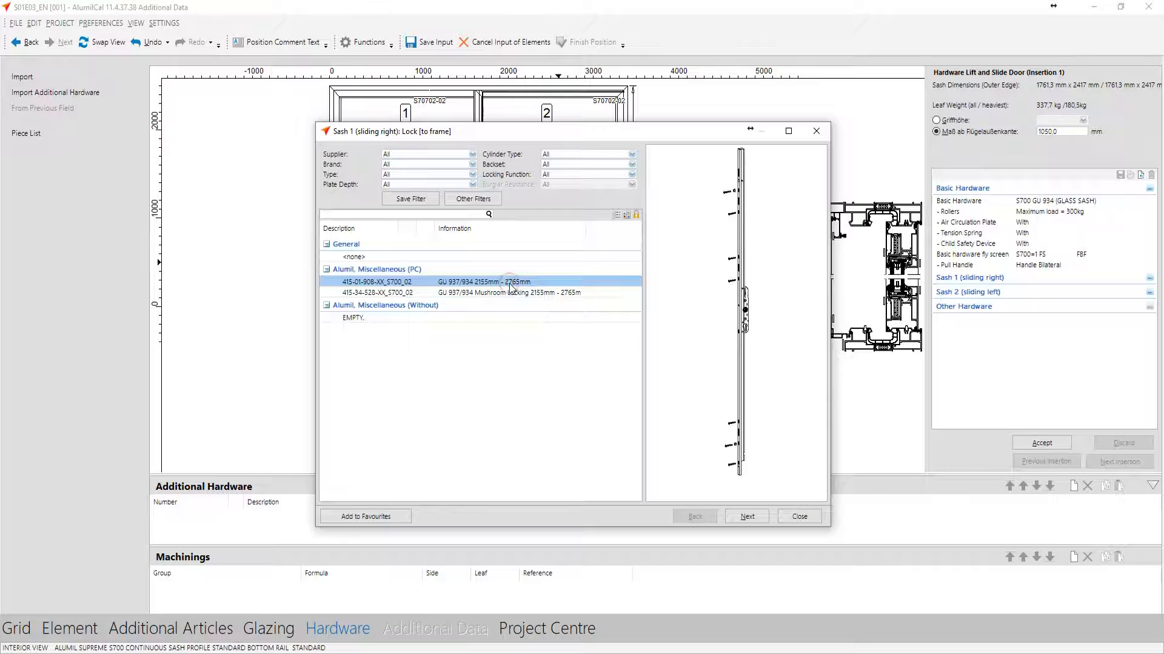
double_click(510, 285)
left_click(397, 283)
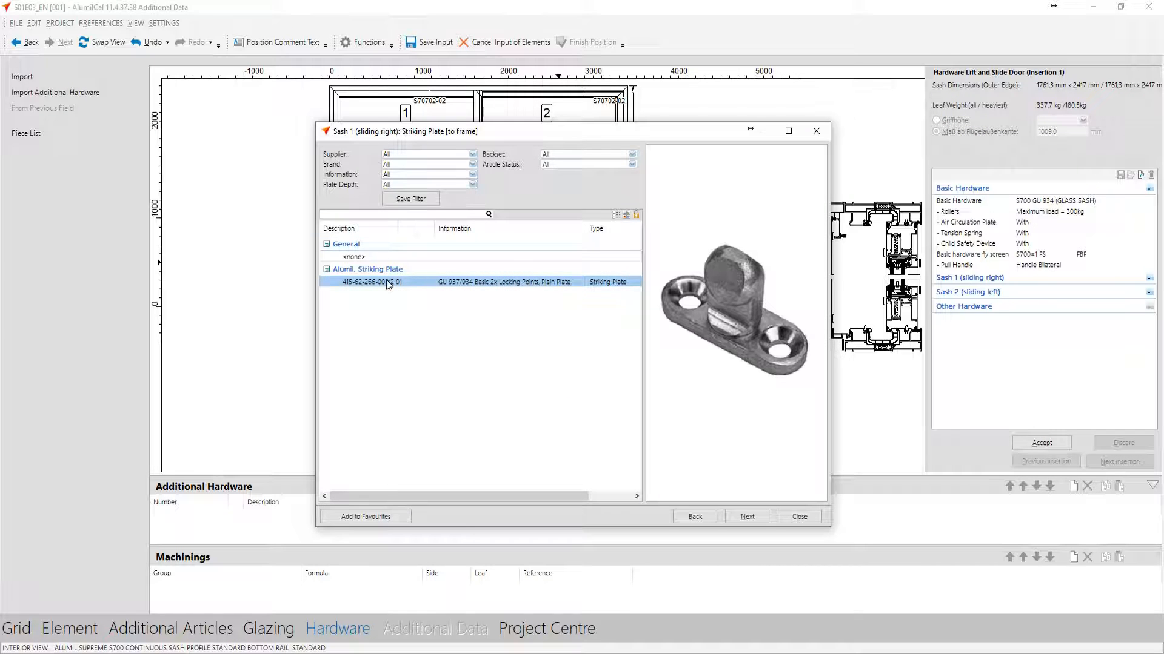
double_click(388, 283)
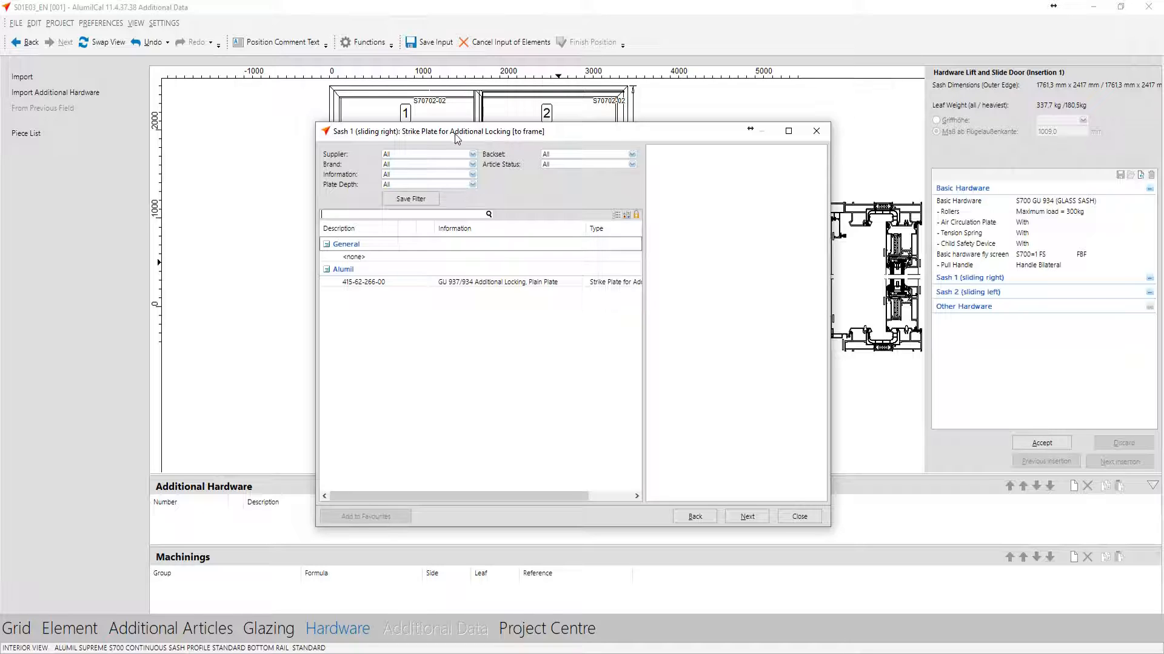
left_click(383, 283)
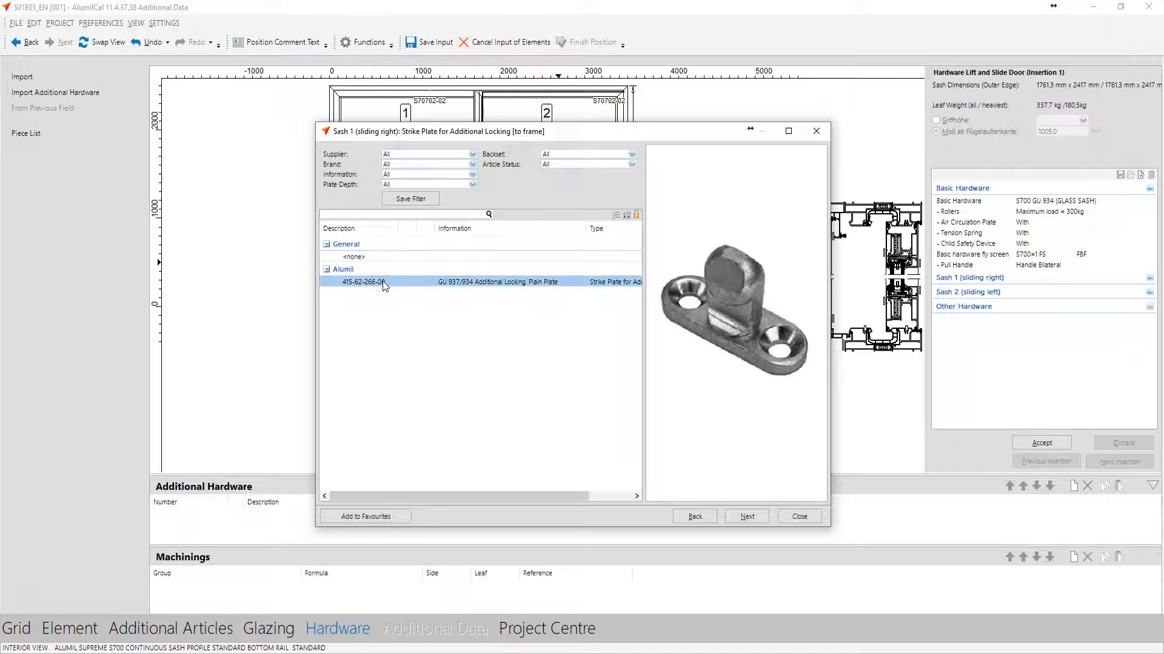
double_click(383, 255)
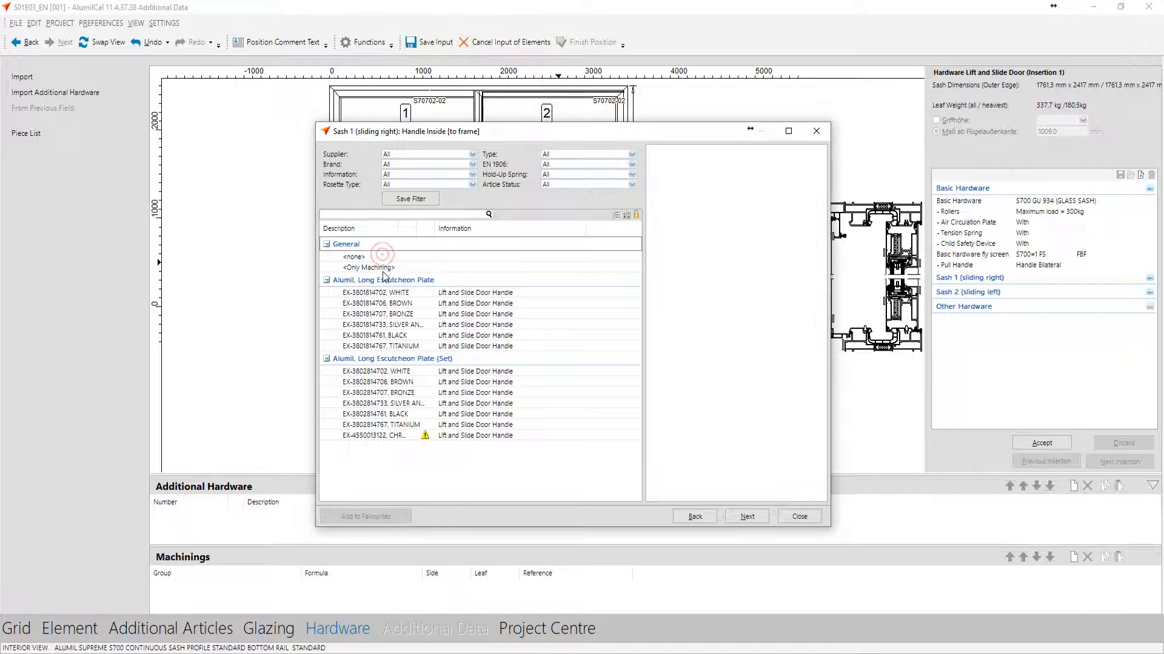
left_click(433, 337)
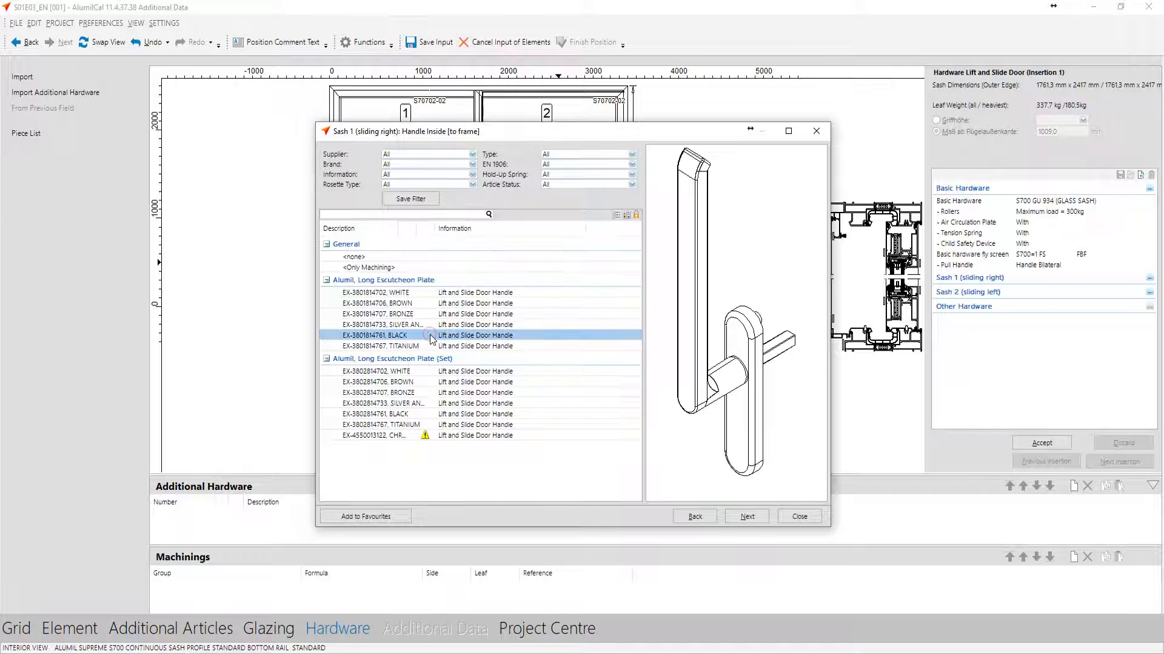
double_click(433, 336)
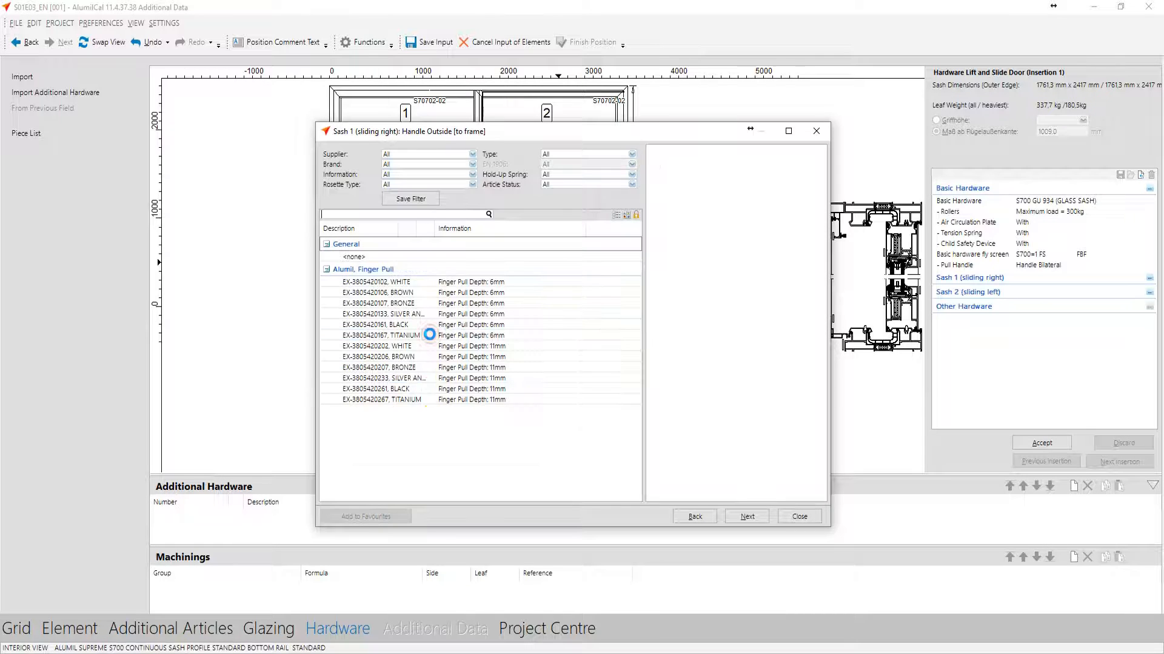
left_click(423, 390)
double_click(423, 393)
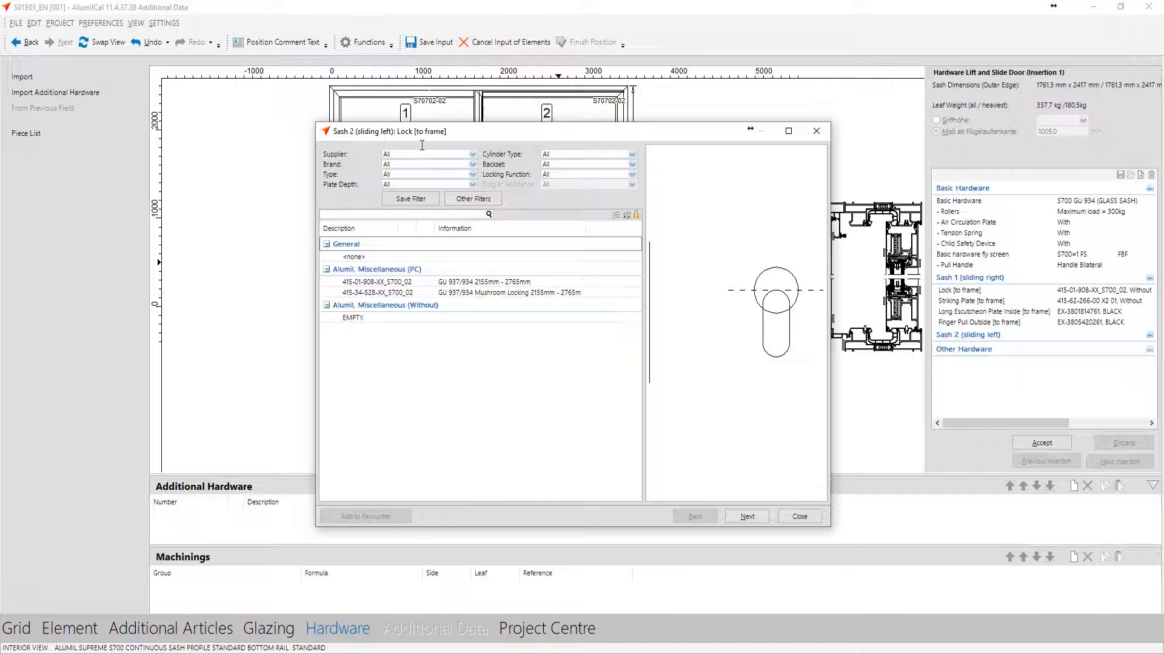
double_click(419, 282)
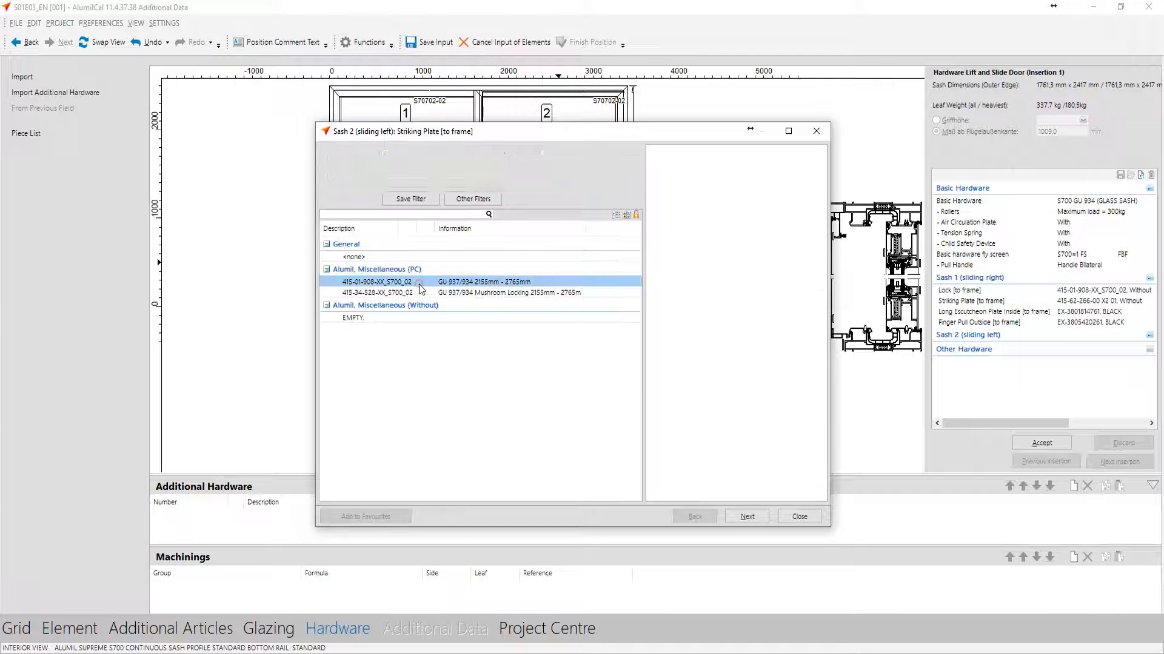
double_click(416, 283)
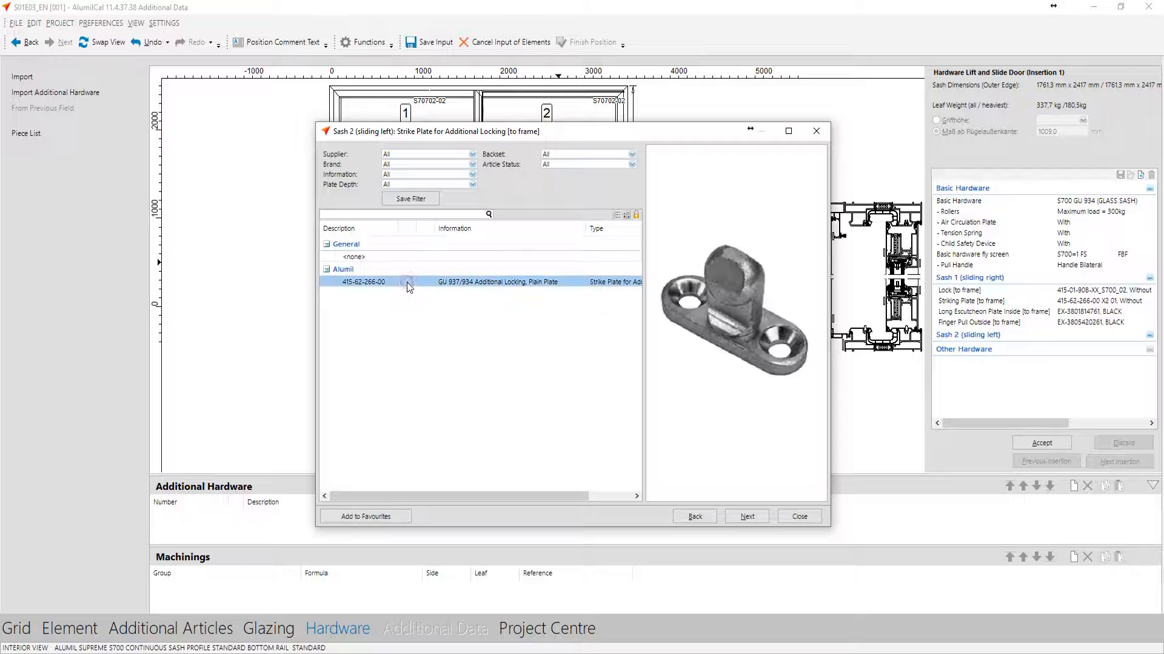
double_click(407, 283)
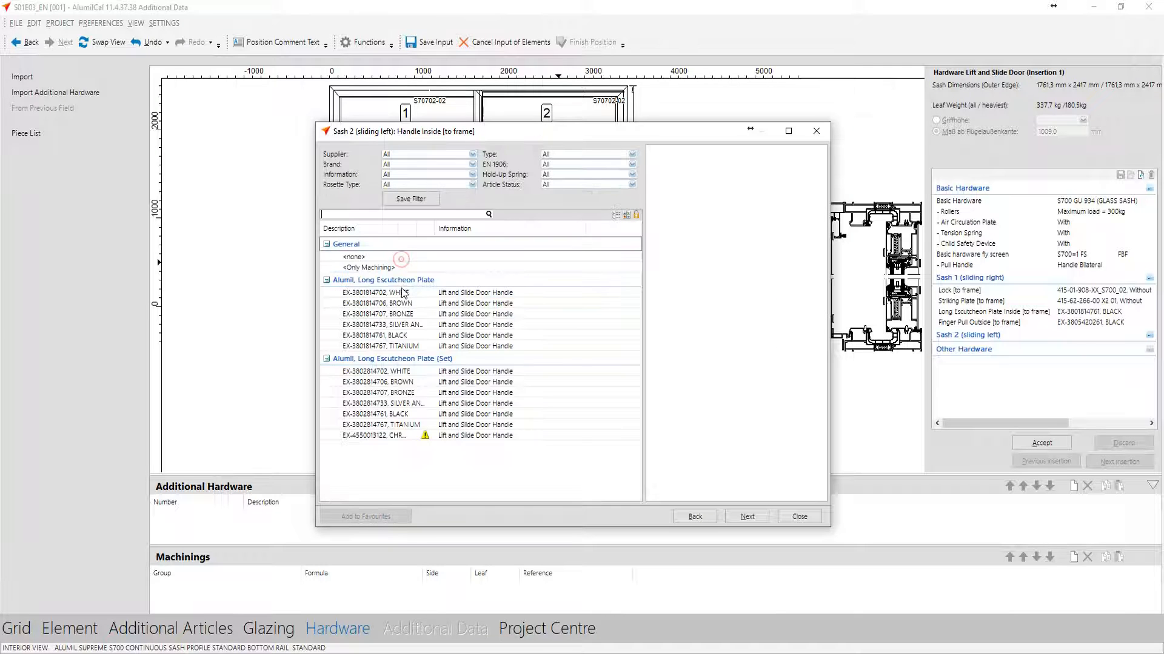
double_click(402, 335)
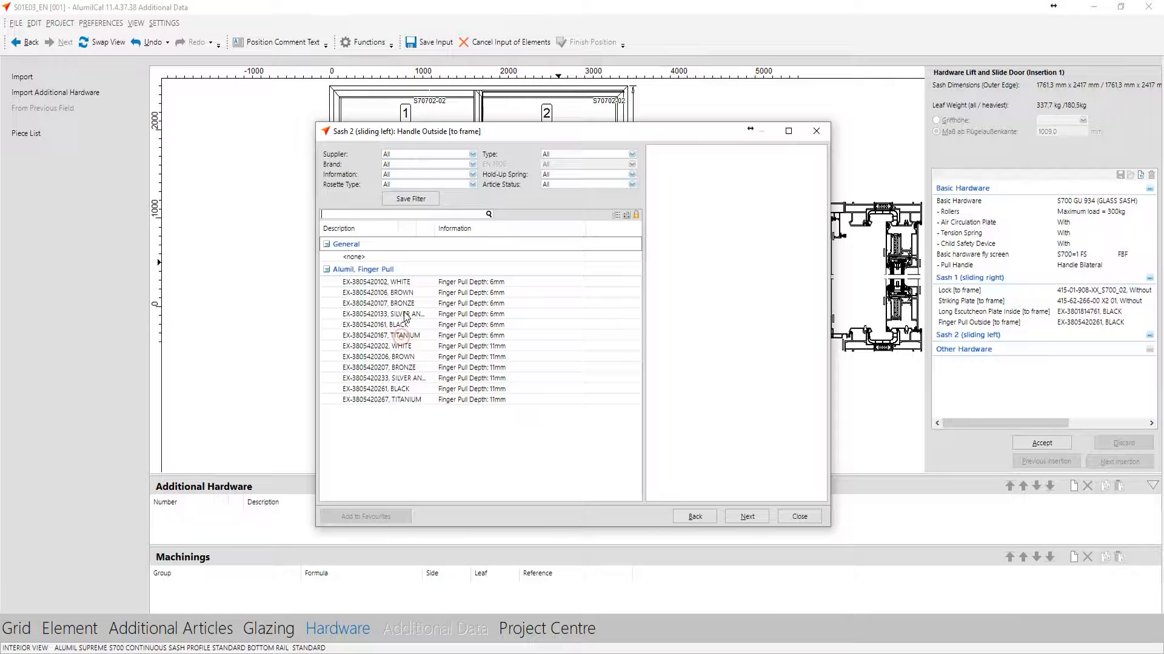
double_click(404, 389)
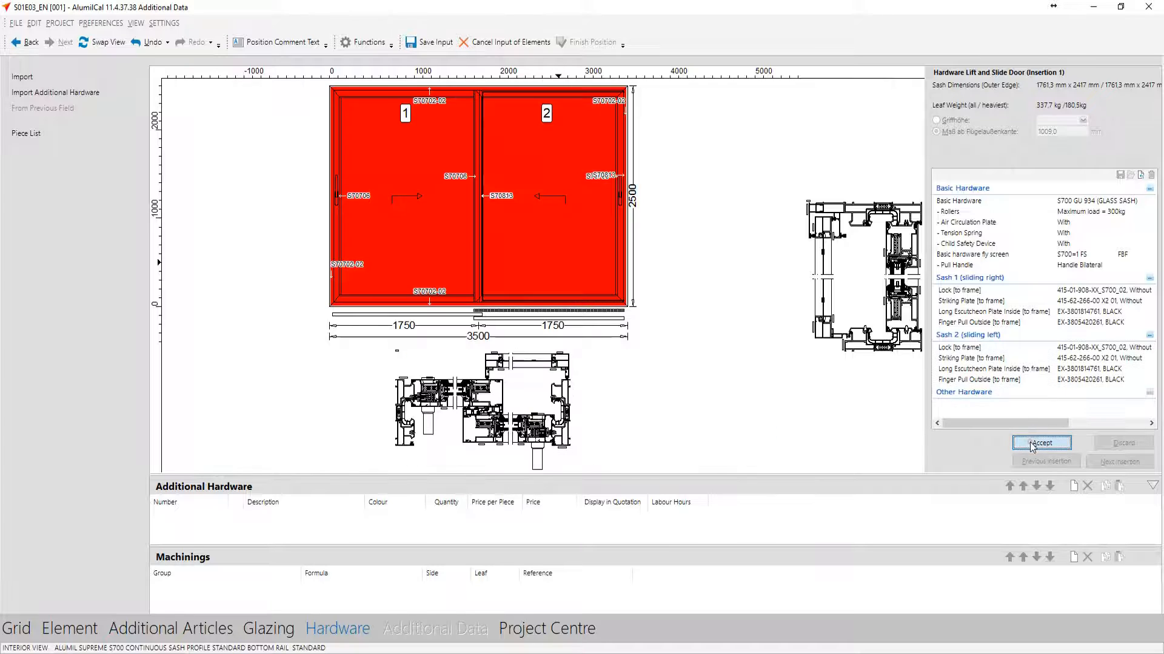
left_click(1032, 445)
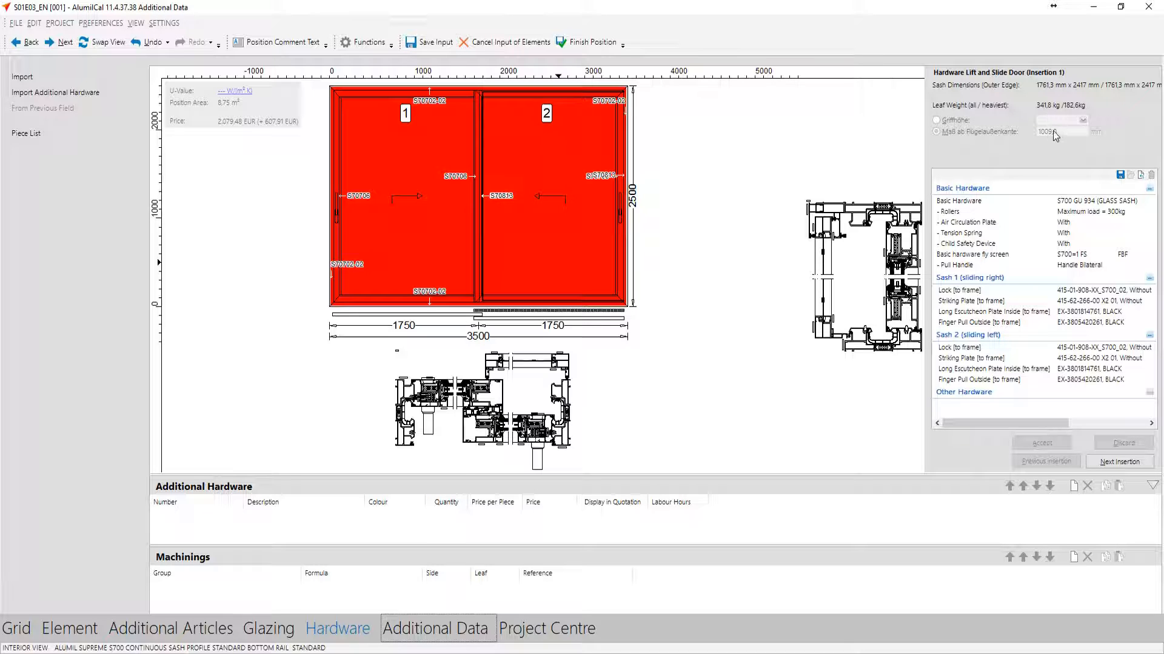
Finish position 001 and create position 002 with the favourite profile system S700 Nar_Flat_HI
left_click(583, 47)
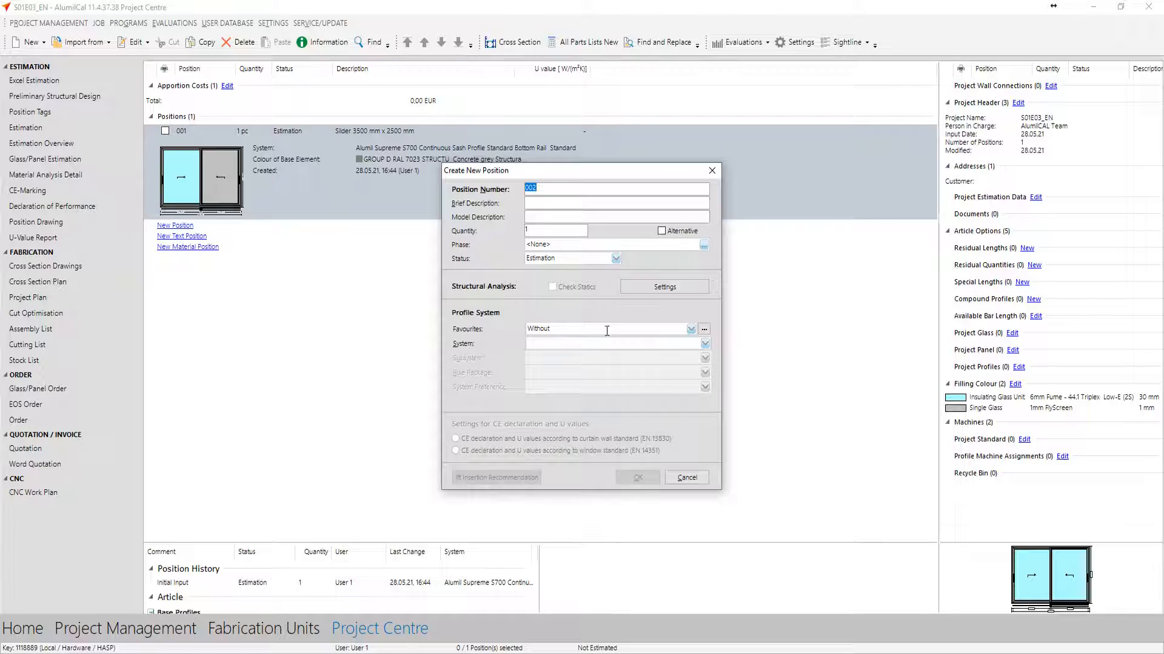
left_click(551, 329)
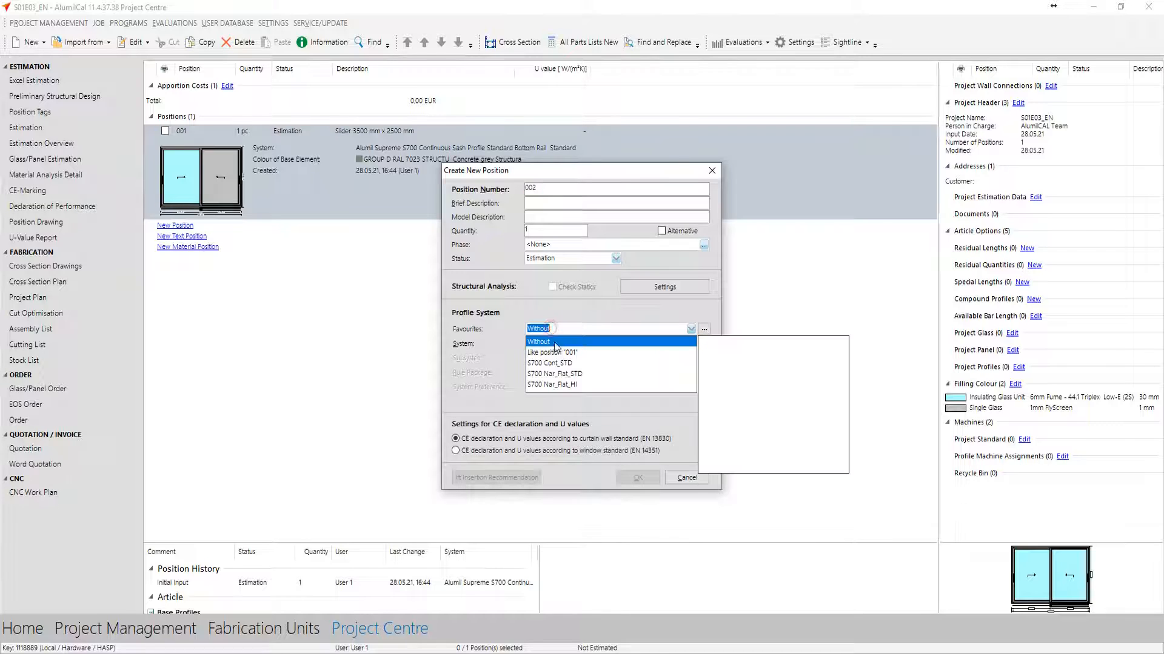
left_click(560, 385)
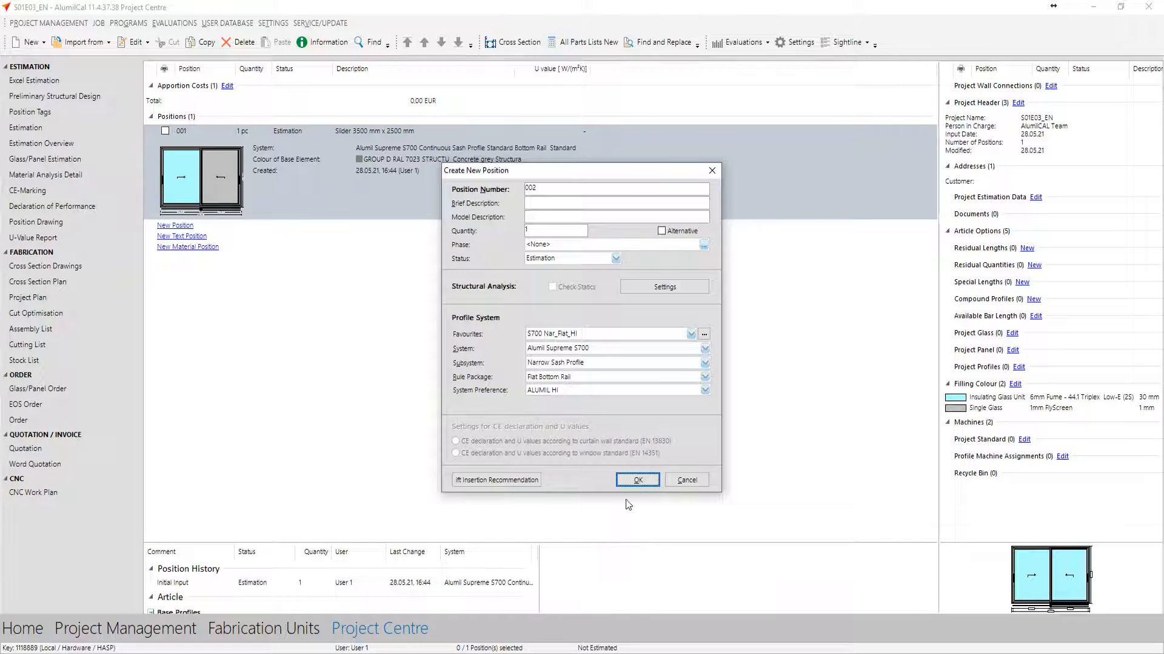
left_click(637, 480)
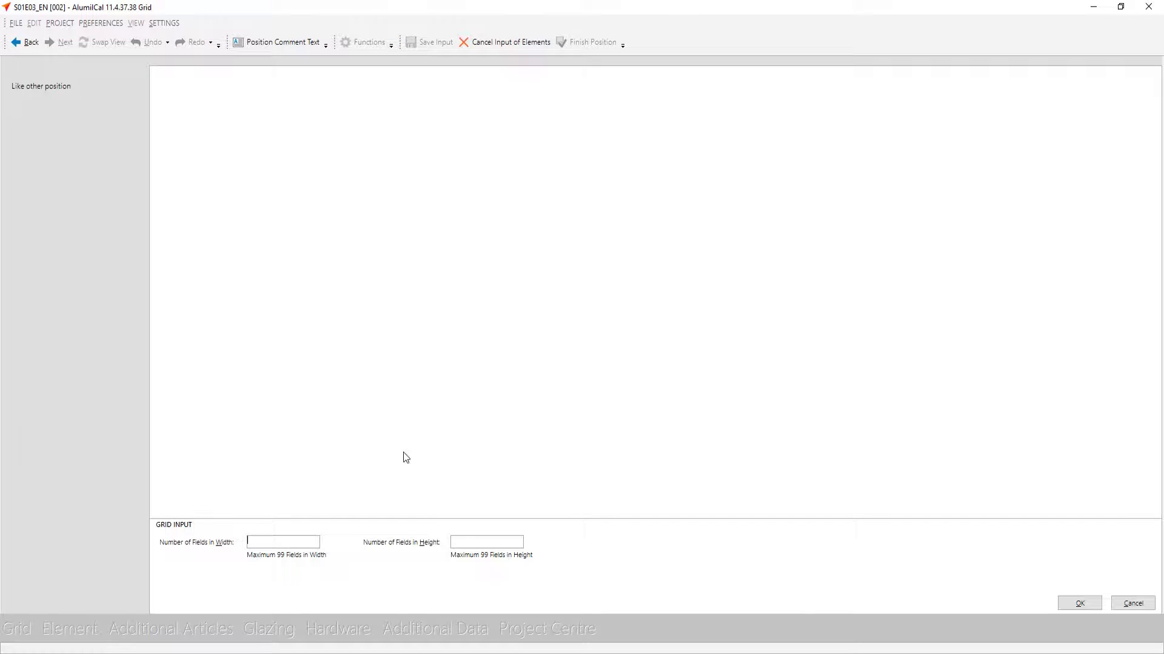
Define a single-field grid for position 002, 3500 mm wide and 2500 mm high
left_click(1080, 604)
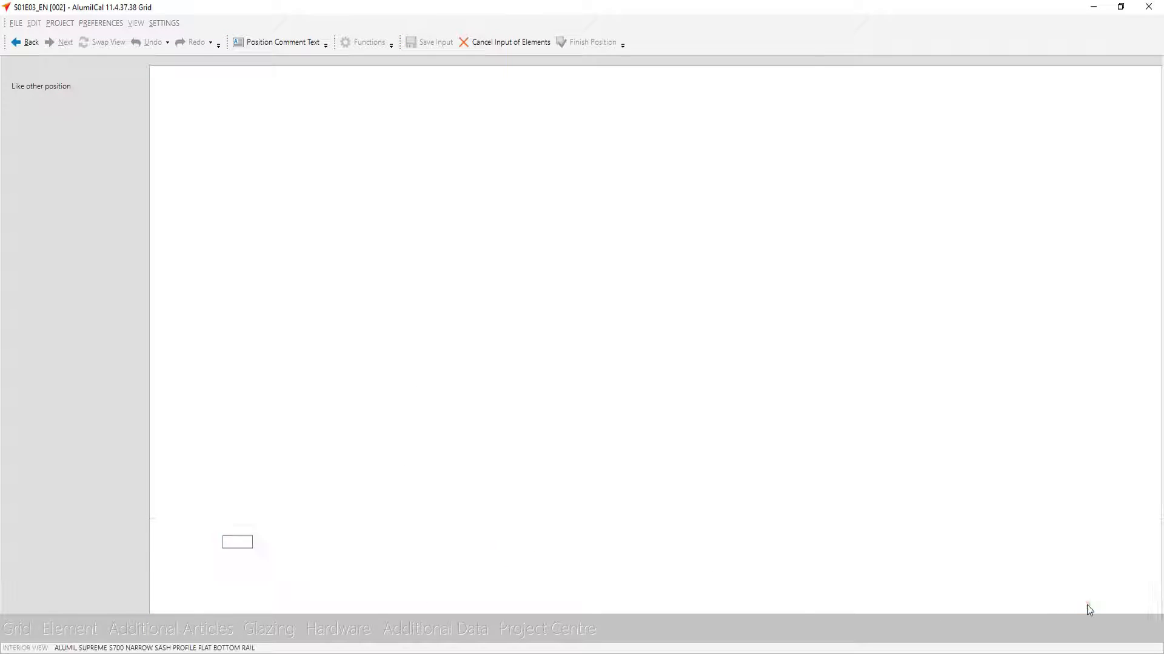
type("3500")
key("Return")
type("2500")
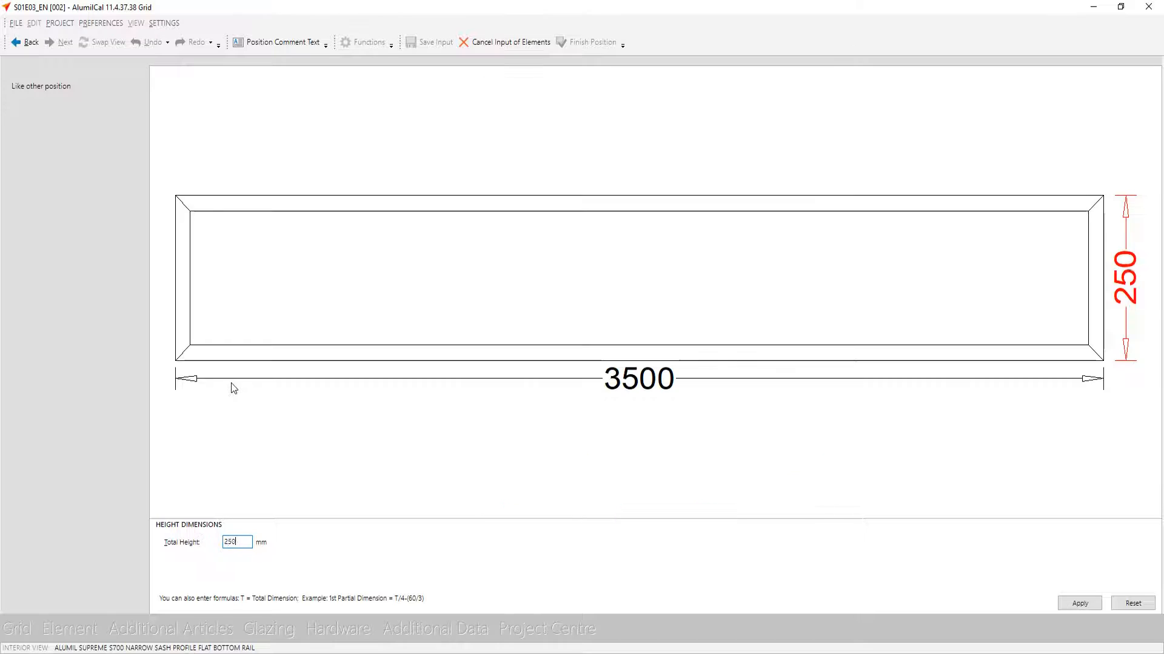
key("Return")
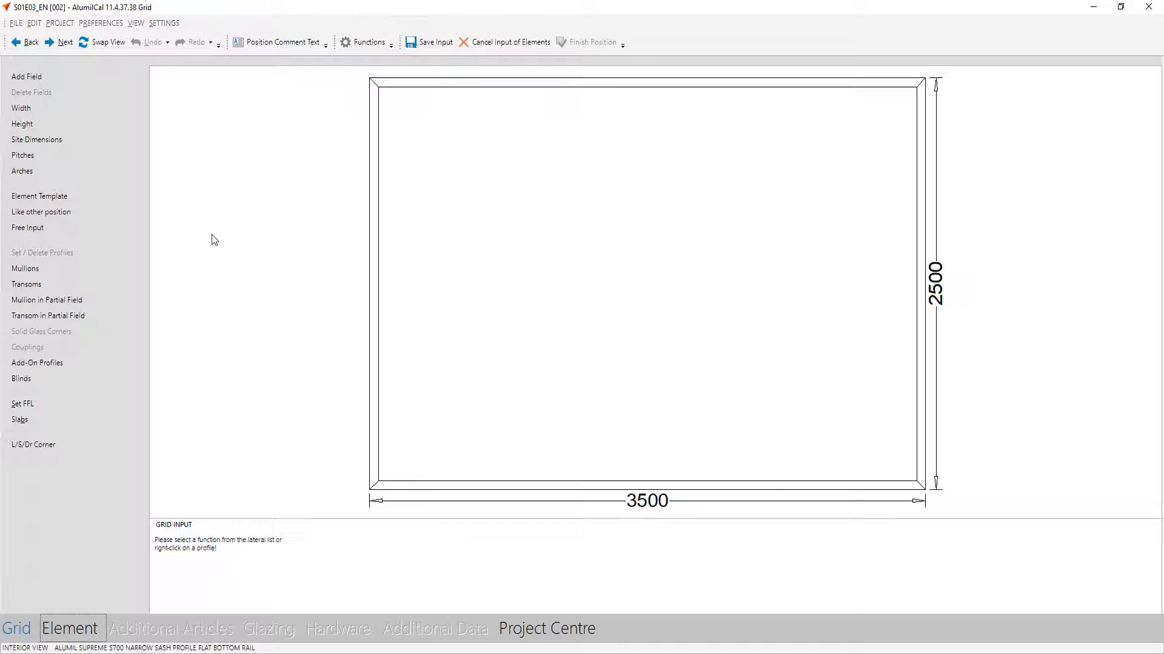
Insert a lift and slide door with two leaves on two tracks, leaf 1 sliding right on the outside track and leaf 2 sliding left inside
key("Return")
left_click(72, 135)
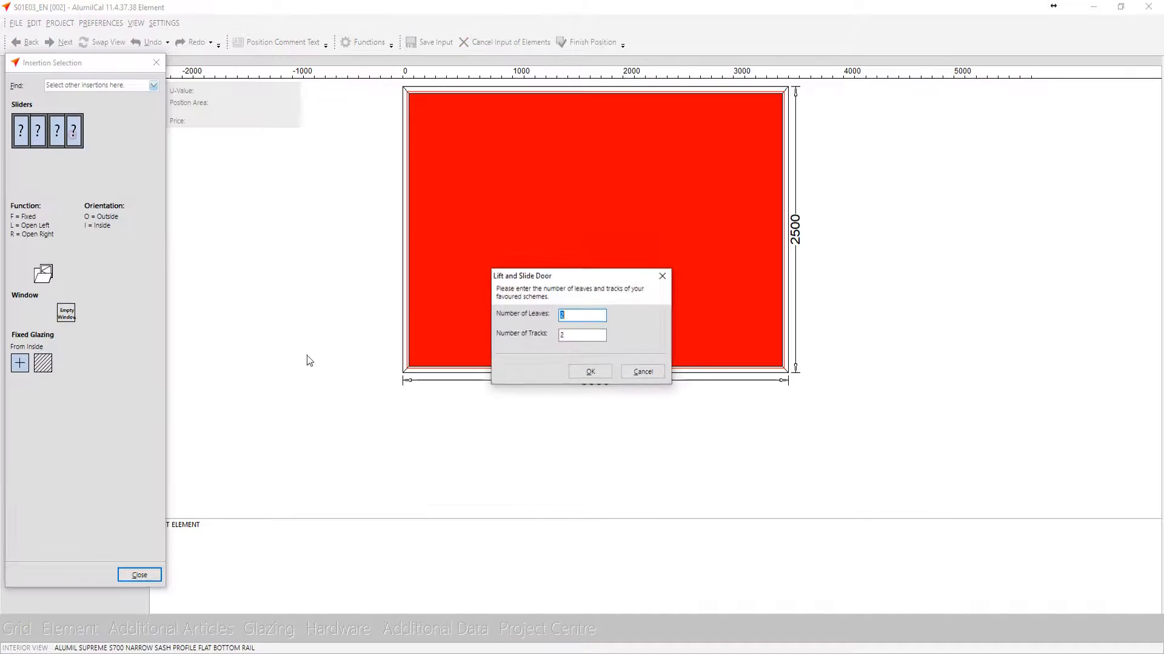
left_click(593, 374)
left_click(558, 343)
left_click(560, 296)
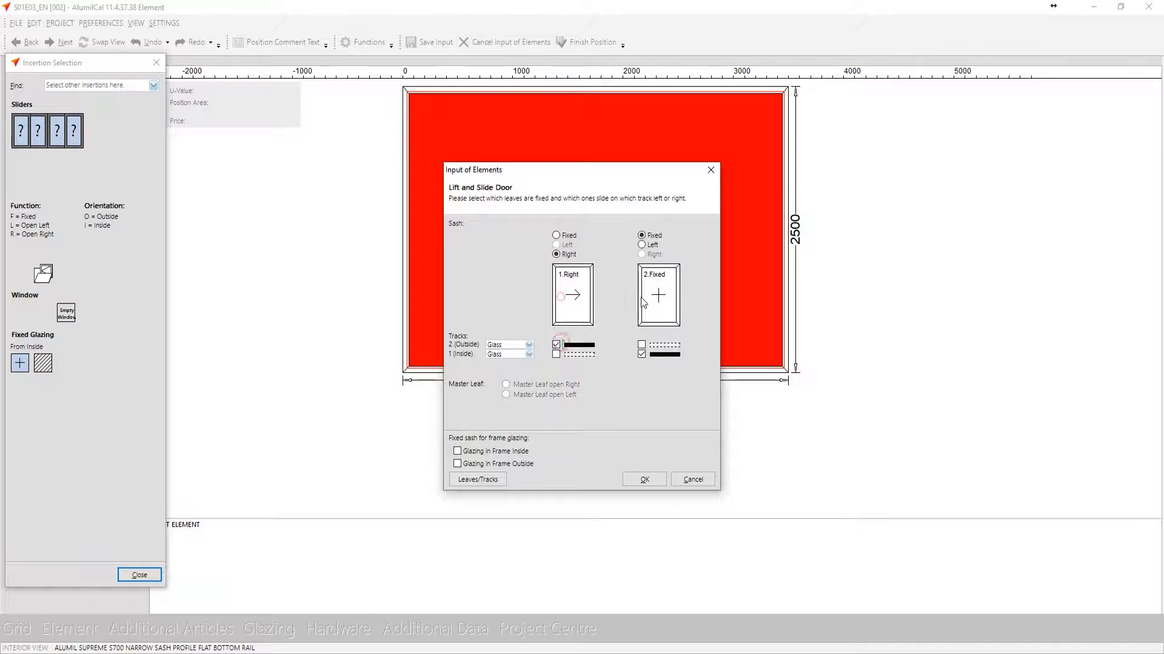
left_click(640, 295)
left_click(643, 480)
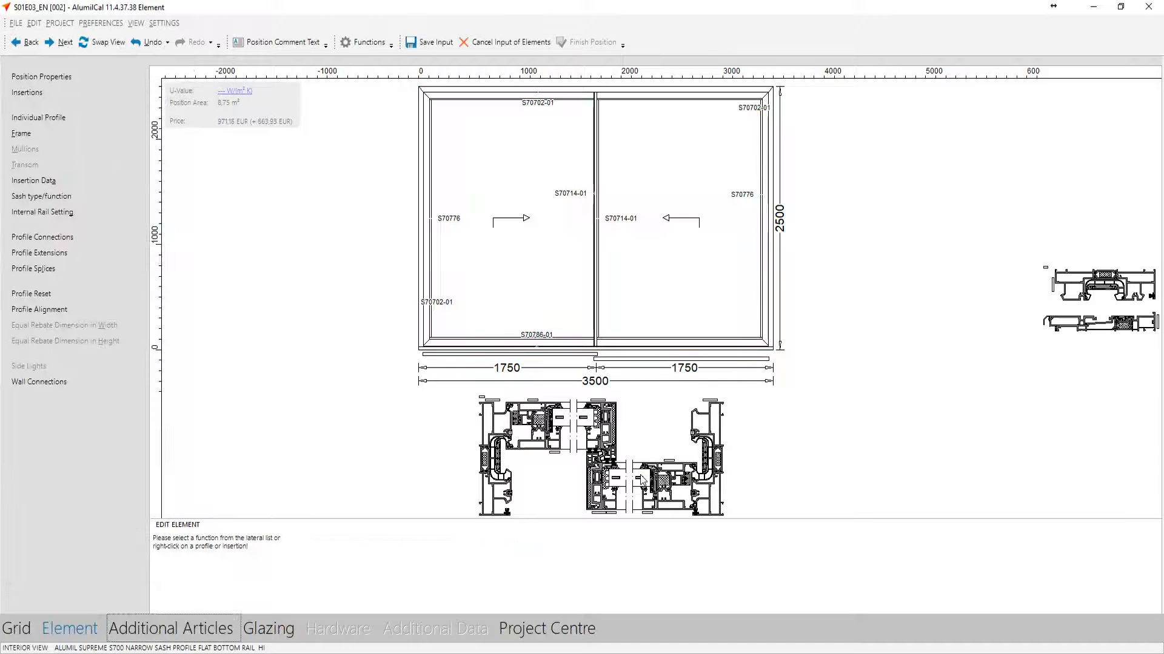
Glaze both sashes with the 6+8mm insulating glass unit 6mm Fume - 44.1 Triplex Low-E (2S), filling thickness 30
left_click(270, 639)
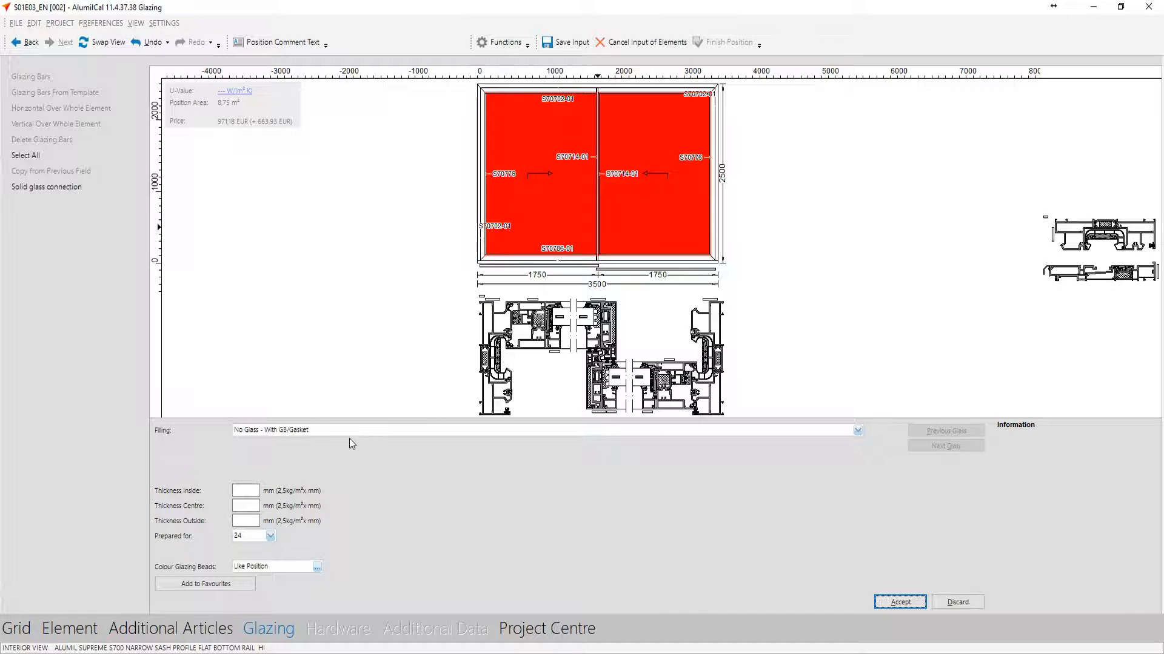
left_click(351, 430)
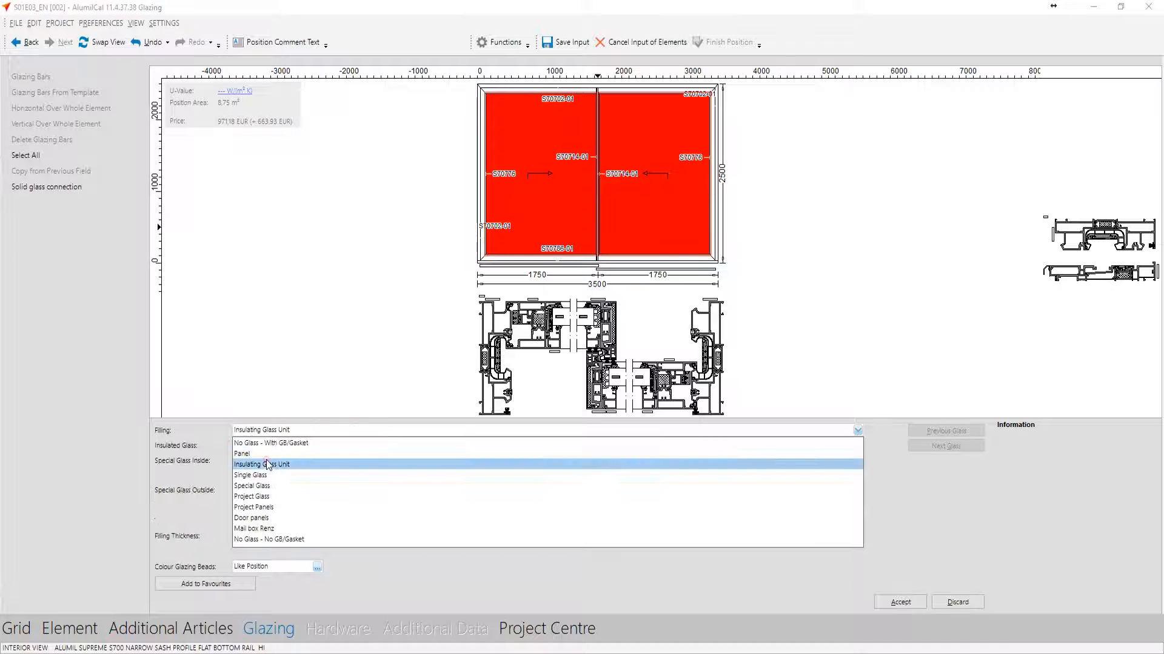
left_click(267, 464)
left_click(348, 548)
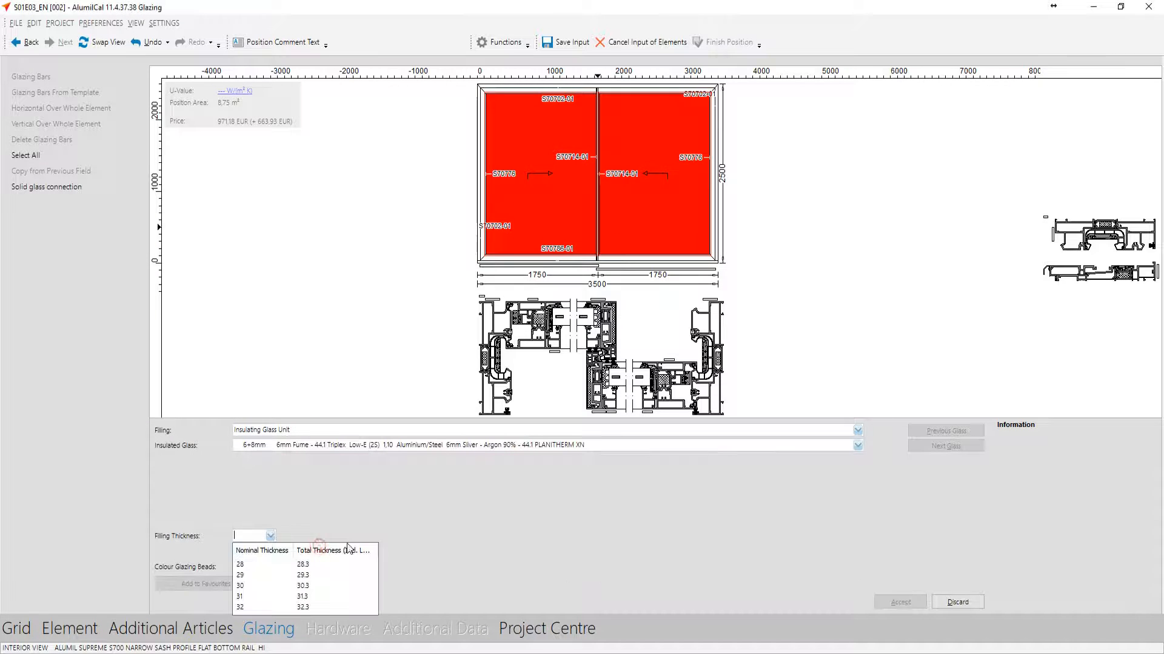
left_click(339, 585)
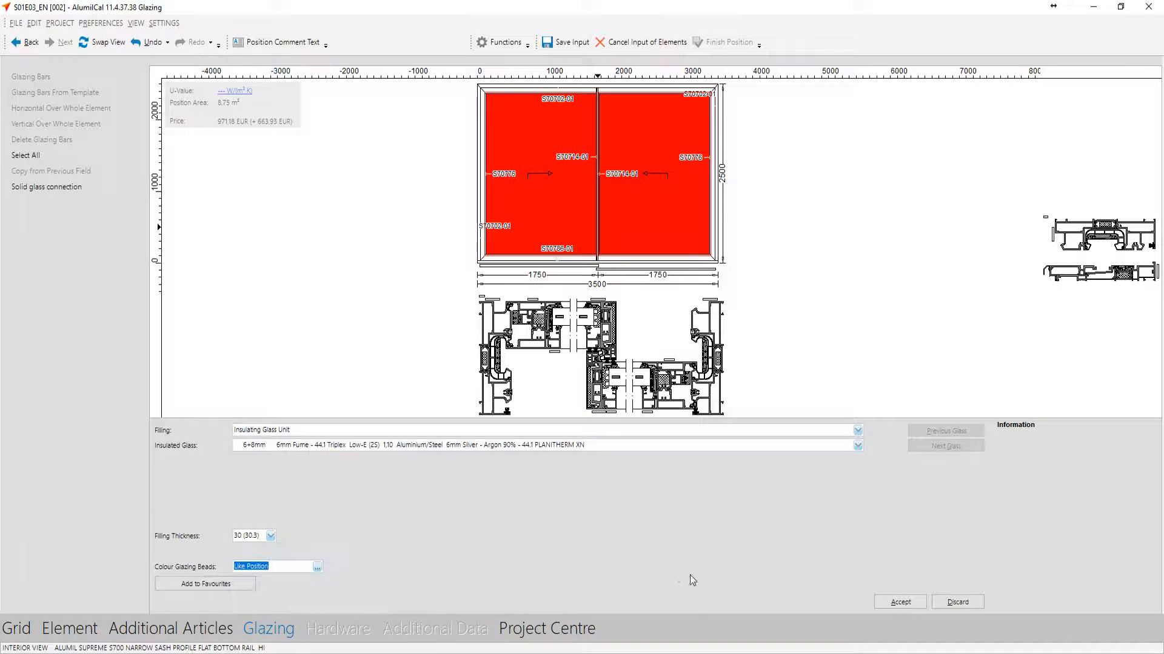
left_click(902, 602)
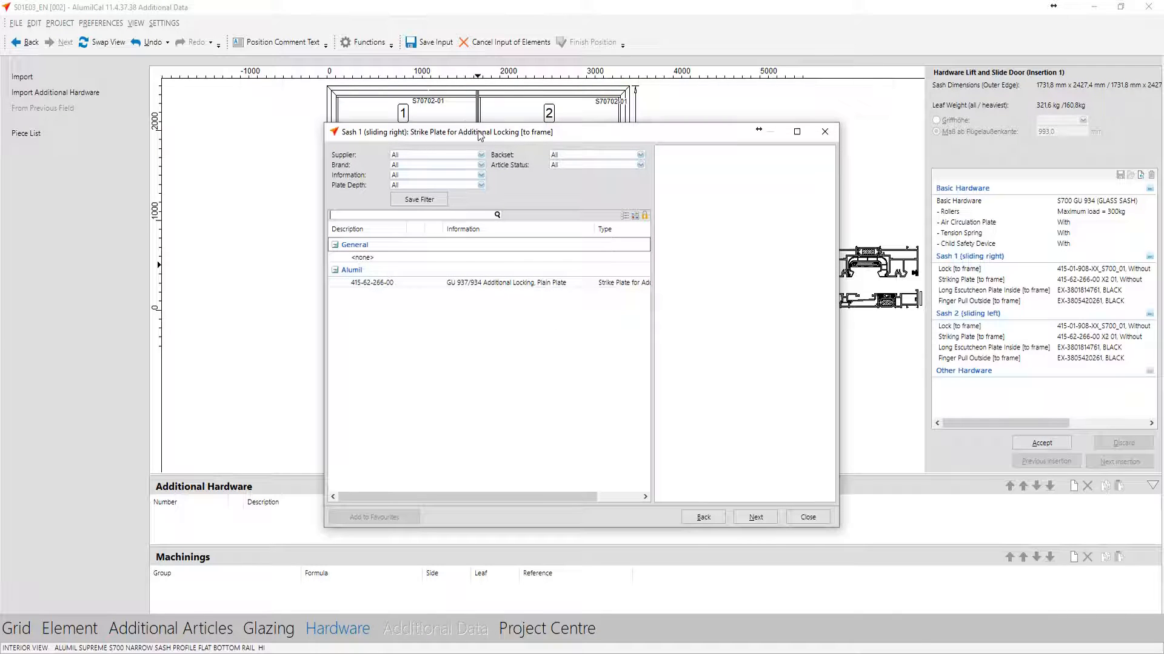
Leave both sashes without a strike plate for additional locking and accept the door hardware
left_click(381, 281)
left_click(381, 259)
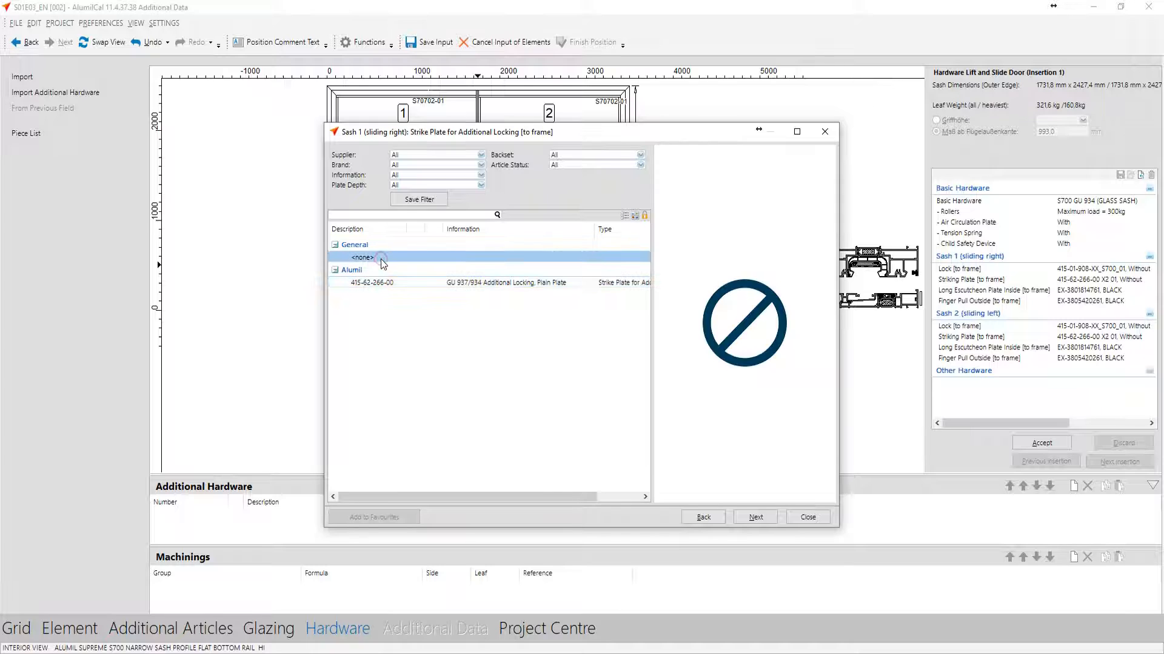
double_click(380, 260)
double_click(381, 260)
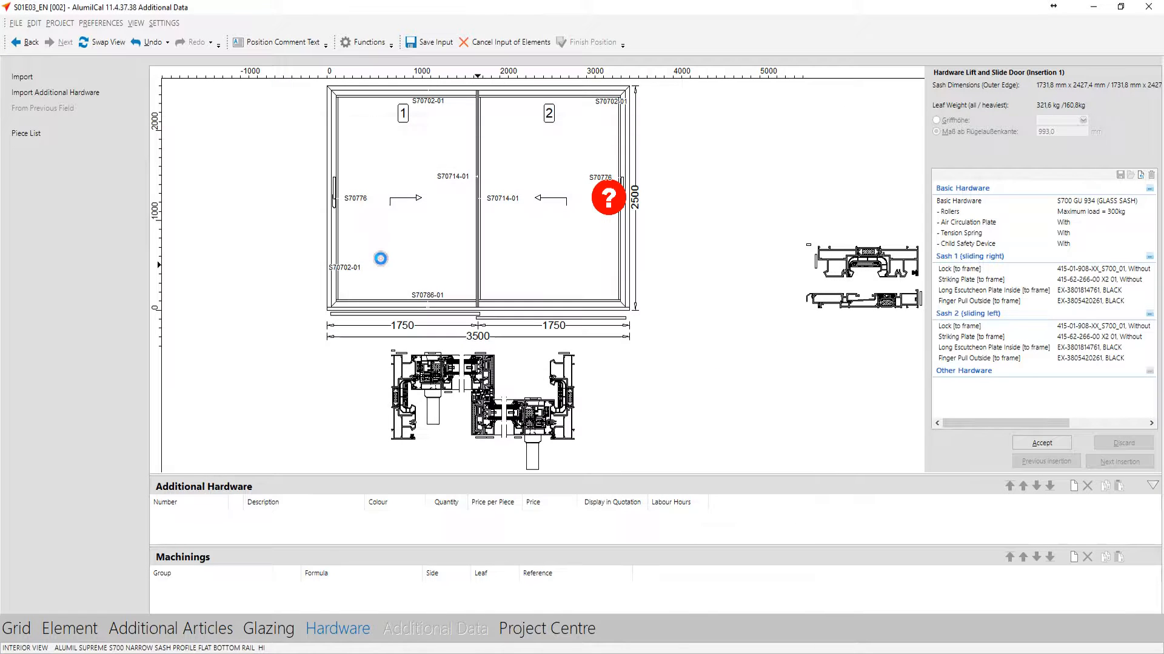
left_click(1041, 444)
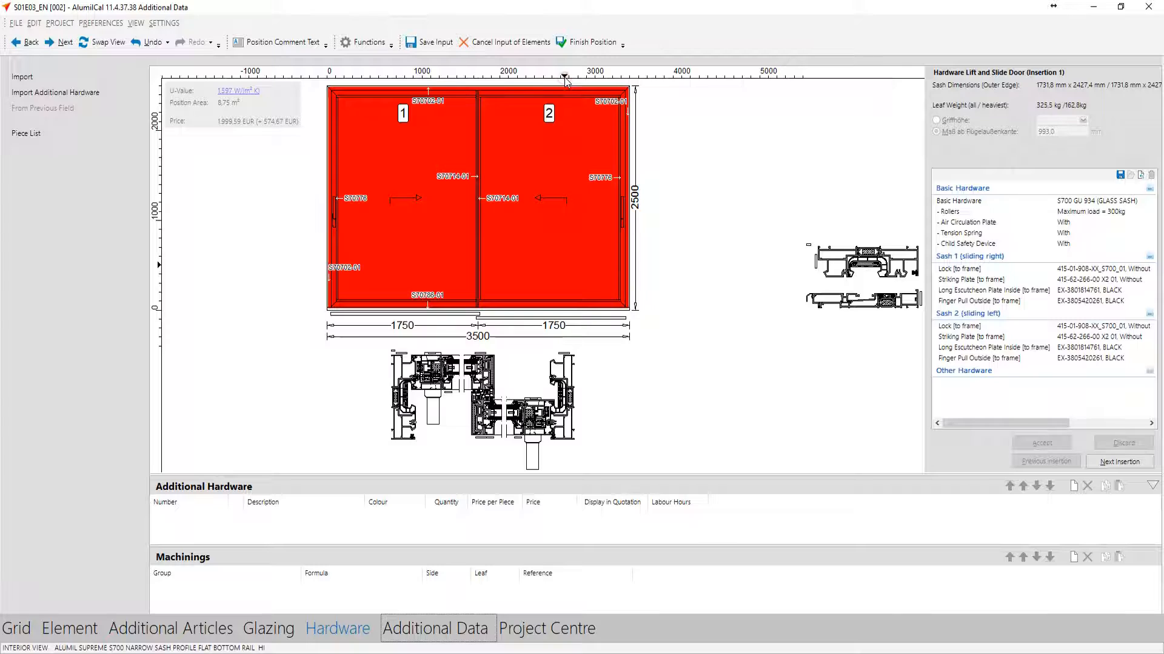
Finish position 002 and create position 003 from favourite S700 Cont_STD with system preference ALUMIL STD 3S/3T
left_click(589, 44)
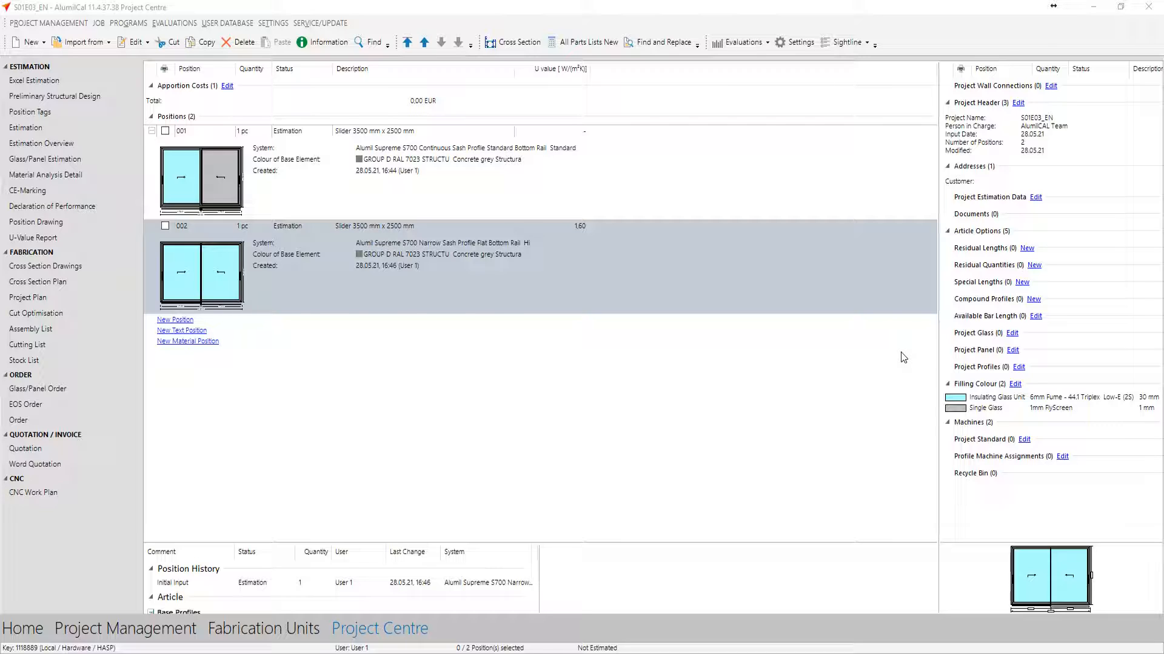
double_click(901, 353)
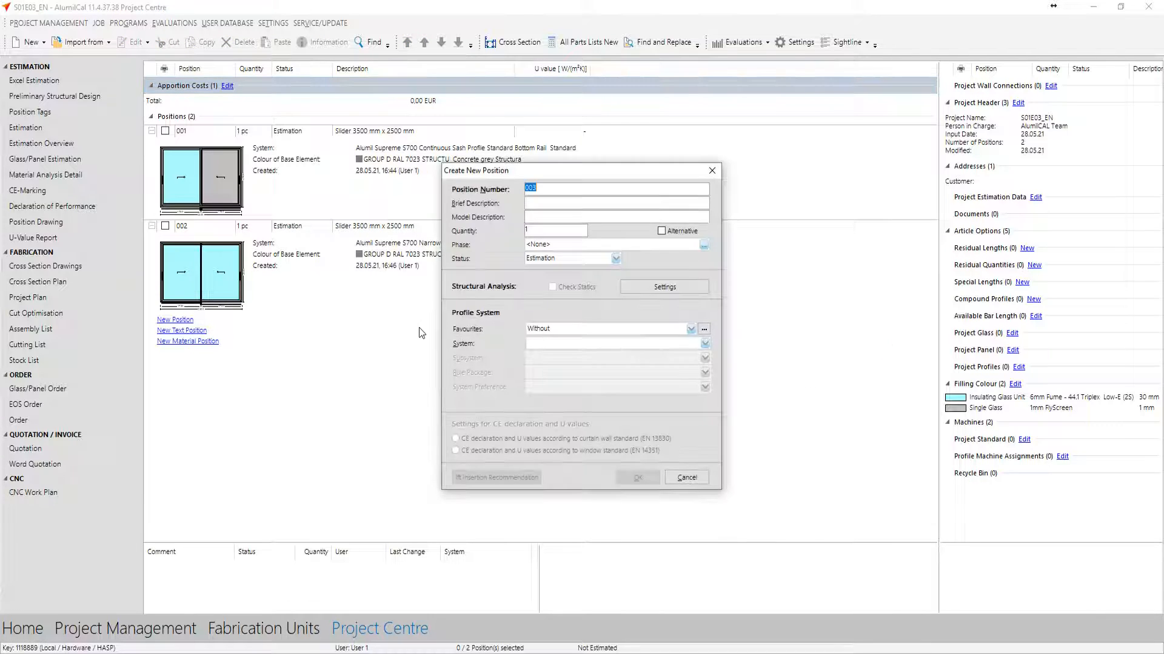
left_click(533, 330)
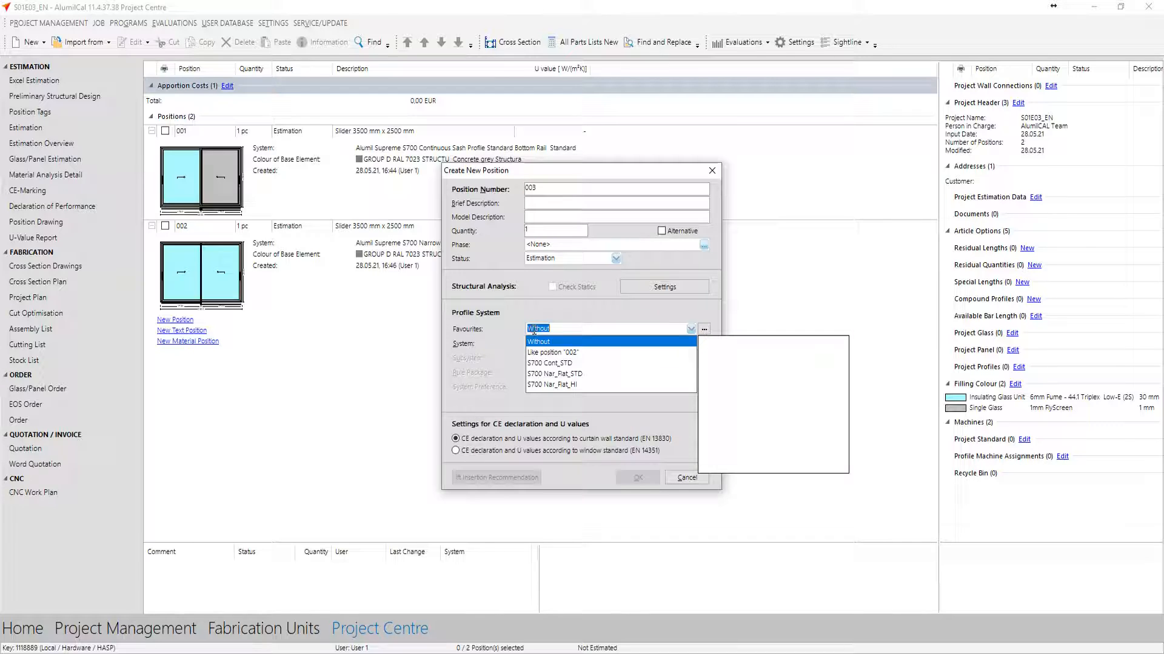
left_click(528, 365)
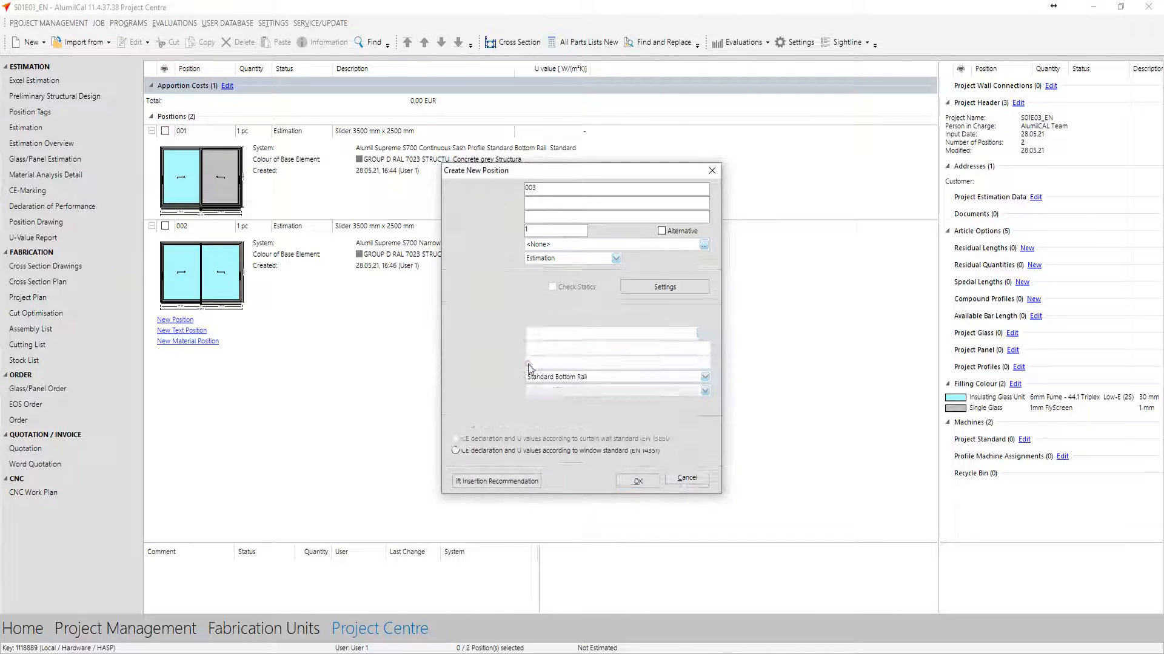
left_click(549, 391)
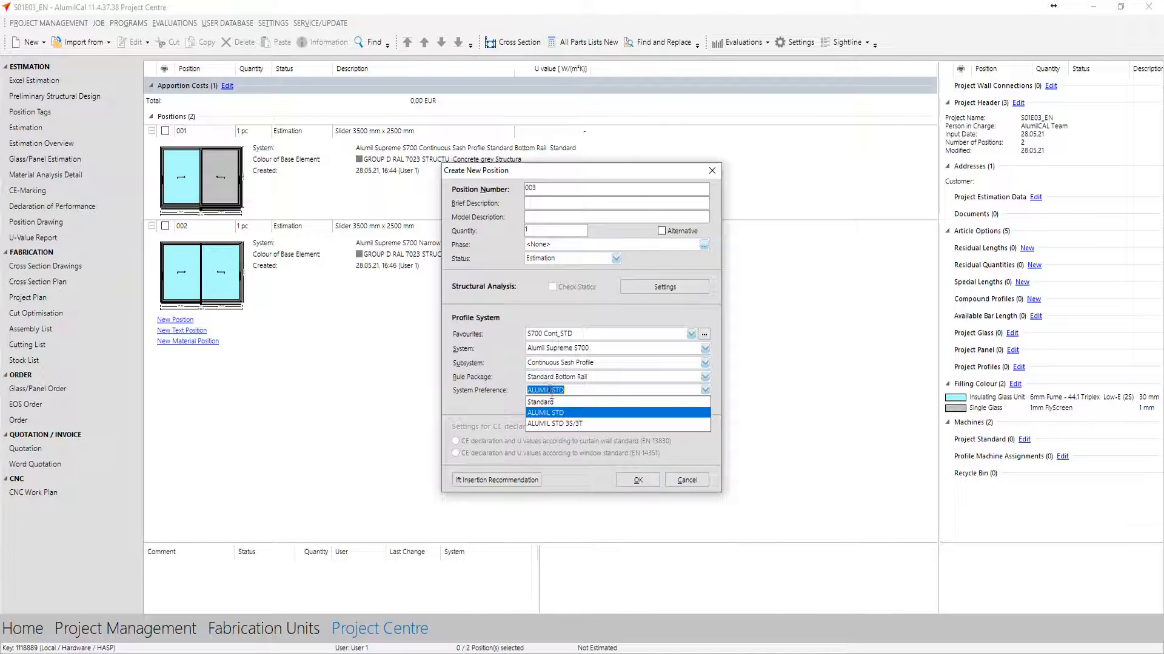
left_click(572, 424)
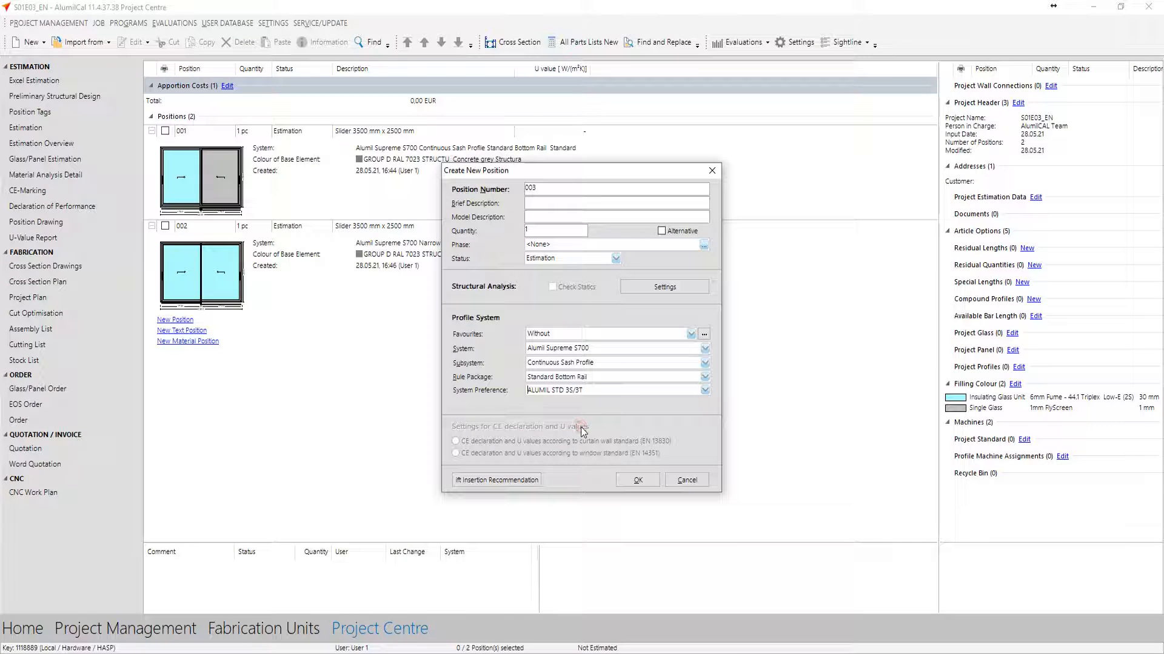
left_click(635, 484)
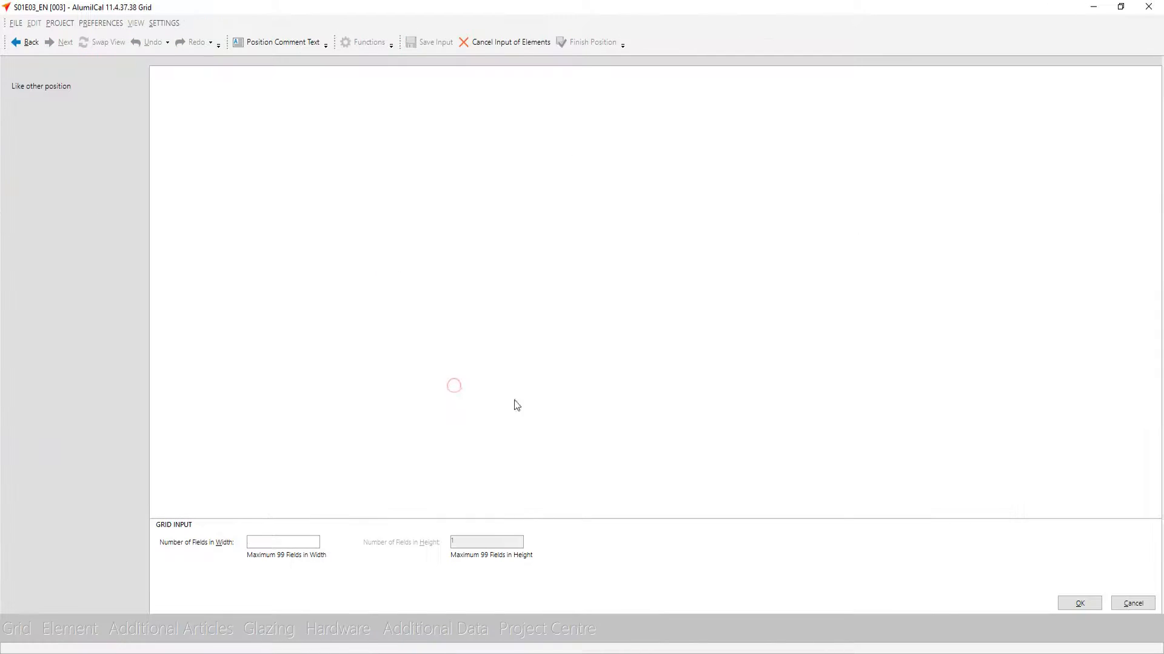
Define a single-field grid for position 003, 4500 mm wide and 2500 mm high
left_click(1080, 606)
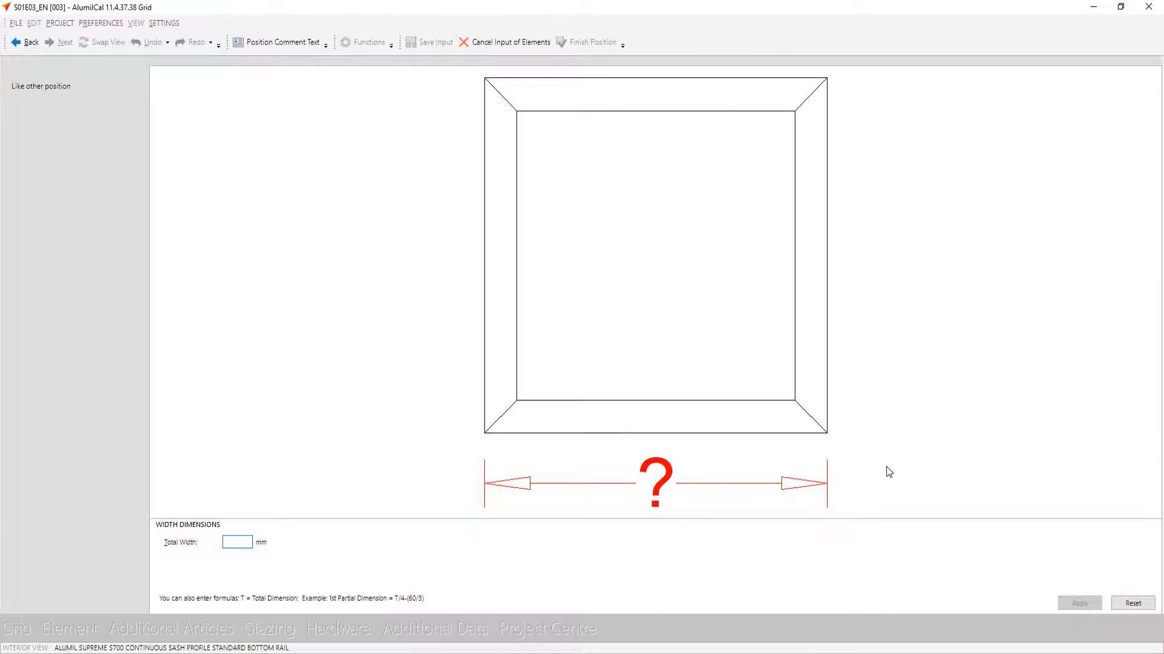
type("450")
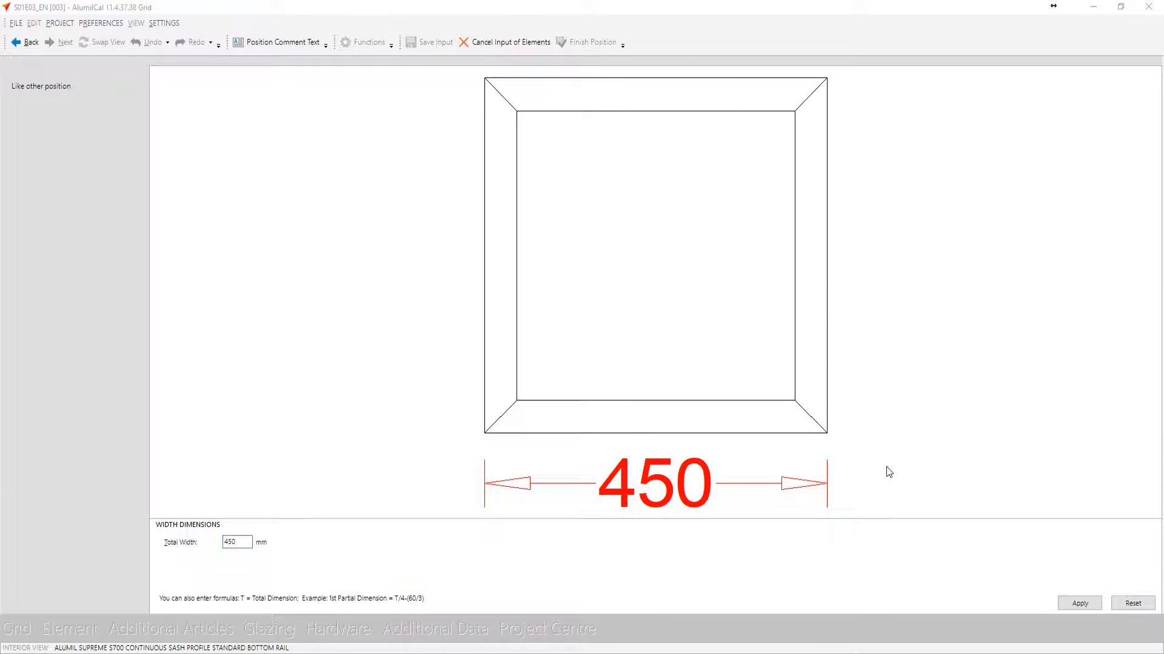
type("0")
key("Return")
type("2500")
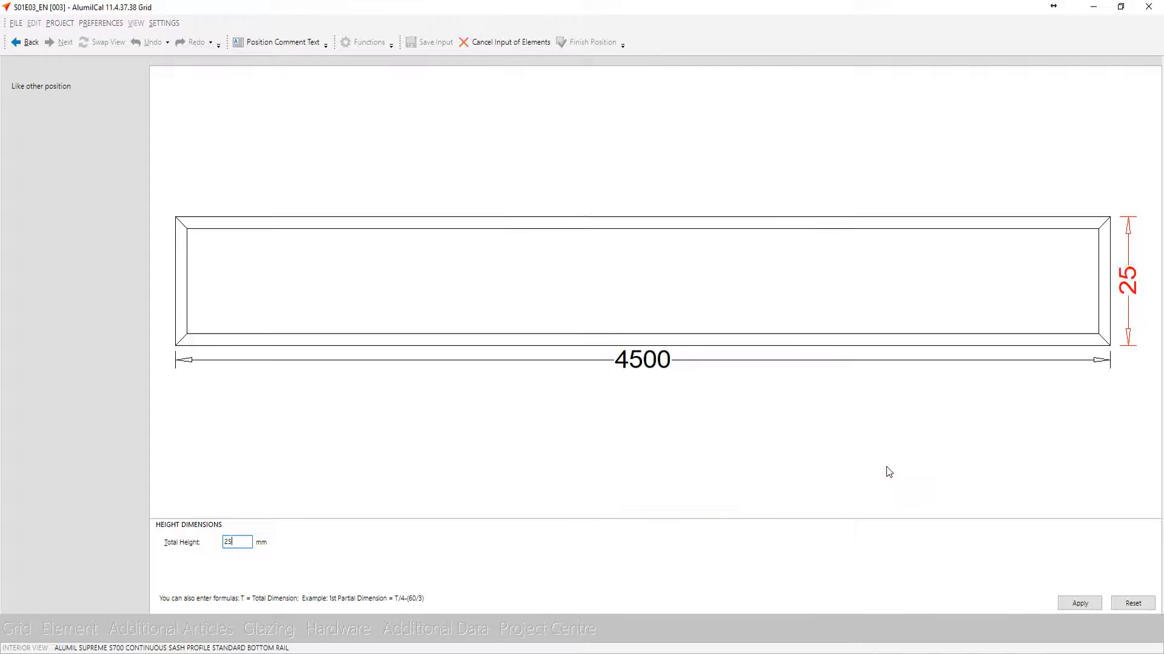
key("Return")
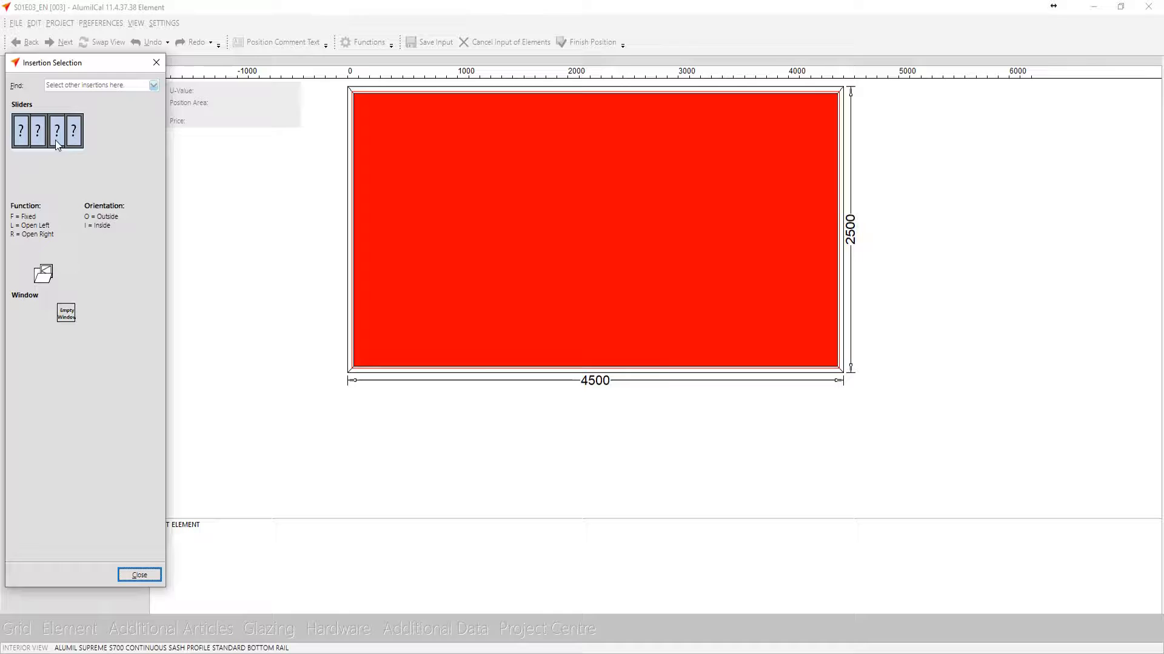
Insert a lift and slide door with three leaves and three tracks into the field
left_click(58, 145)
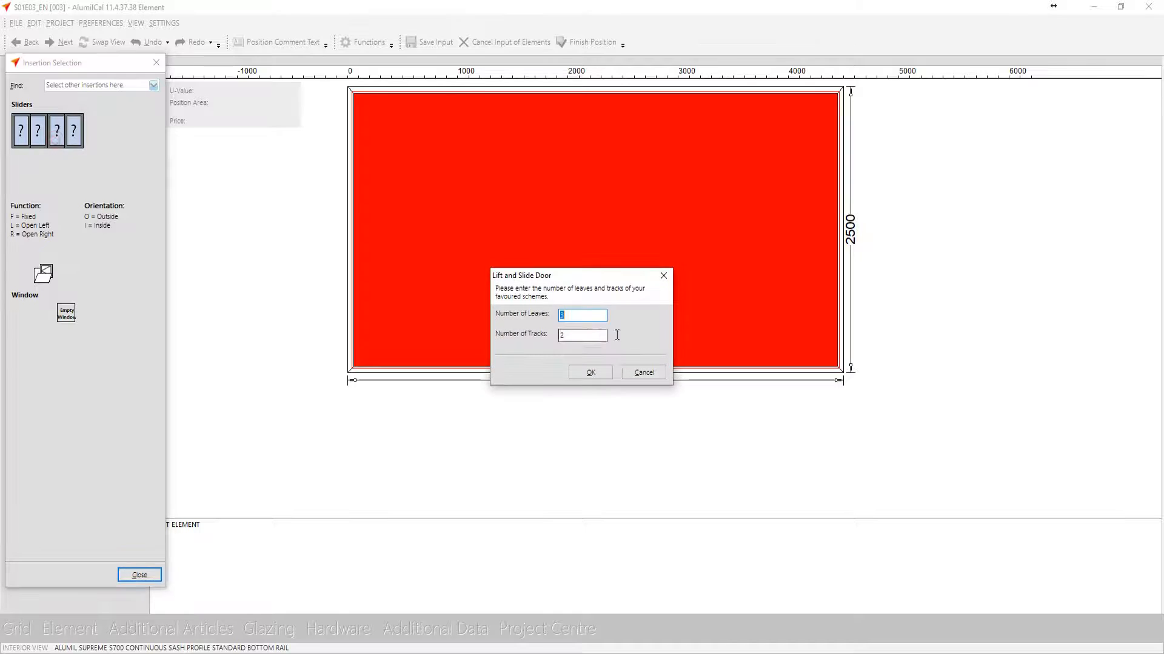
double_click(586, 334)
type("3")
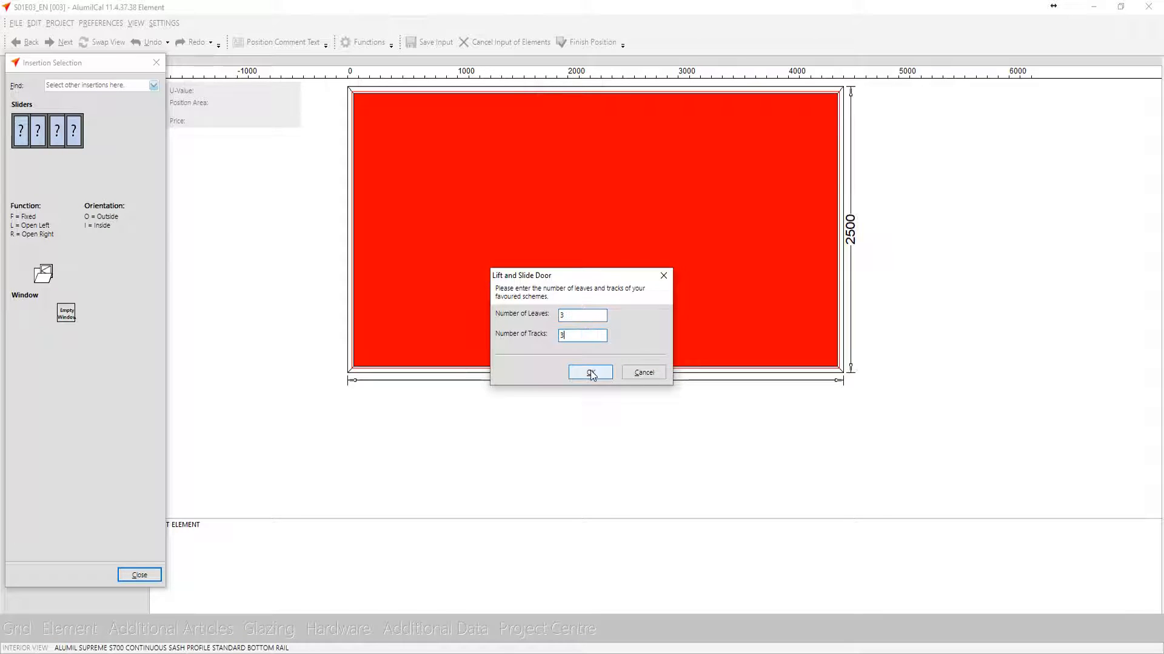
left_click(590, 372)
Set leaf 1 to slide right on outside track 3, leaf 2 left on track 2 and leaf 3 left on inside track 1
left_click(464, 340)
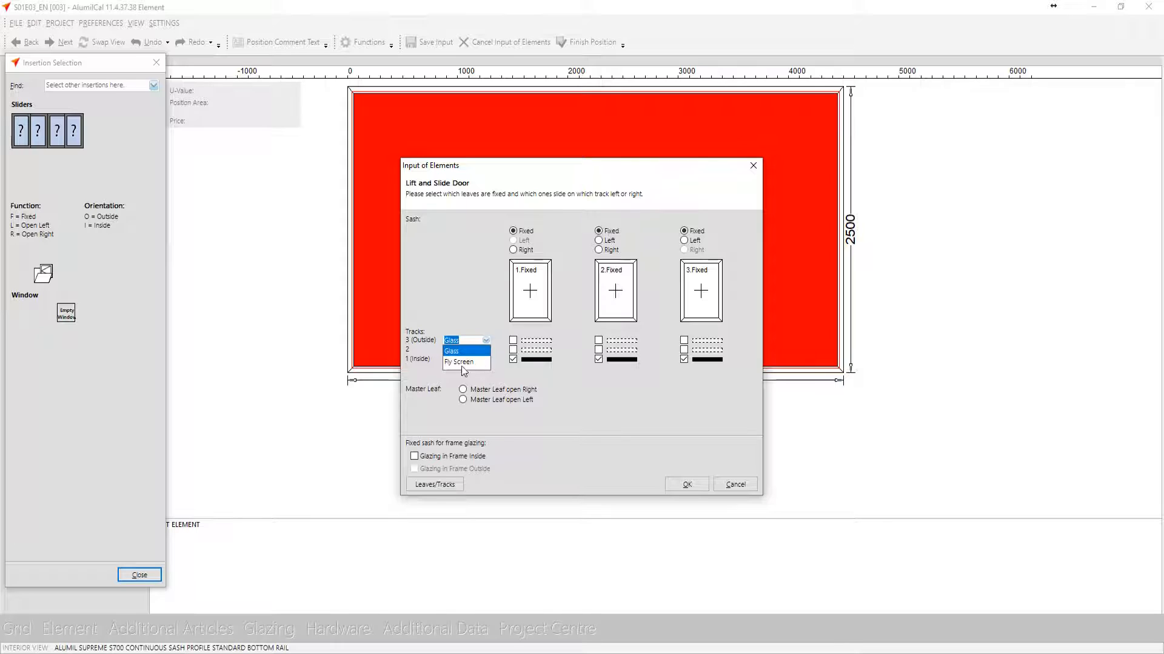
left_click(558, 379)
left_click(528, 341)
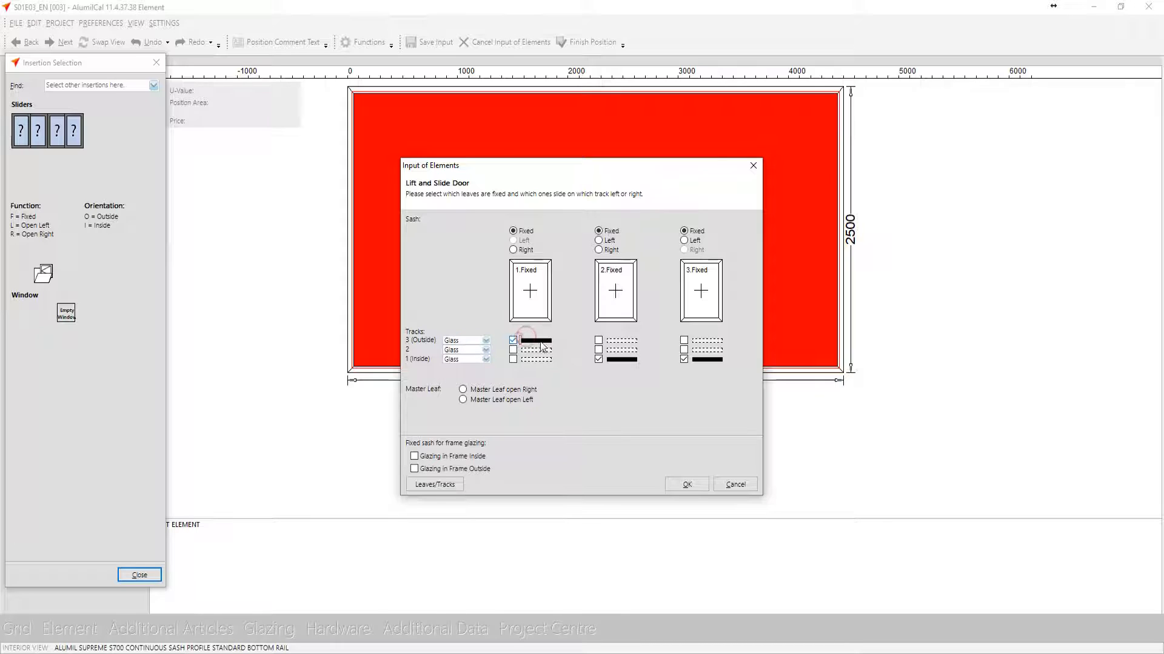
left_click(535, 298)
left_click(623, 308)
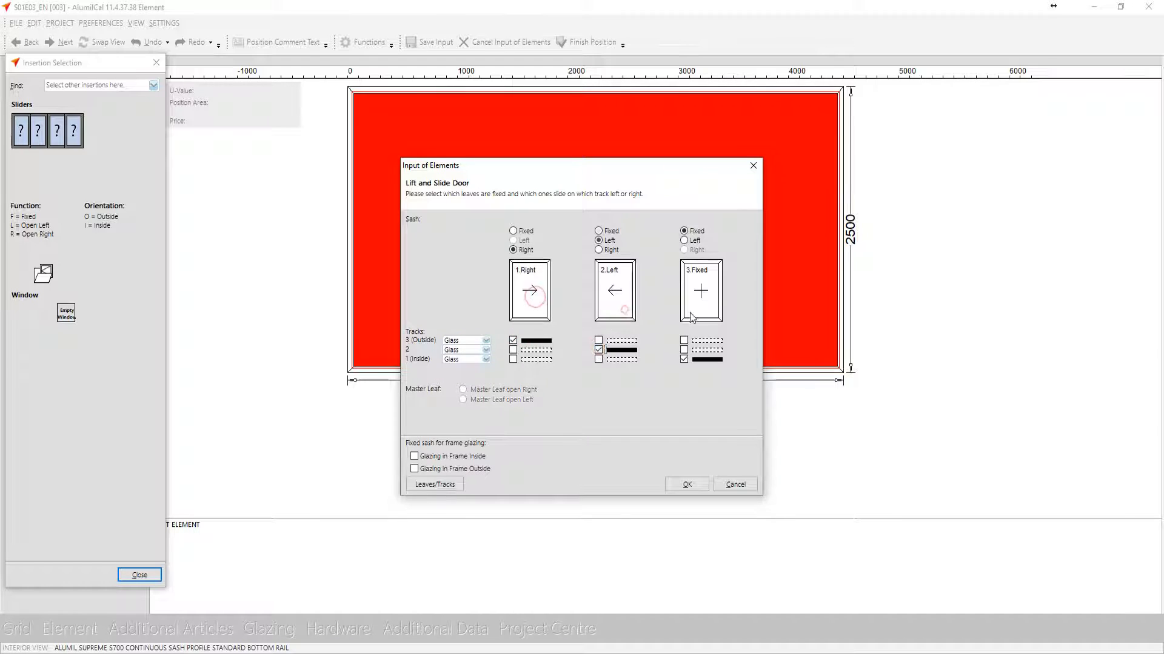
left_click(703, 305)
left_click(687, 483)
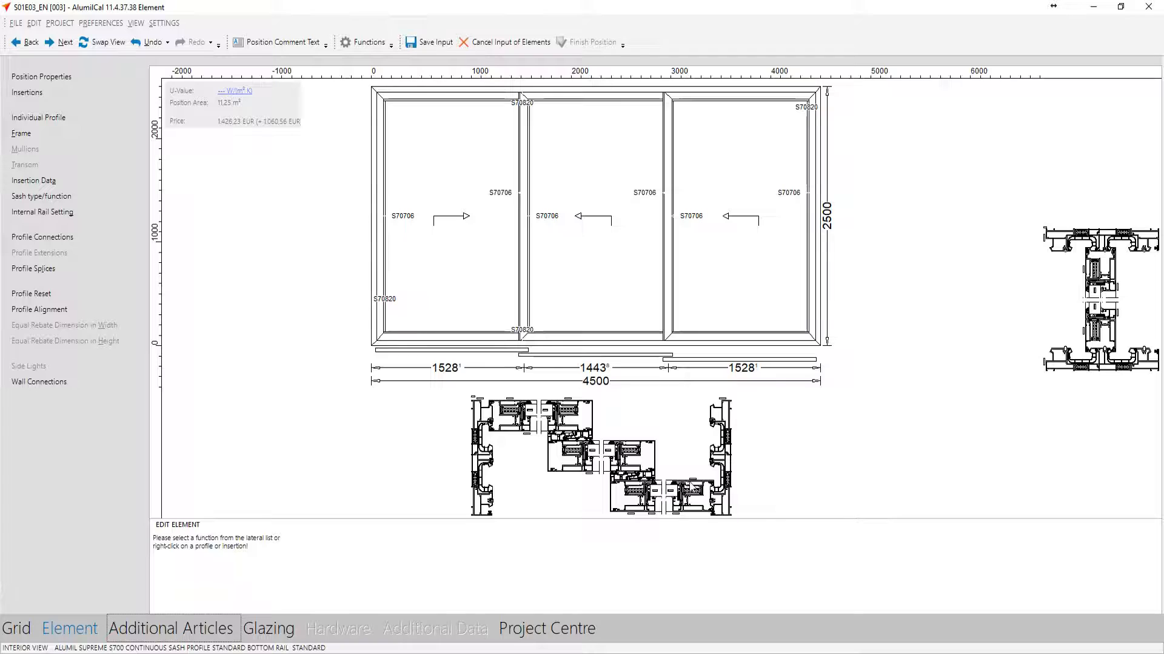
Glaze all three sashes with the 6+8mm insulating glass unit 6mm Fume - 44.1 Triplex Low-E (2S), filling thickness 30
left_click(281, 633)
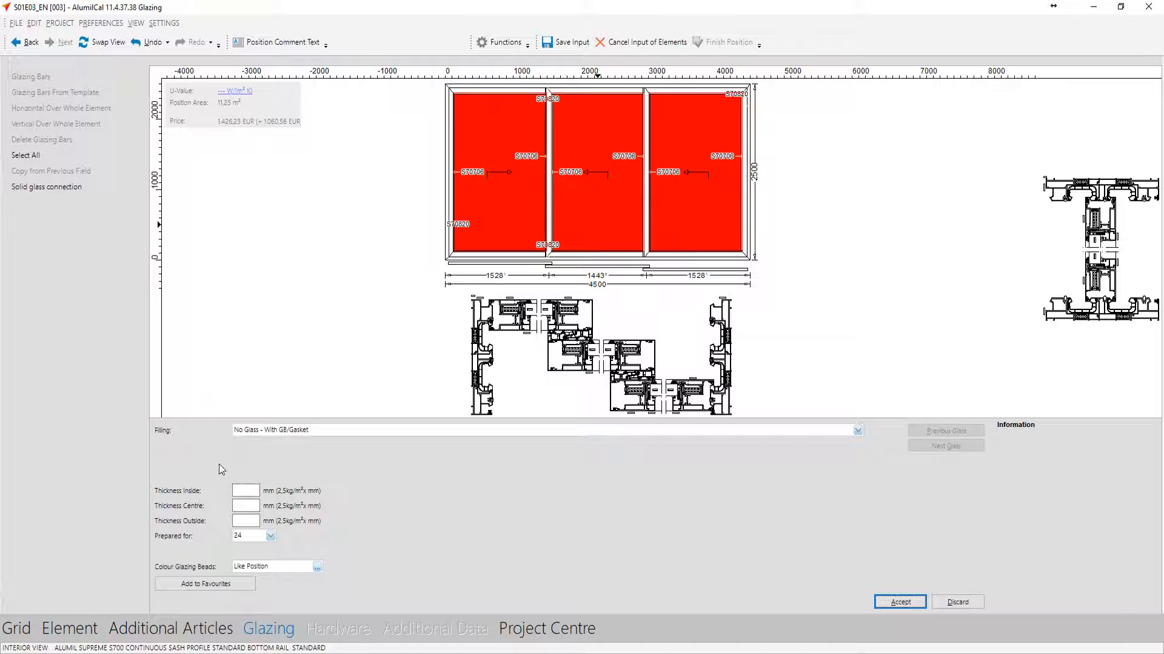
left_click(261, 430)
left_click(262, 464)
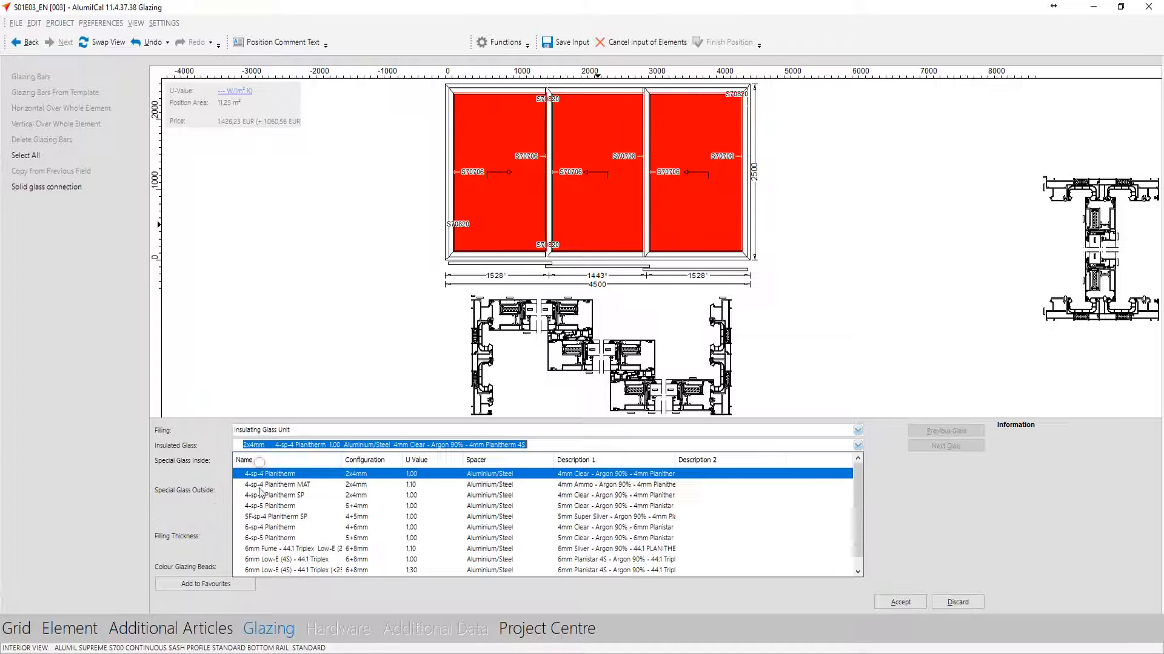
left_click(305, 552)
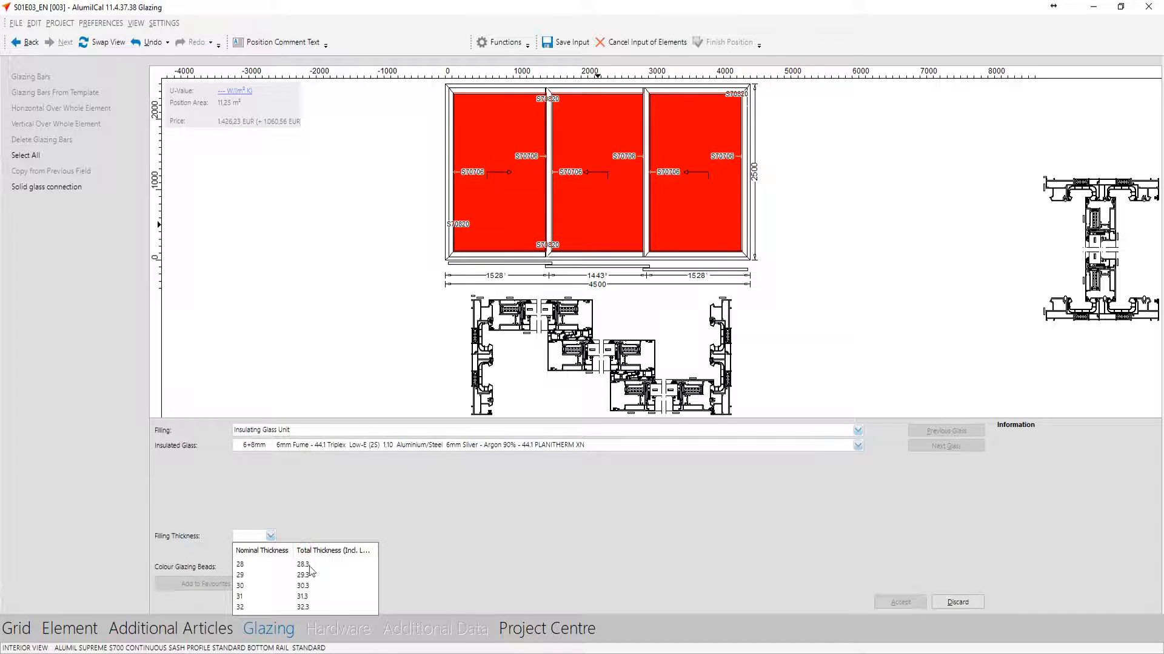
left_click(316, 589)
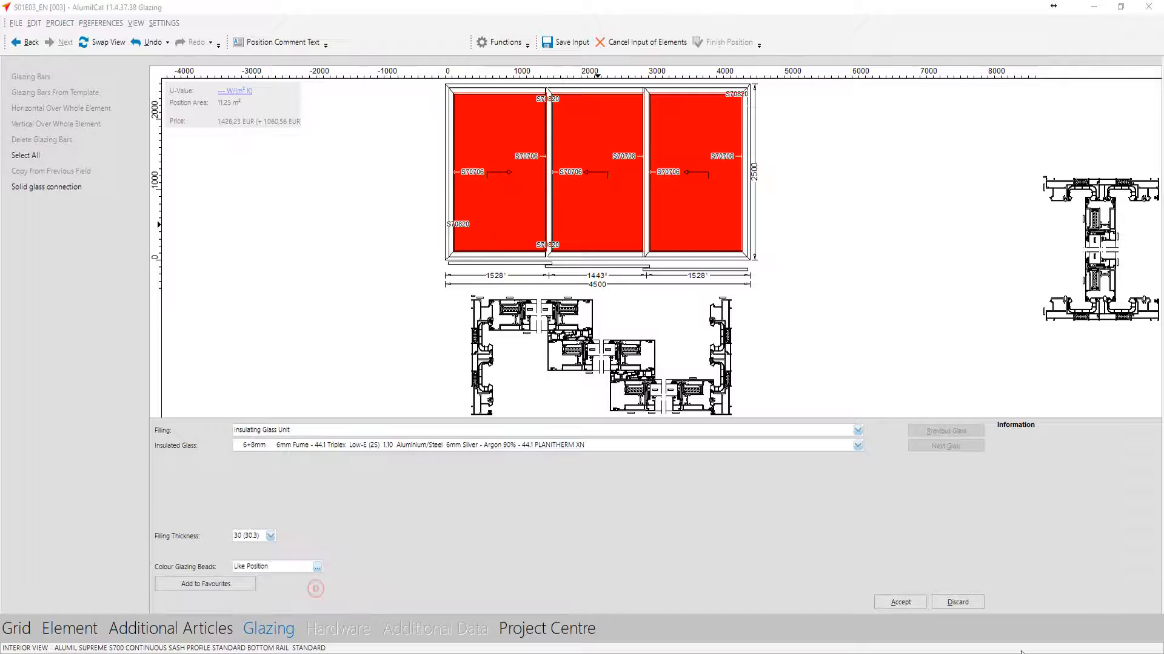
left_click(897, 602)
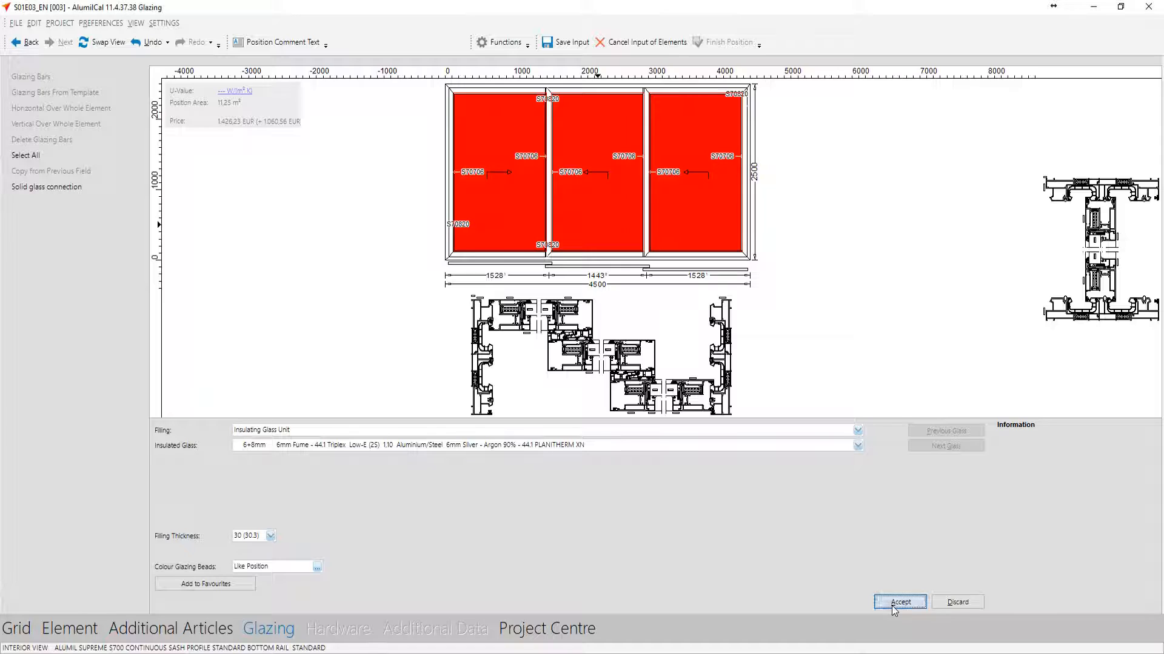
left_click(344, 630)
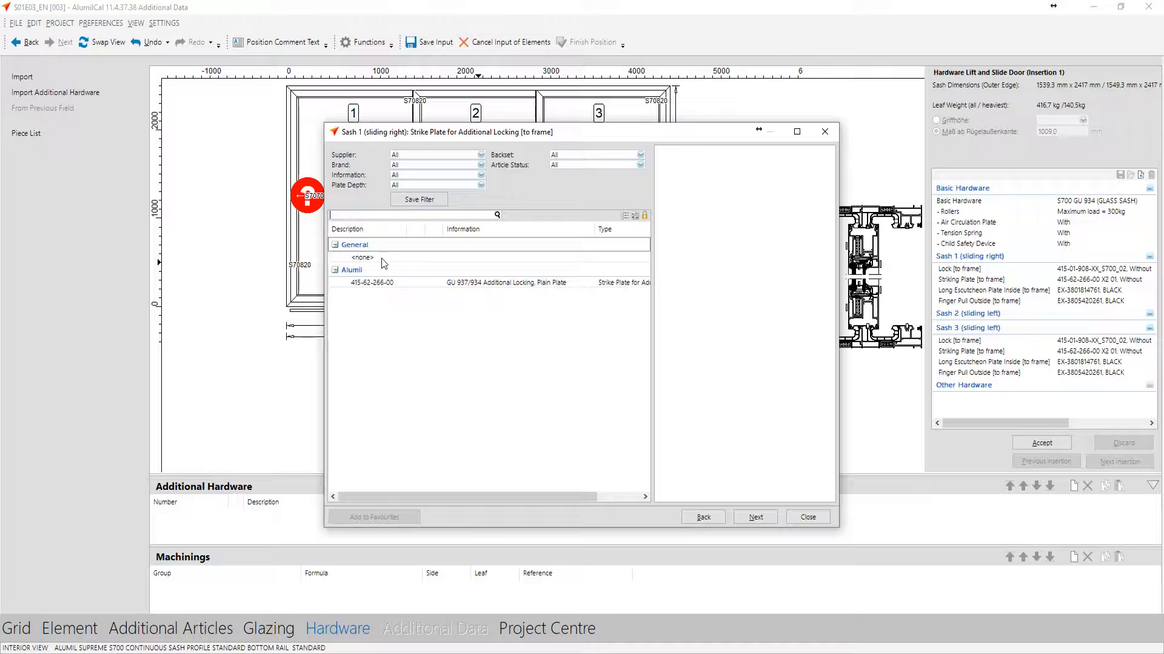
double_click(384, 252)
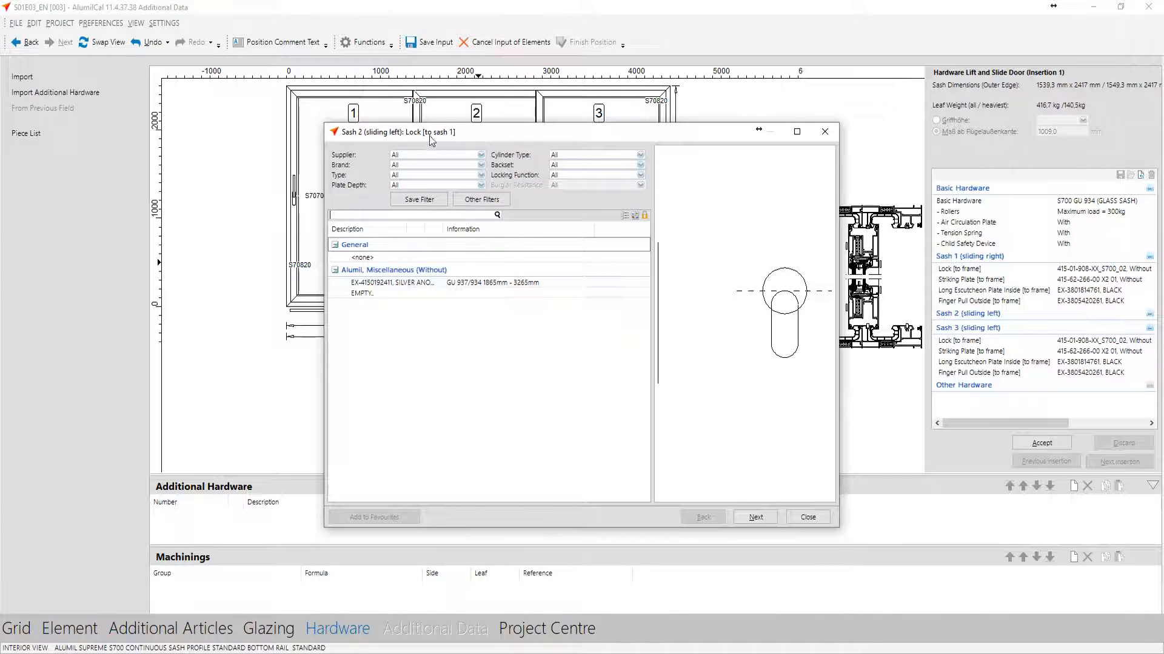
mouse_move(433, 131)
left_mouse_down()
mouse_move(432, 249)
mouse_move(419, 166)
left_mouse_up()
double_click(414, 314)
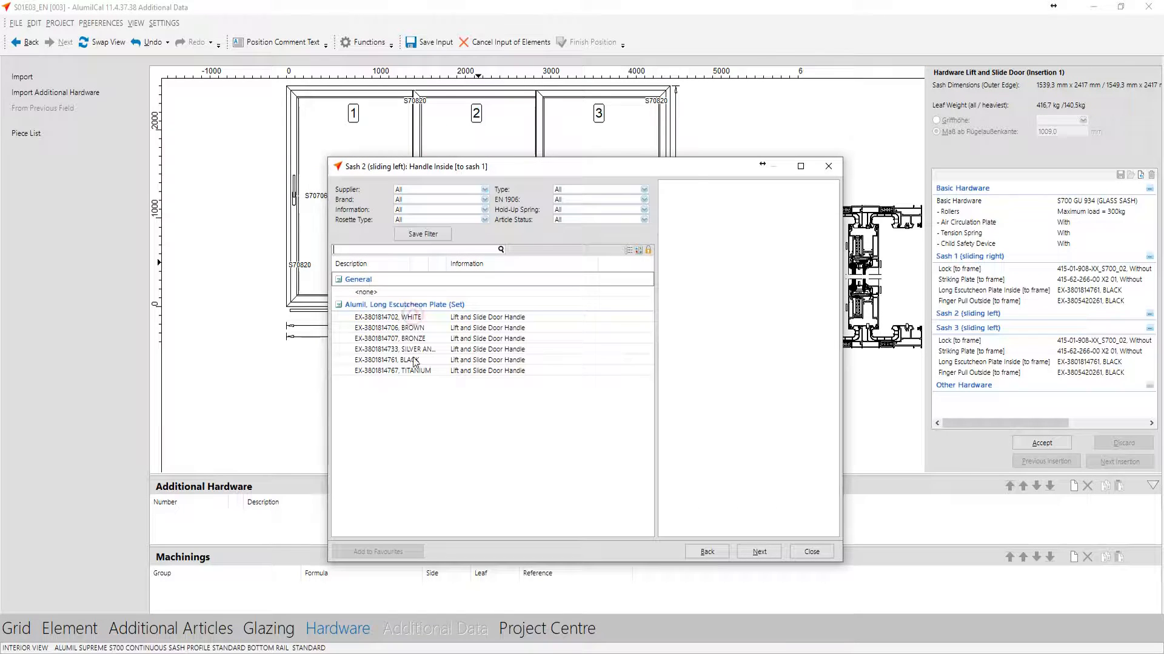
double_click(415, 362)
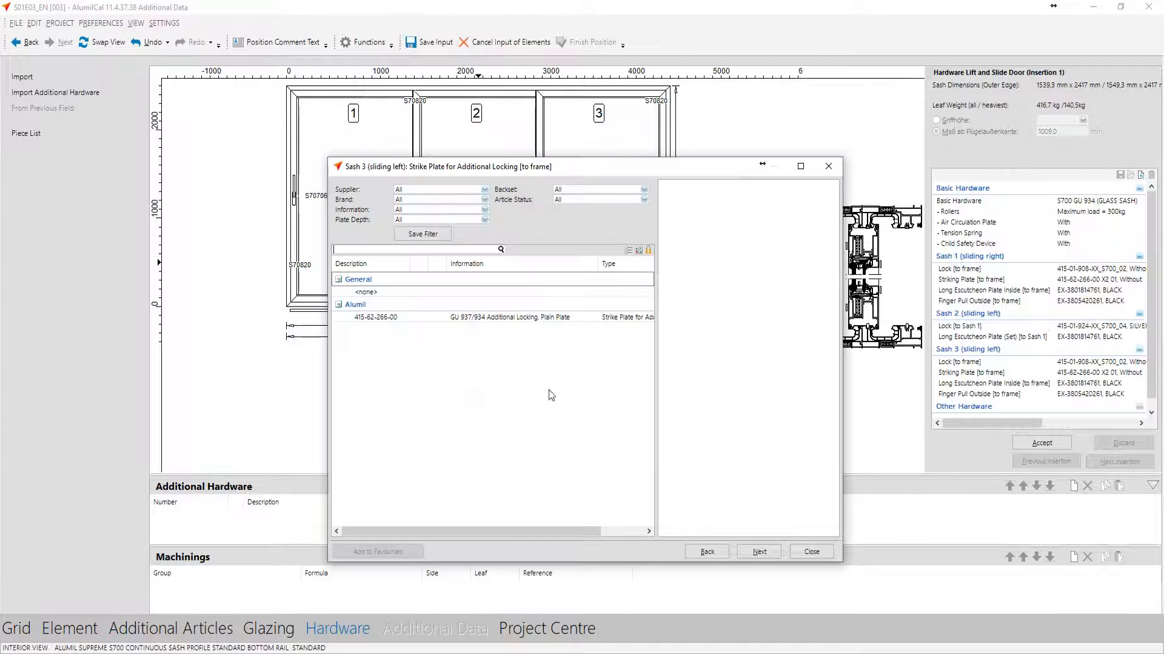
Leave sash 3 without an additional locking strike plate, accept the hardware and finish position 003
double_click(362, 292)
left_click(1041, 443)
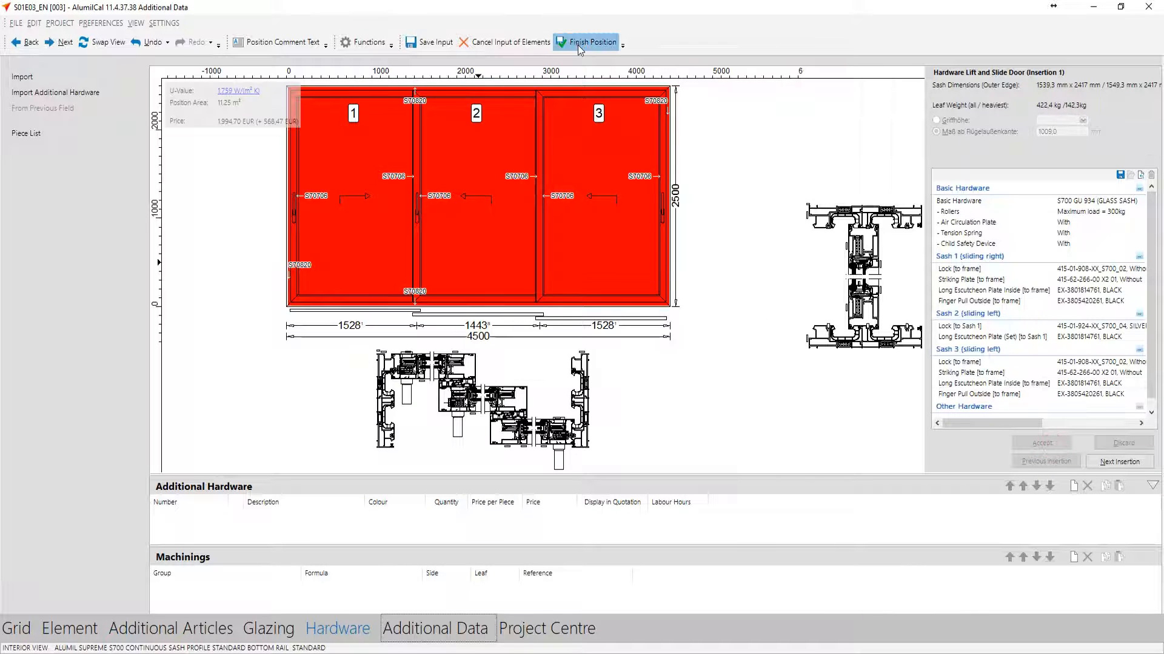
left_click(577, 42)
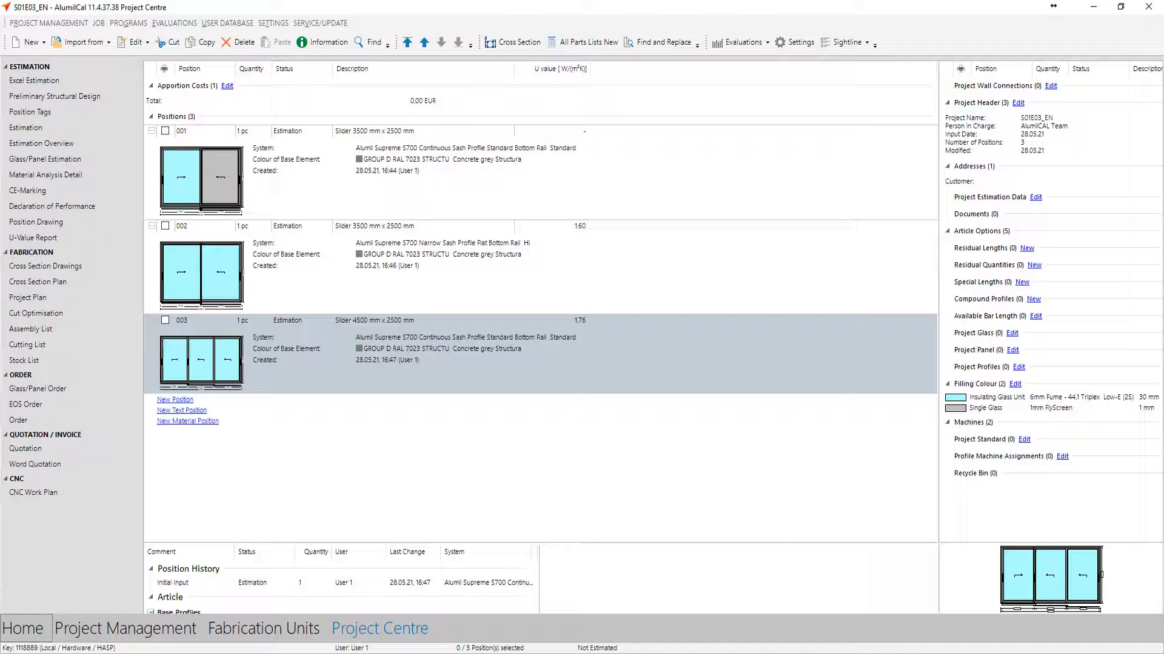
Create position 004 with system Alumil Supreme S700, Continuous Sash Profile, Standard Bottom Rail and system preference ALUMIL STD
left_click(182, 401)
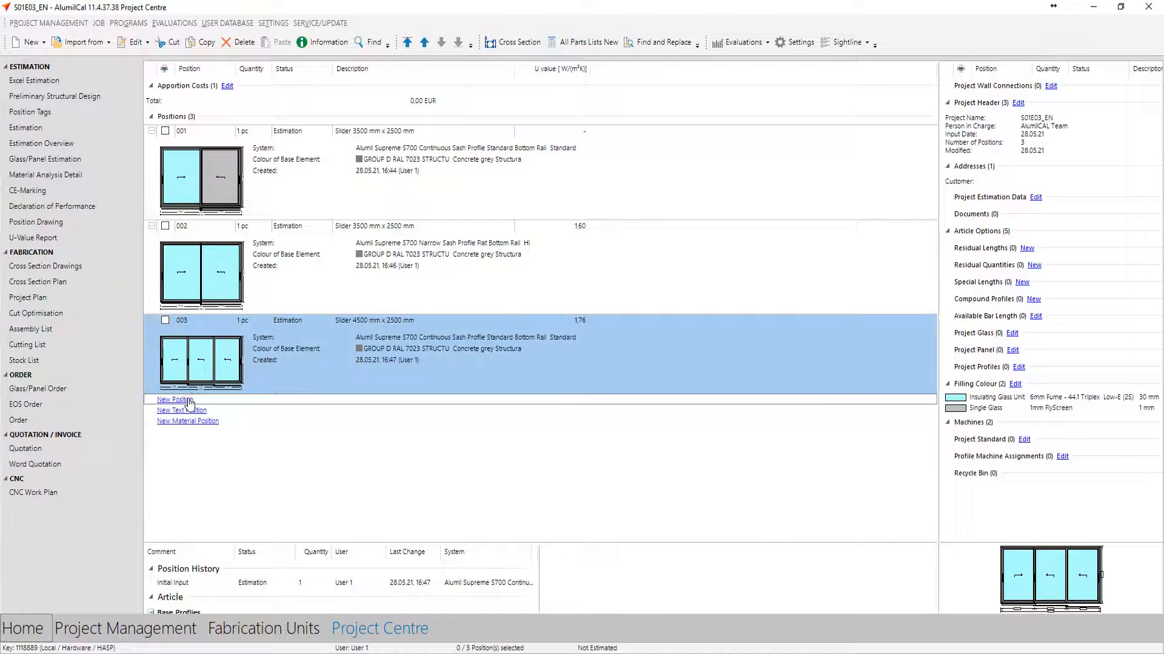
left_click(546, 345)
type("s")
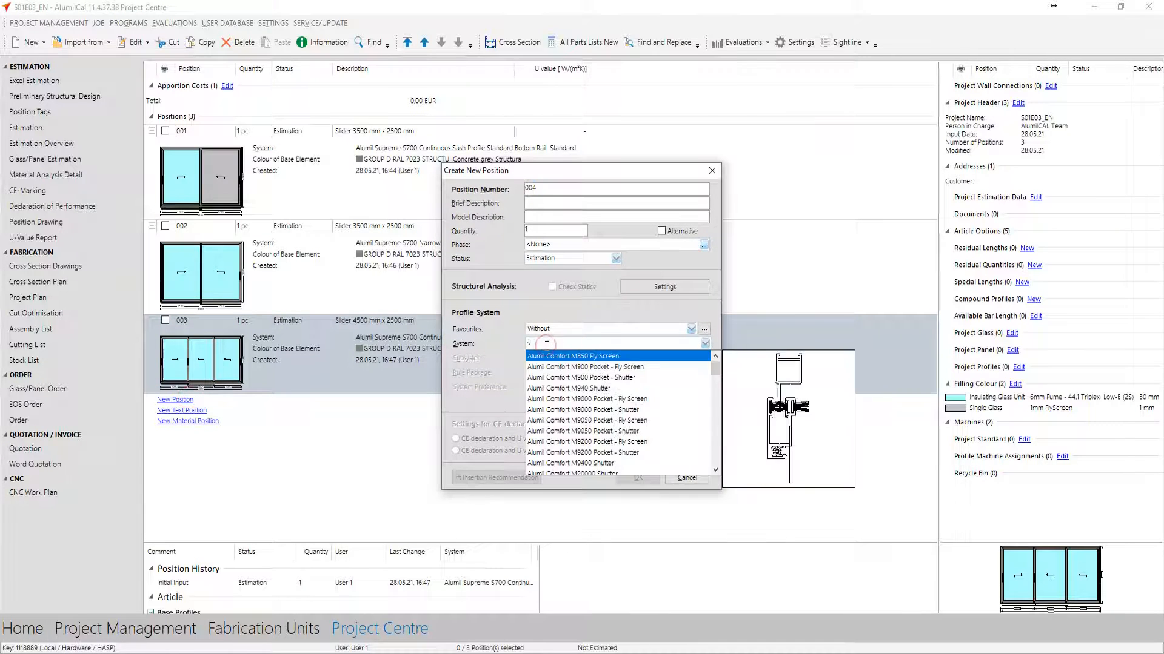
type("700")
key("Return")
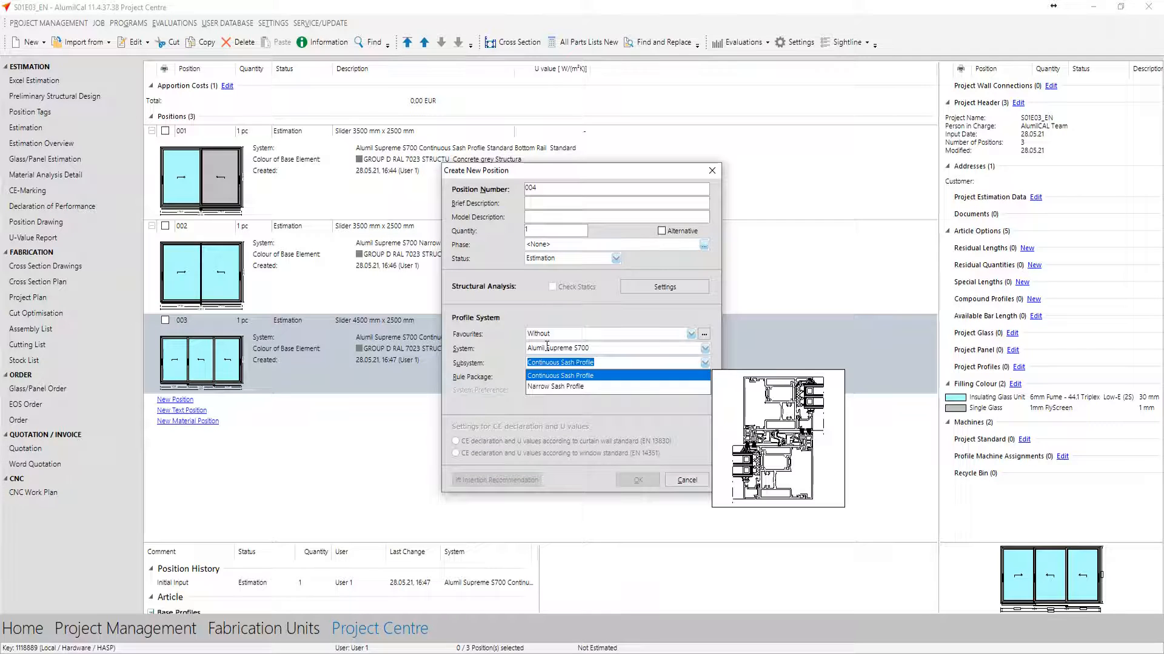
key("Return")
key("Return")
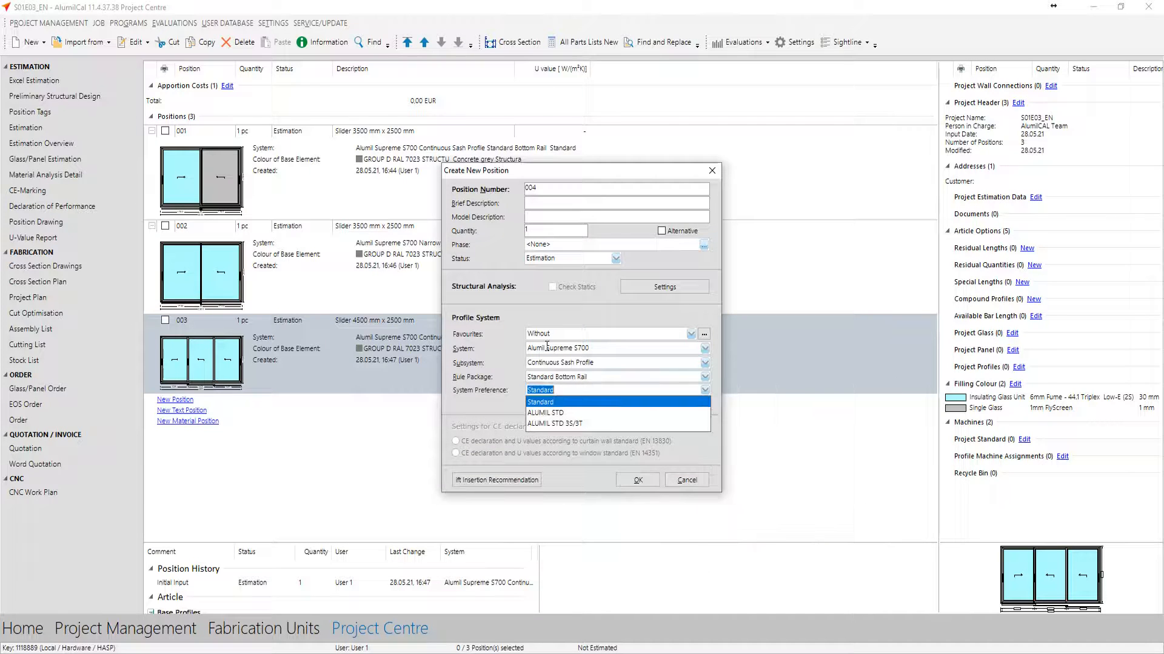
key("Down")
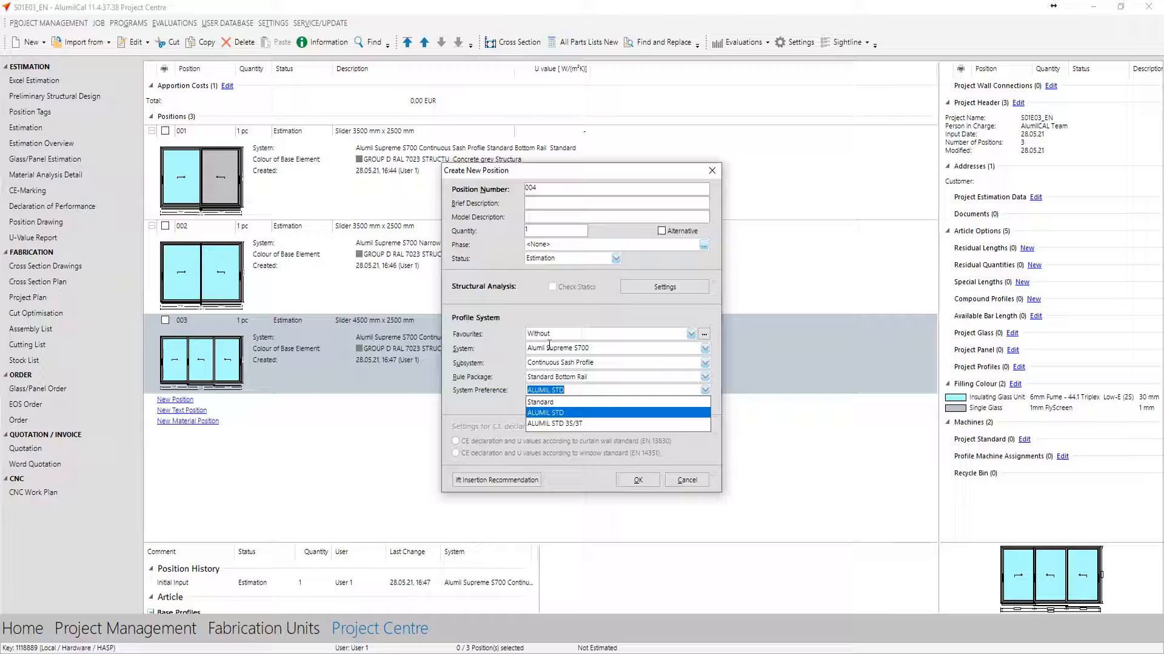
key("Return")
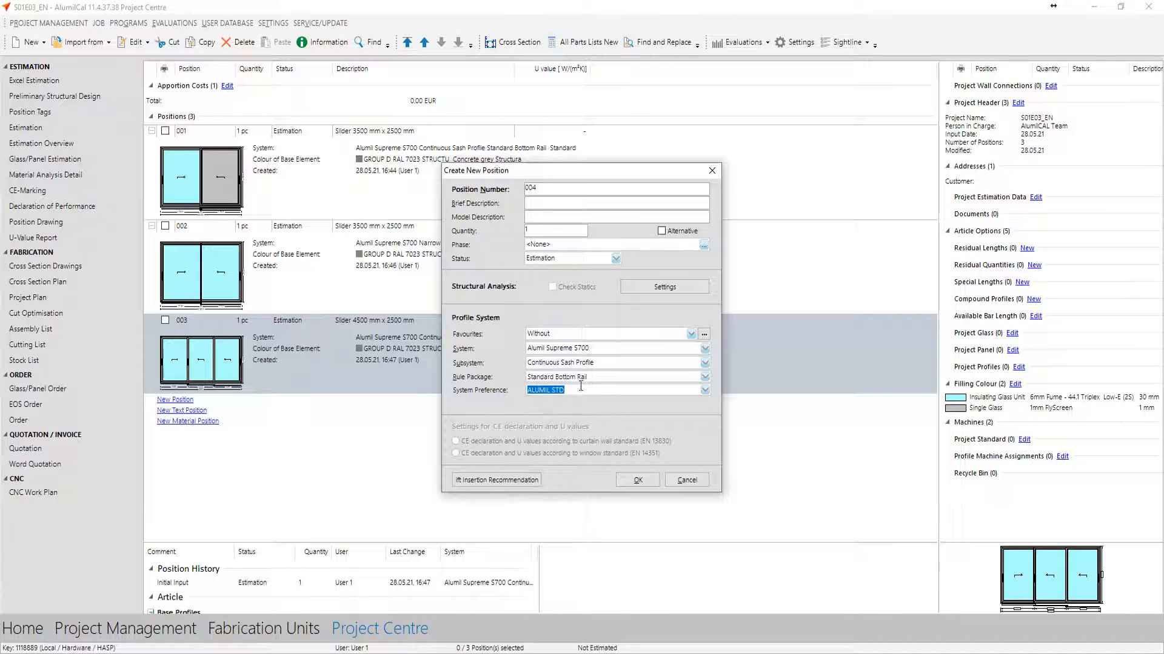
left_click(638, 480)
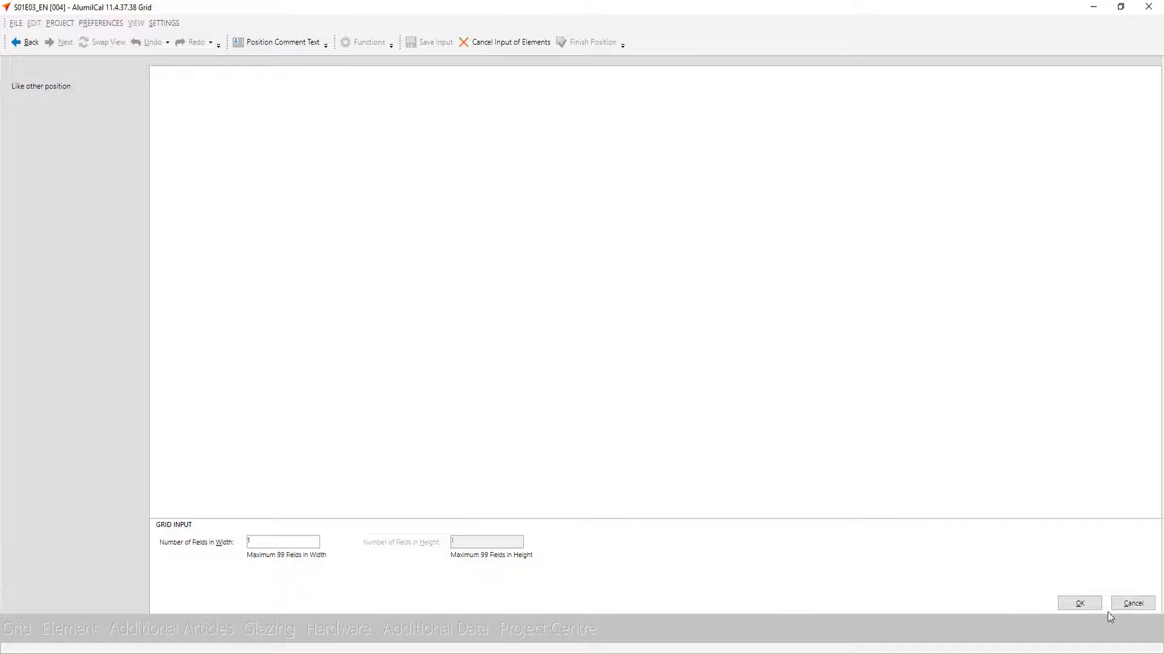
Define a single-field grid for position 004, 3500 mm wide and 2500 mm high
left_click(1079, 603)
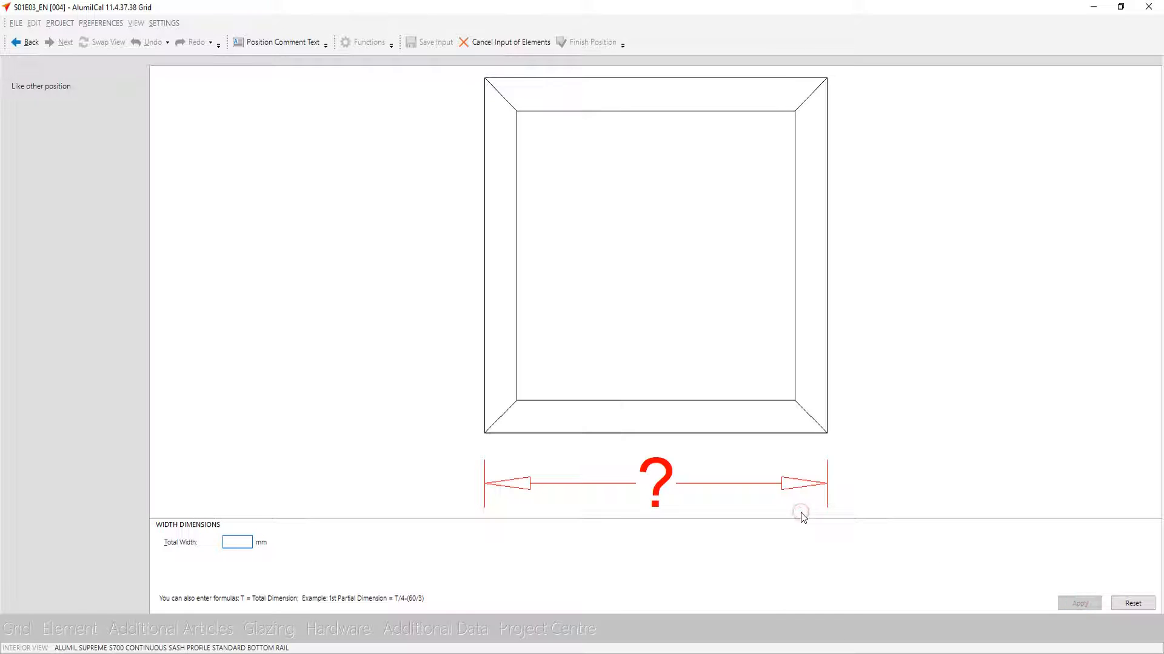
type("3500")
key("Return")
type("2500")
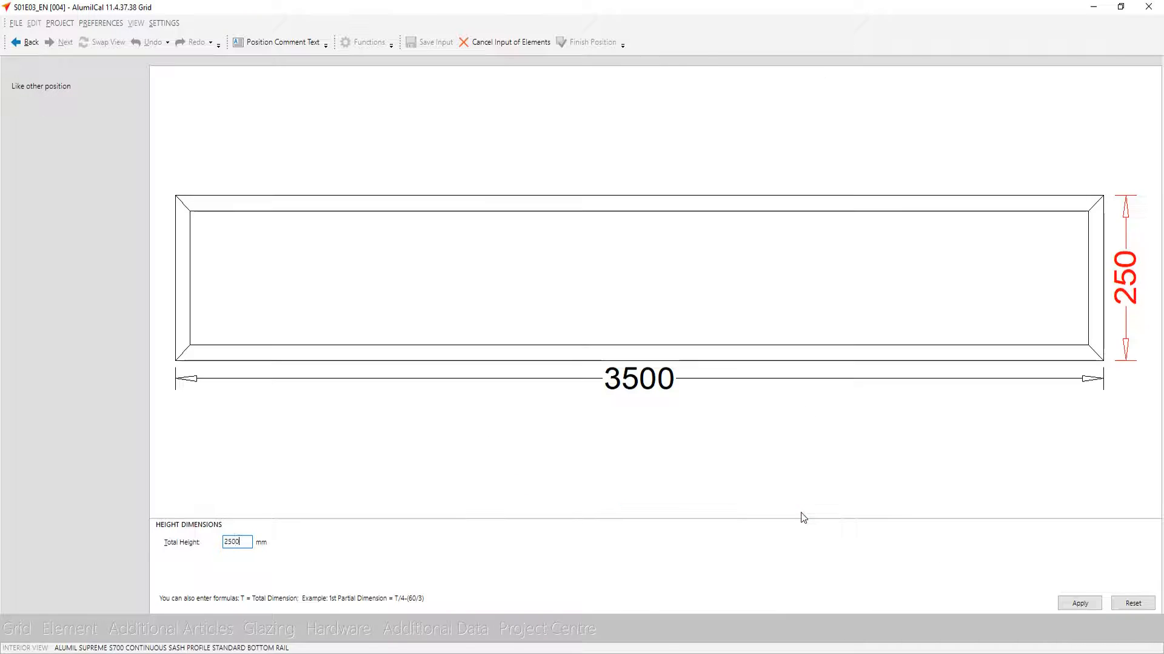
key("Return")
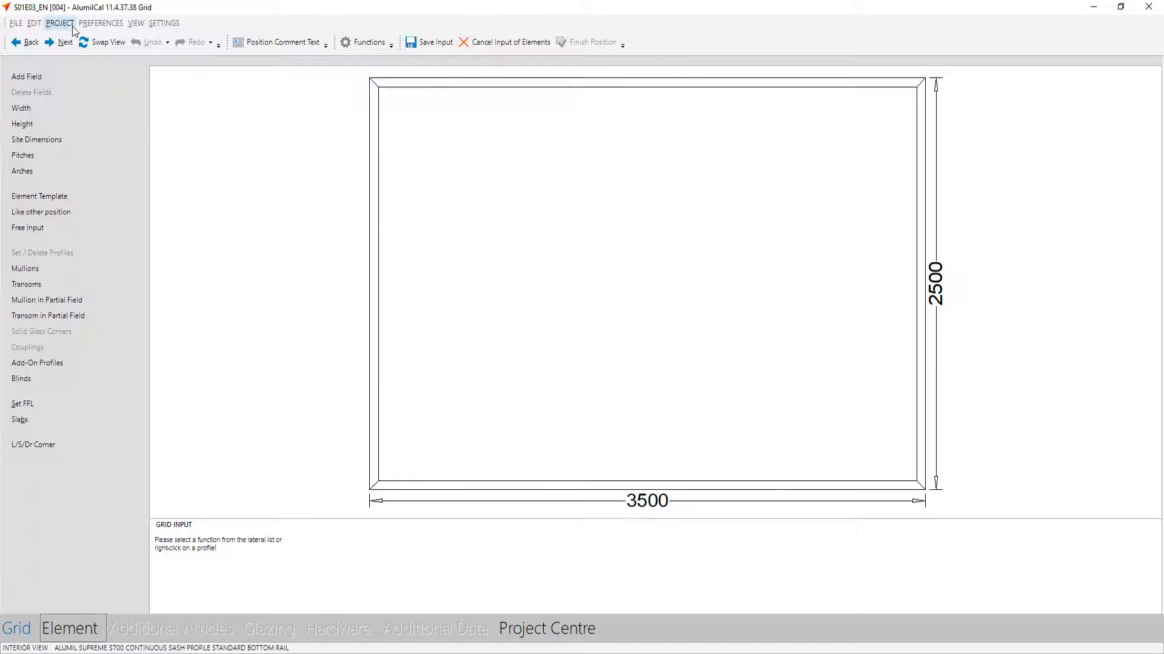
Insert a lift and slide door with two leaves and two tracks into the field
left_click(63, 43)
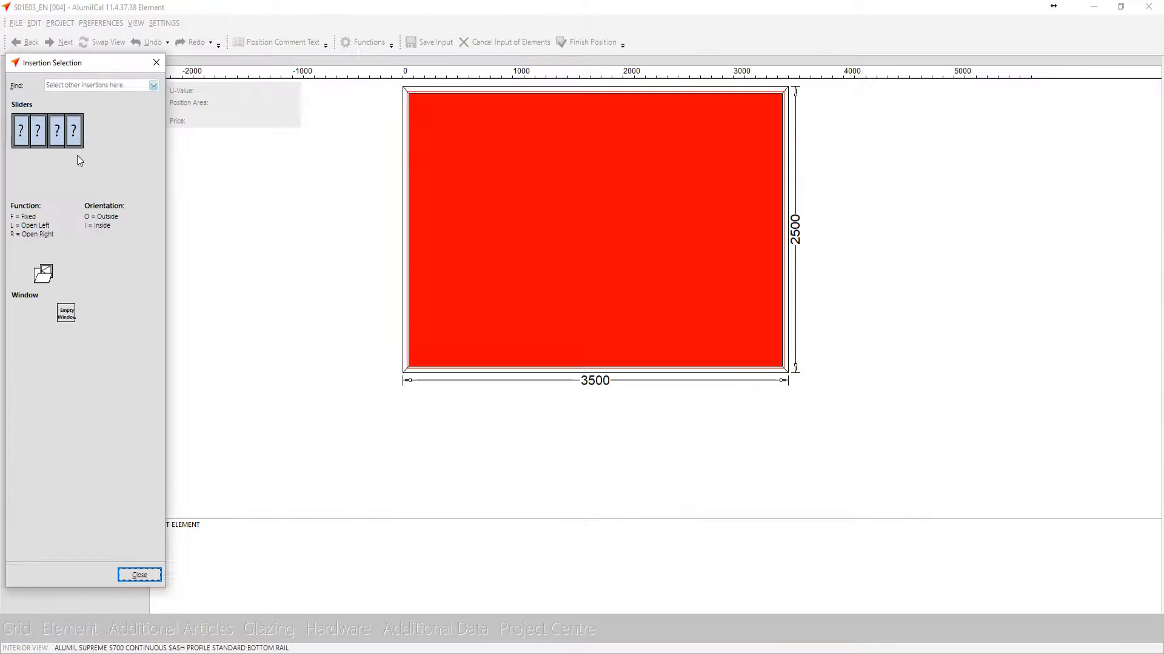
double_click(64, 132)
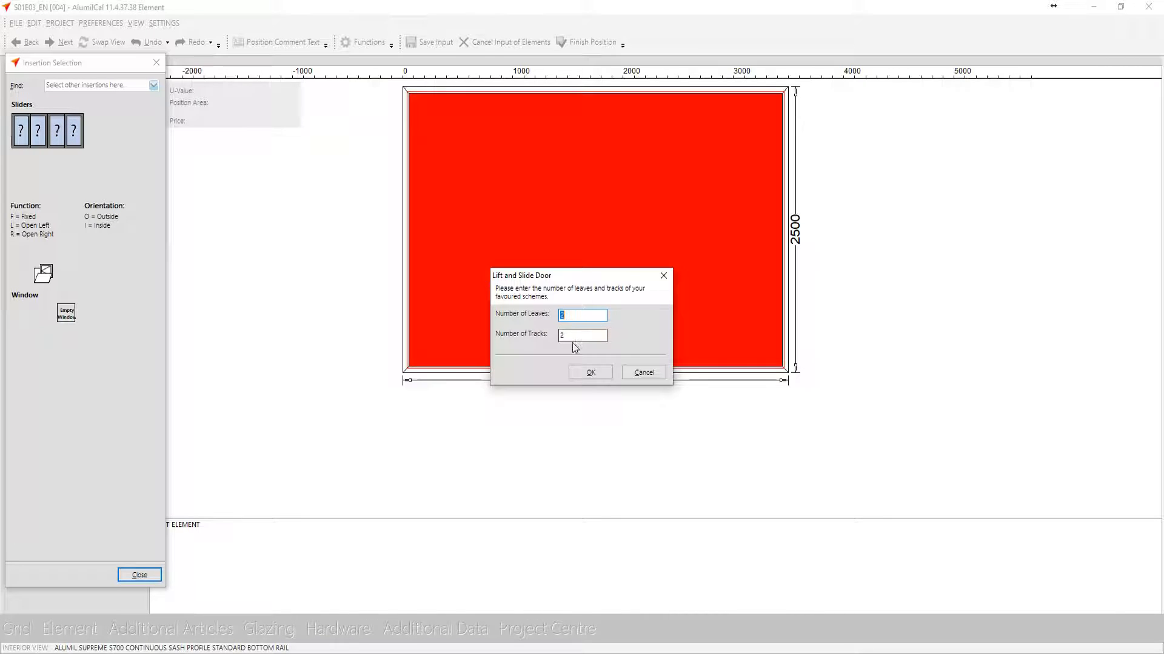
left_click(590, 373)
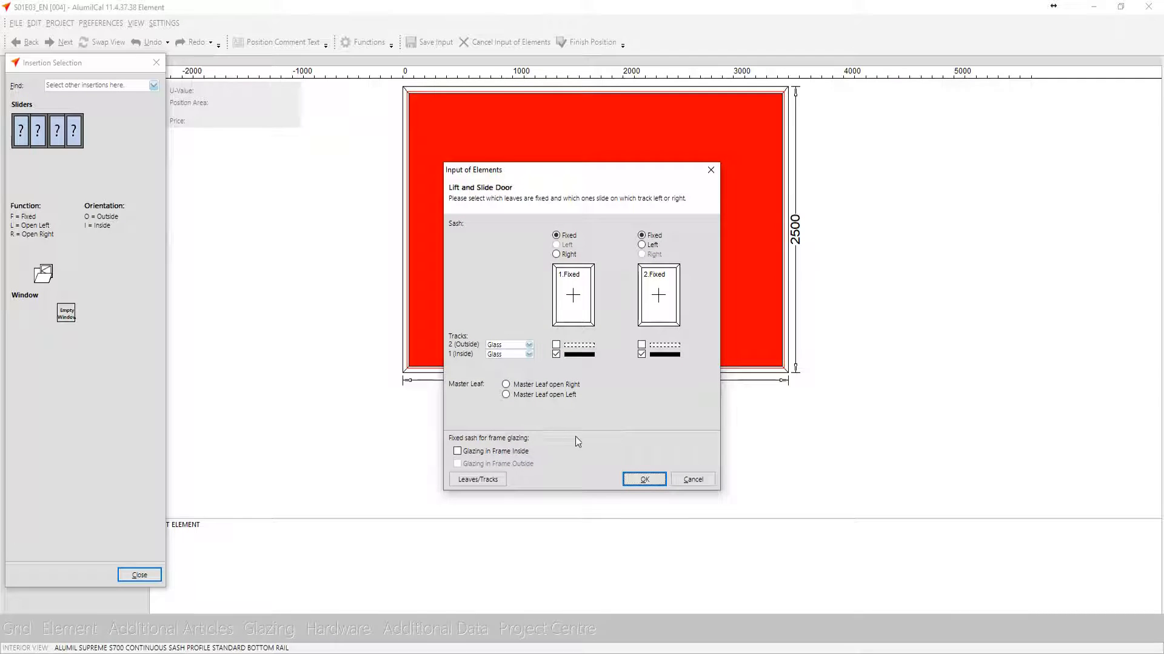
Set leaf 2 to slide left on outside track 2 and try Glazing in Frame Inside for fixed leaf 1
left_click(645, 345)
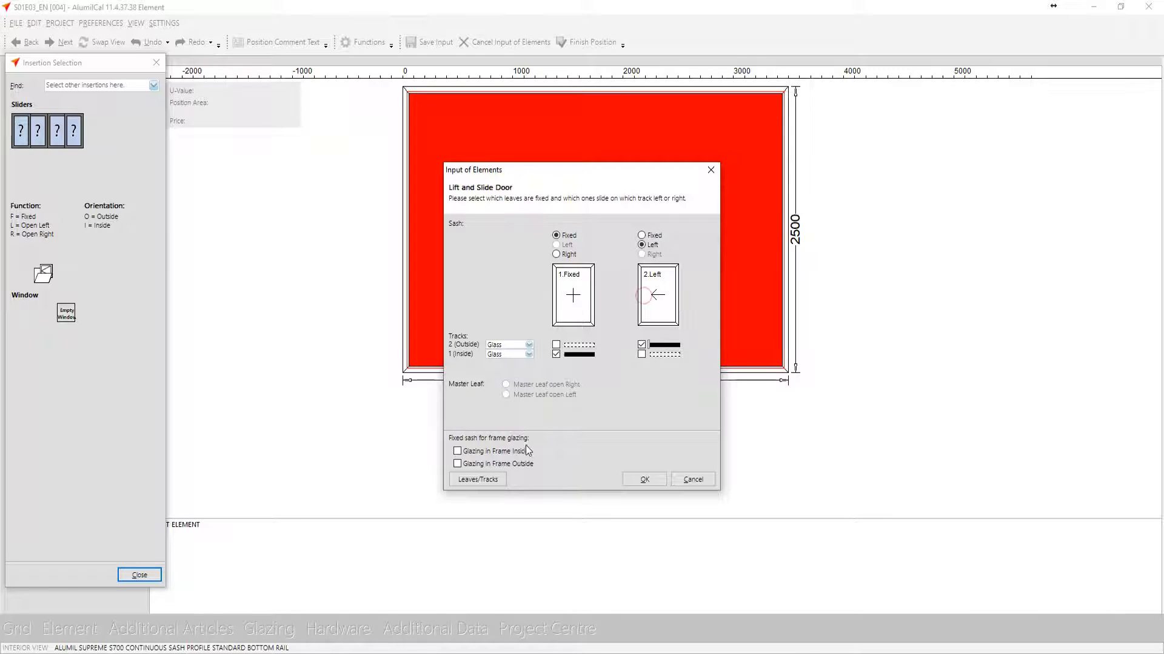
left_click(645, 297)
left_click(456, 452)
left_click(644, 480)
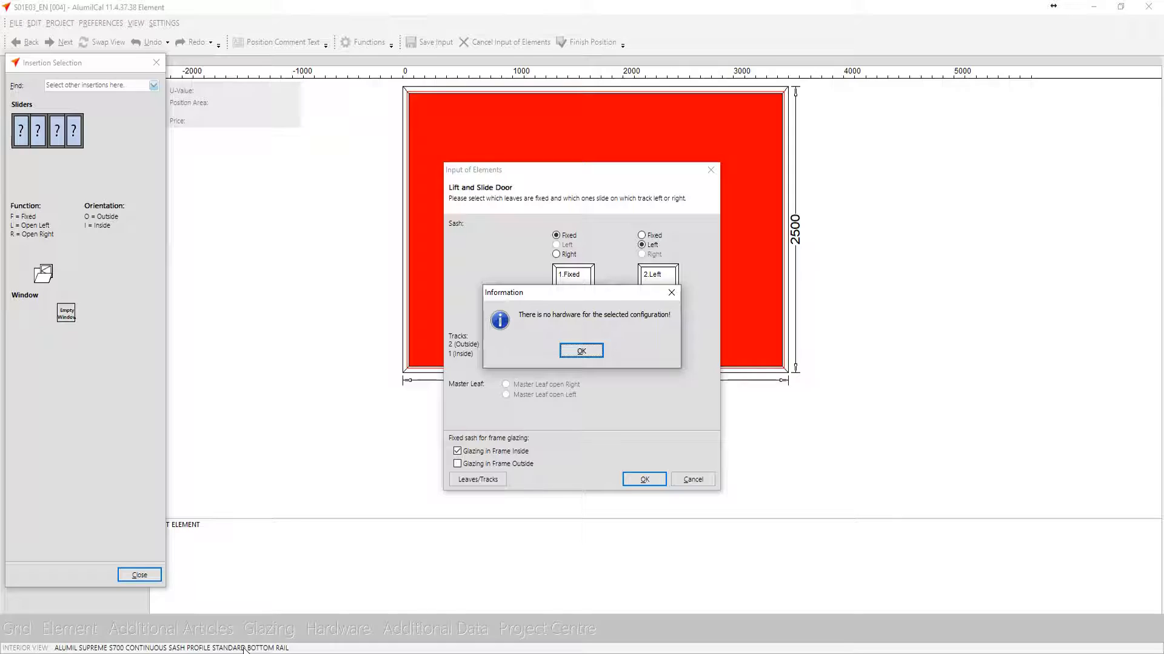
left_click(579, 352)
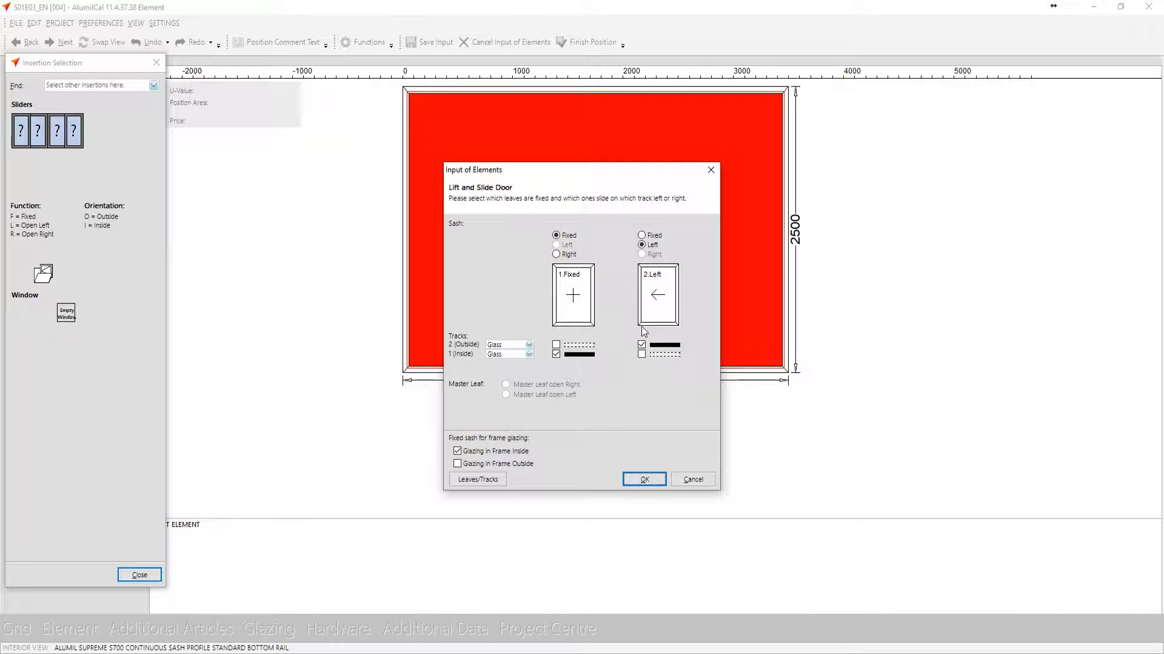
Swap the tracks so fixed leaf 1 is on outside track 2 and leaf 2 on inside track 1, using Glazing in Frame Outside
left_click(493, 451)
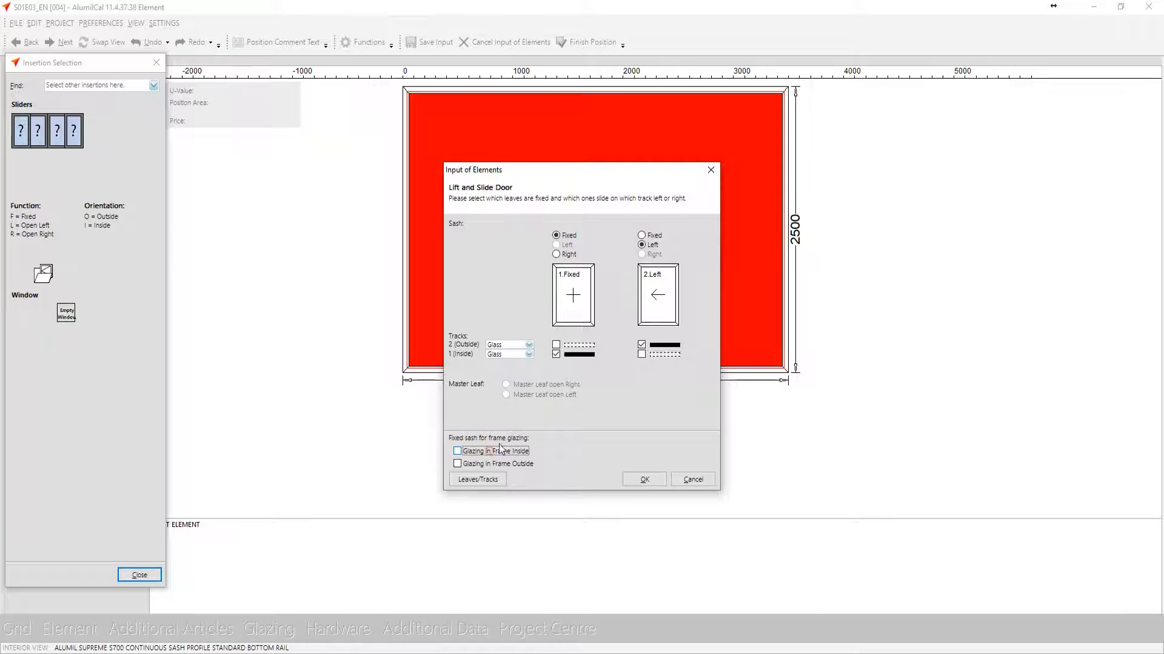
left_click(583, 345)
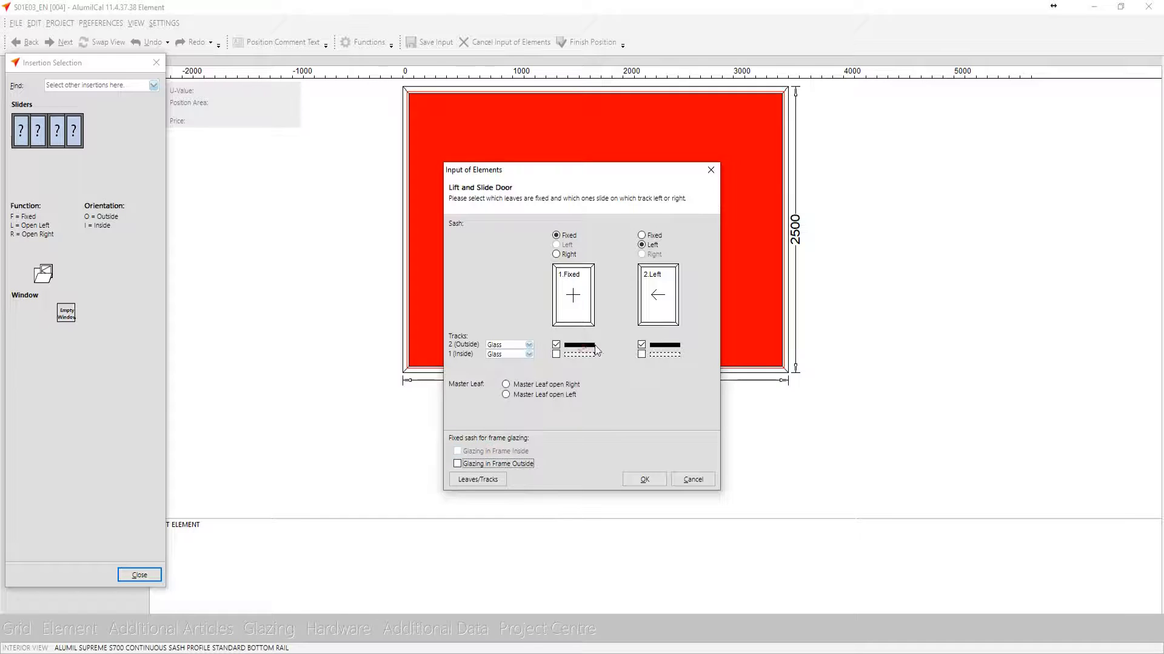
left_click(652, 354)
left_click(521, 464)
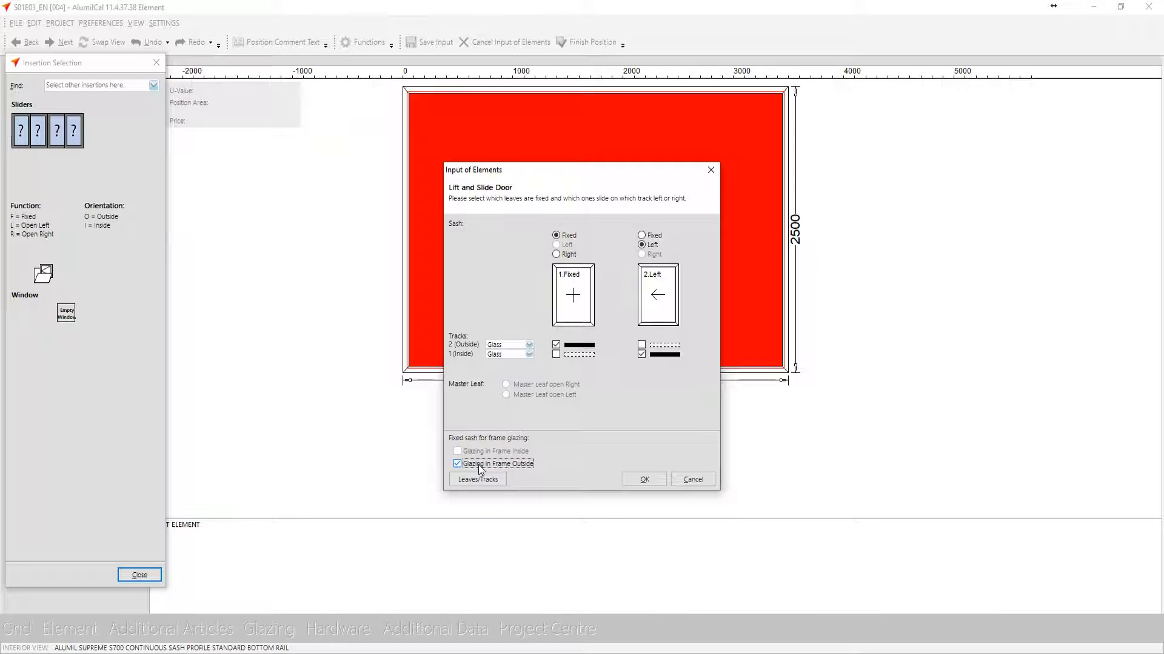
left_click(646, 480)
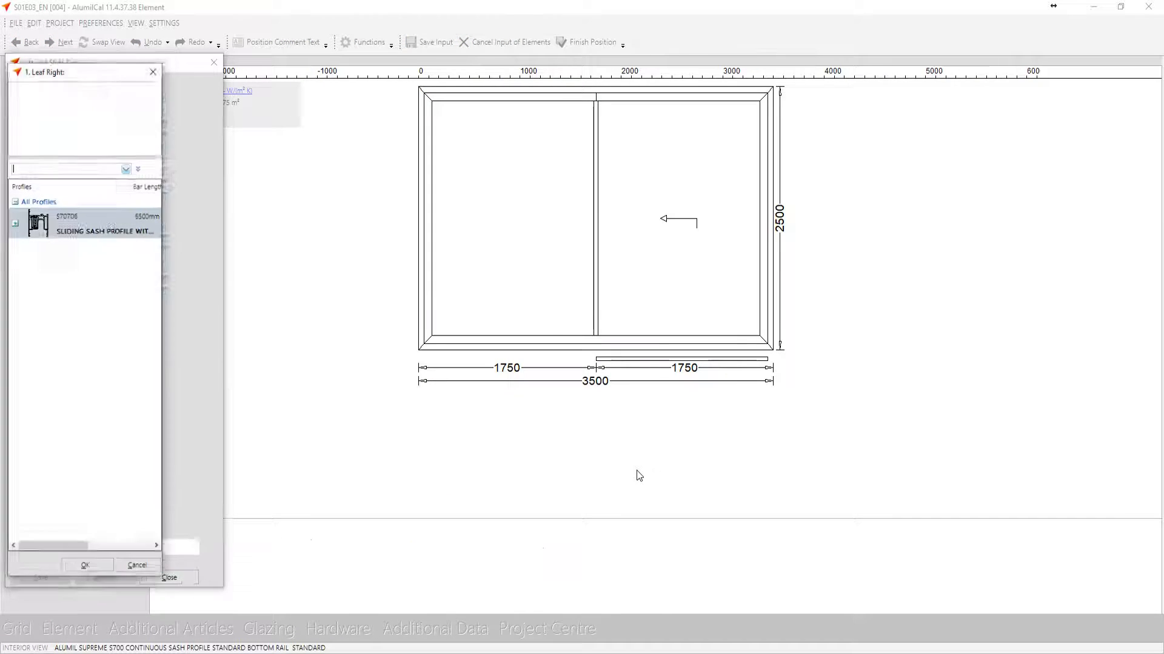
Assign sliding sash profile S70706 to the right side of leaf 1 and save the door insertion
double_click(81, 229)
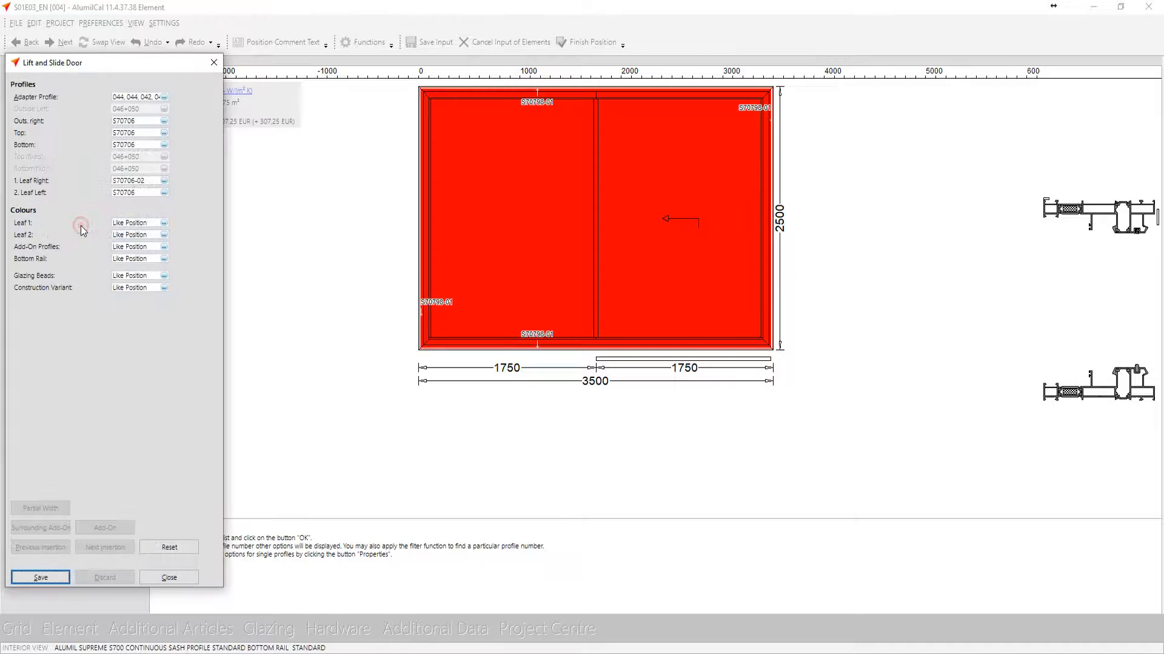
left_click(49, 572)
left_click(182, 580)
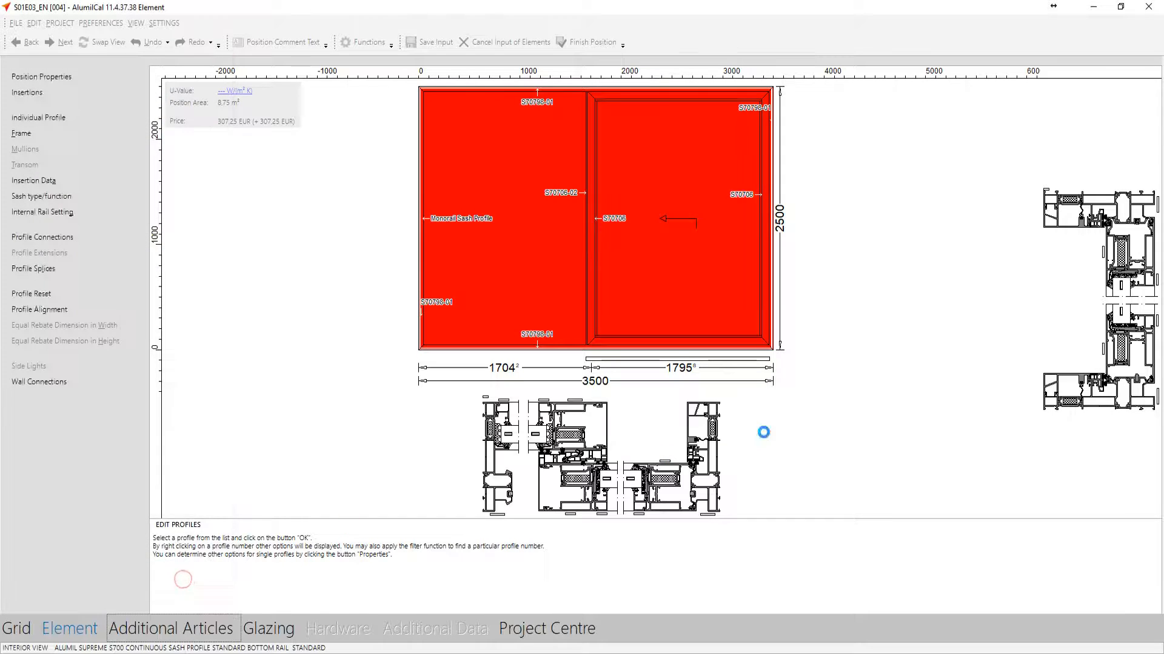
Glaze both fields with the 6+8mm insulating glass unit 6mm Fume - 44.1 Triplex Low-E (2S), filling thickness 30
left_click(270, 629)
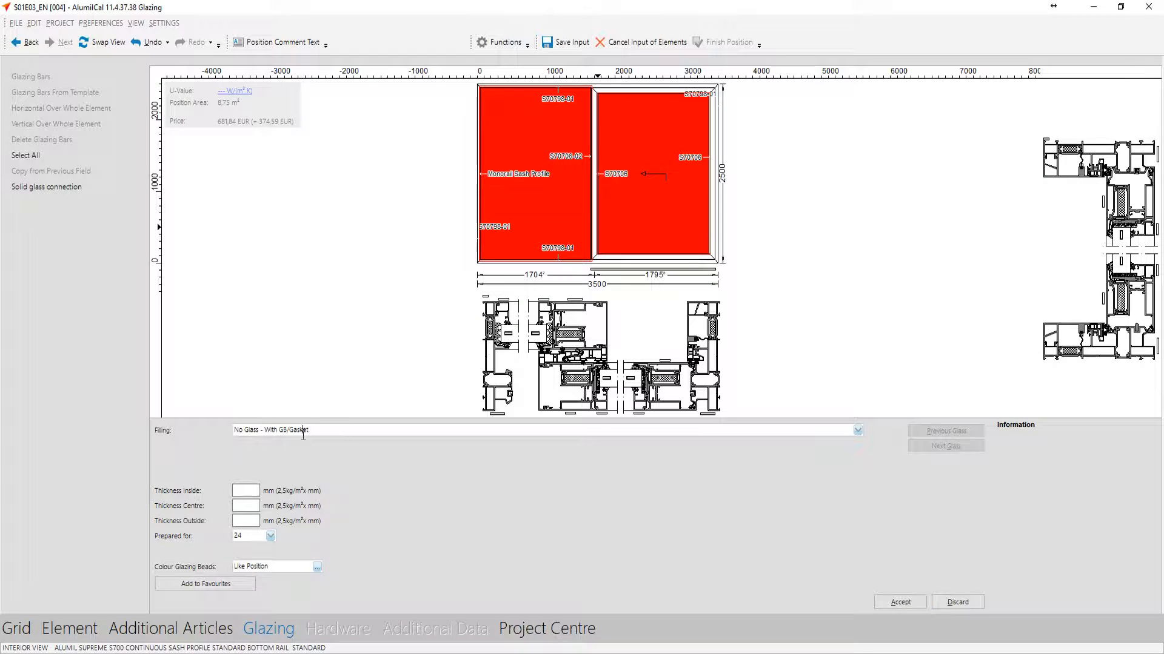
left_click(303, 432)
left_click(261, 464)
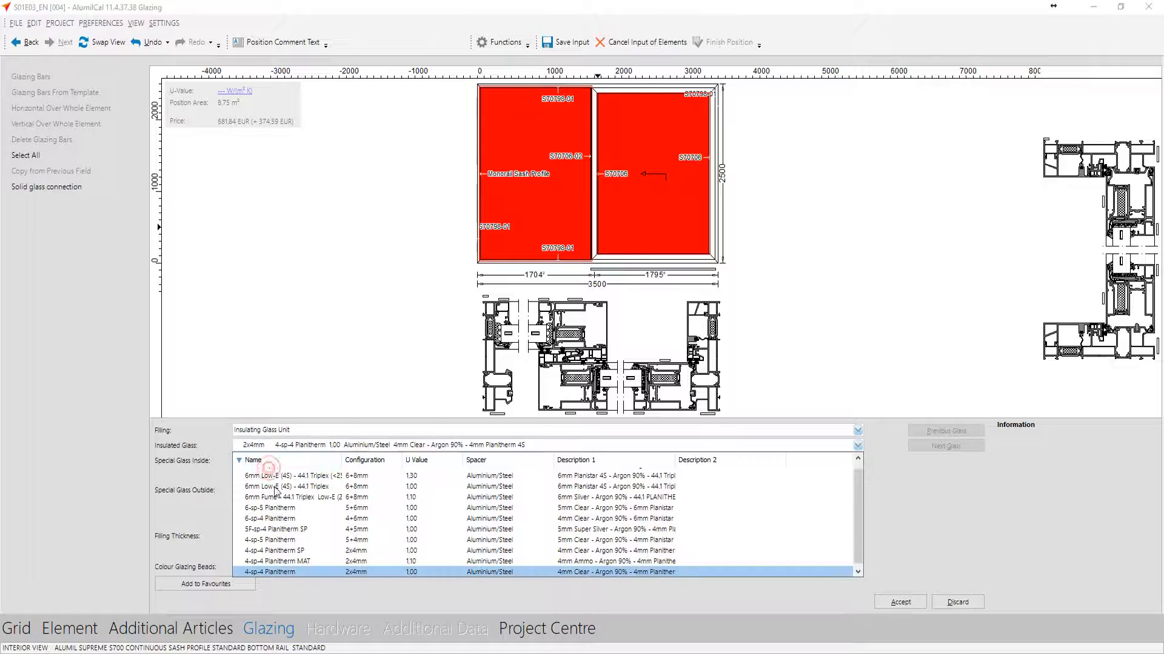
left_click(309, 505)
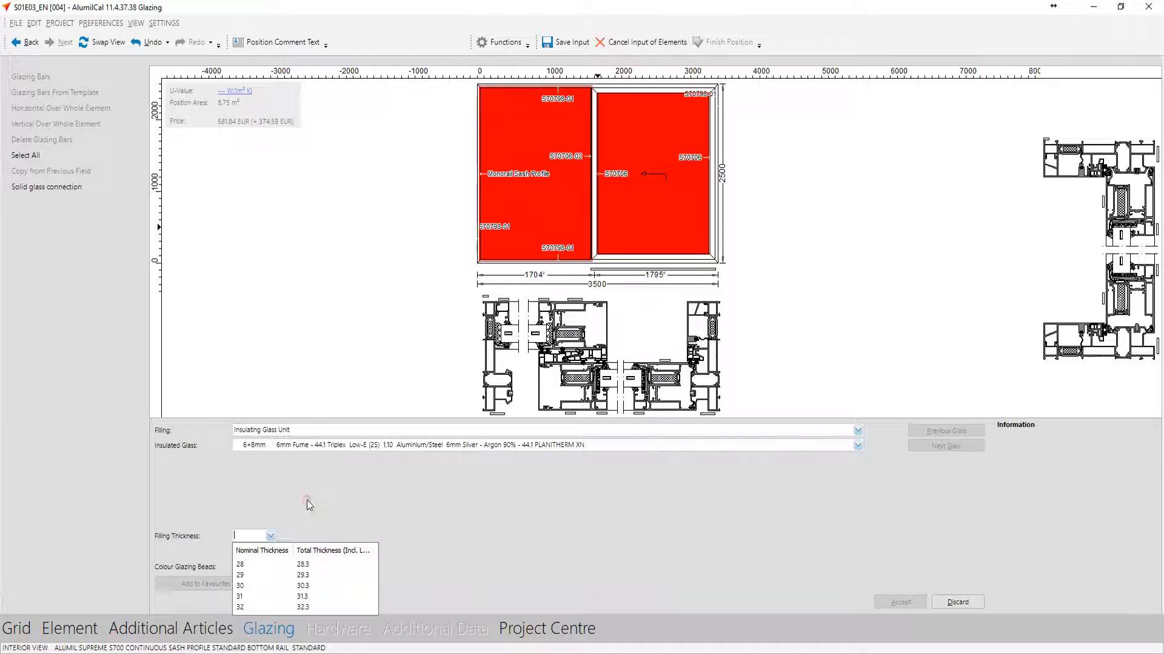
left_click(247, 585)
left_click(901, 603)
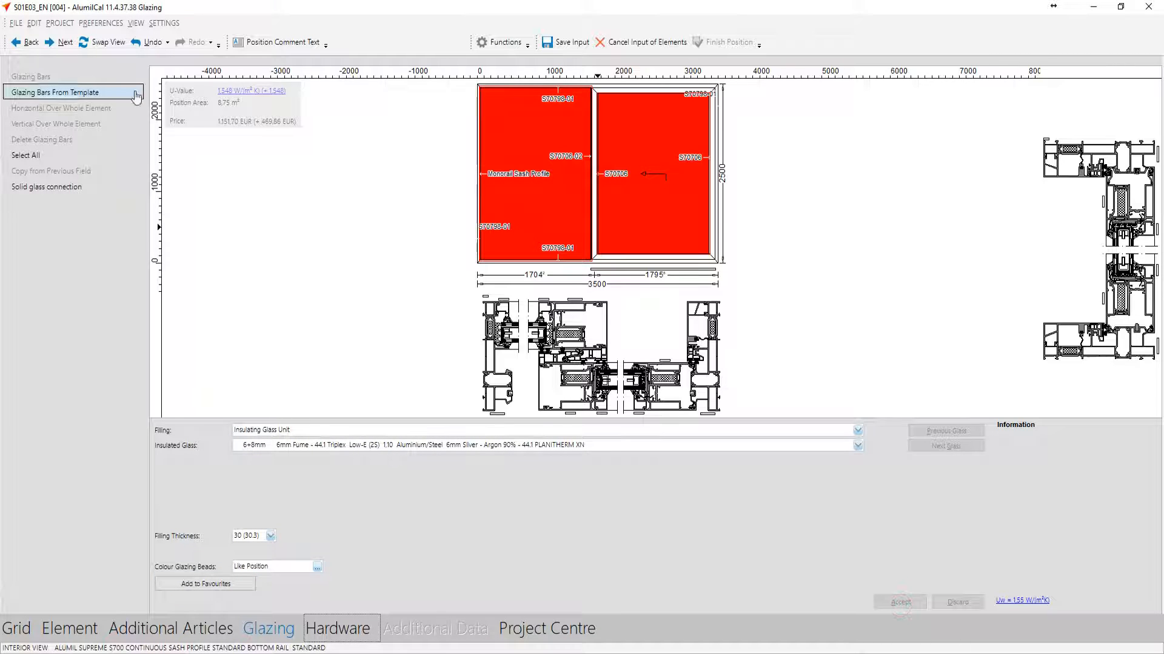
Choose no strike plate for additional locking on sash 2, accept the S700 GU 934 hardware and finish position 004
left_click(64, 43)
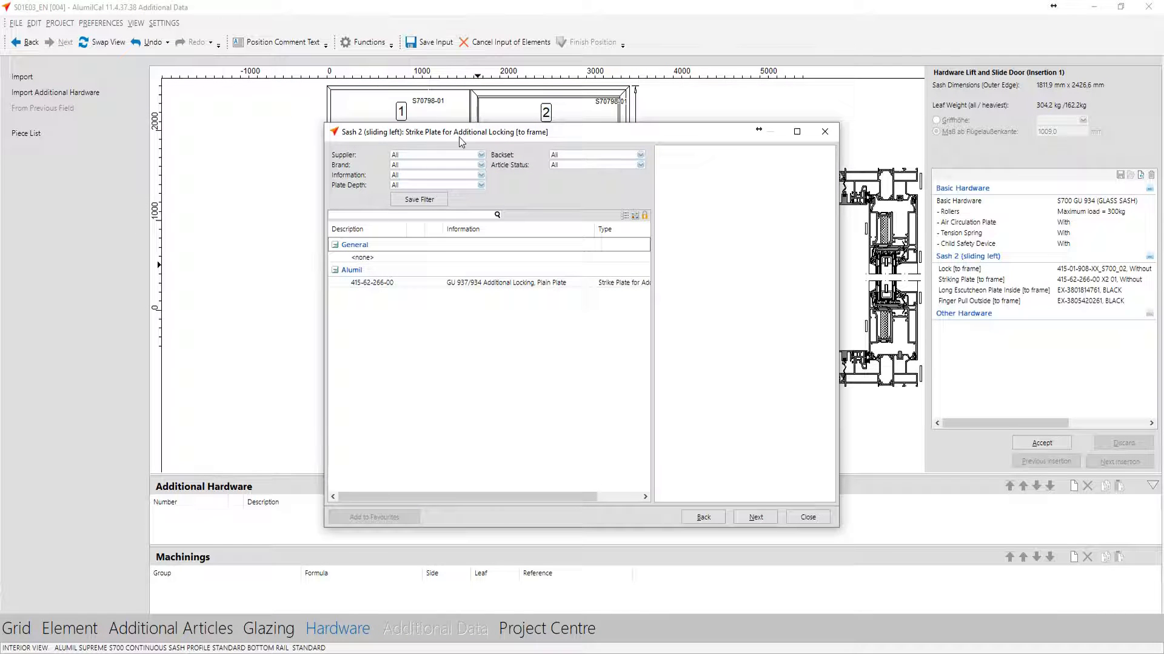
double_click(390, 259)
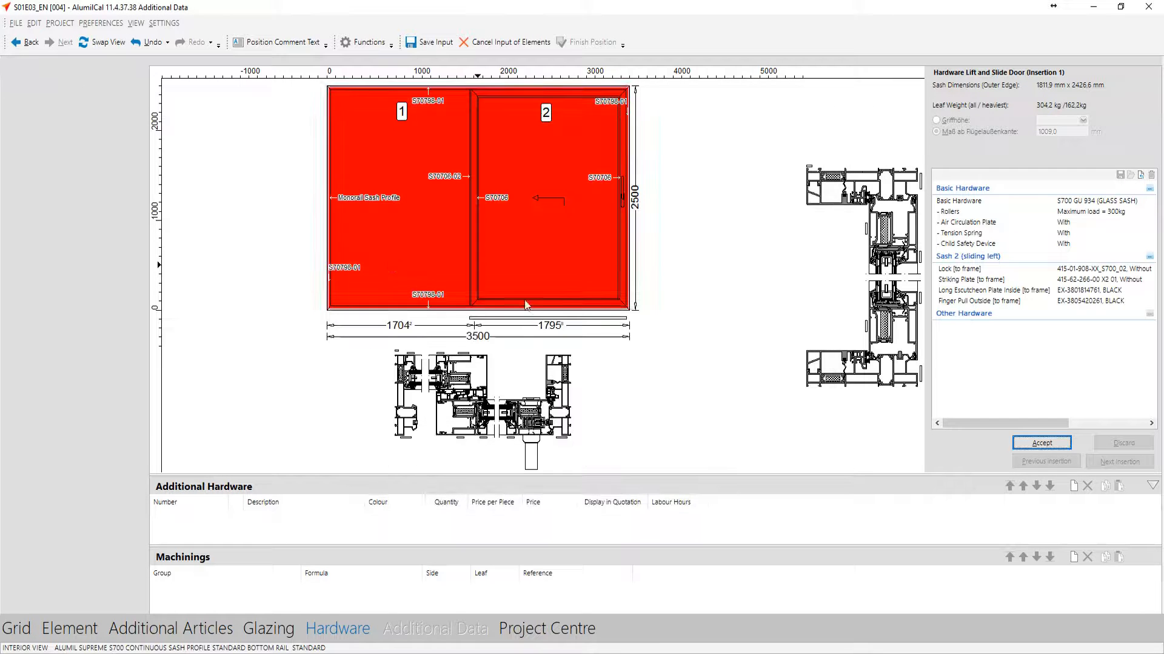
left_click(1041, 443)
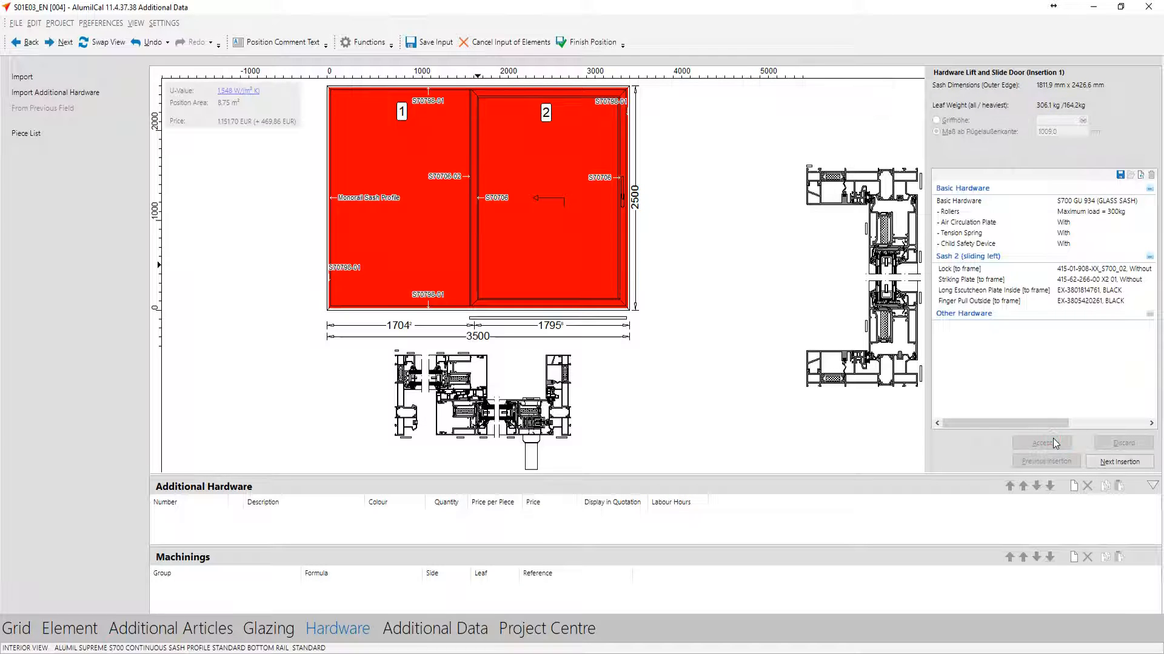
left_click(583, 45)
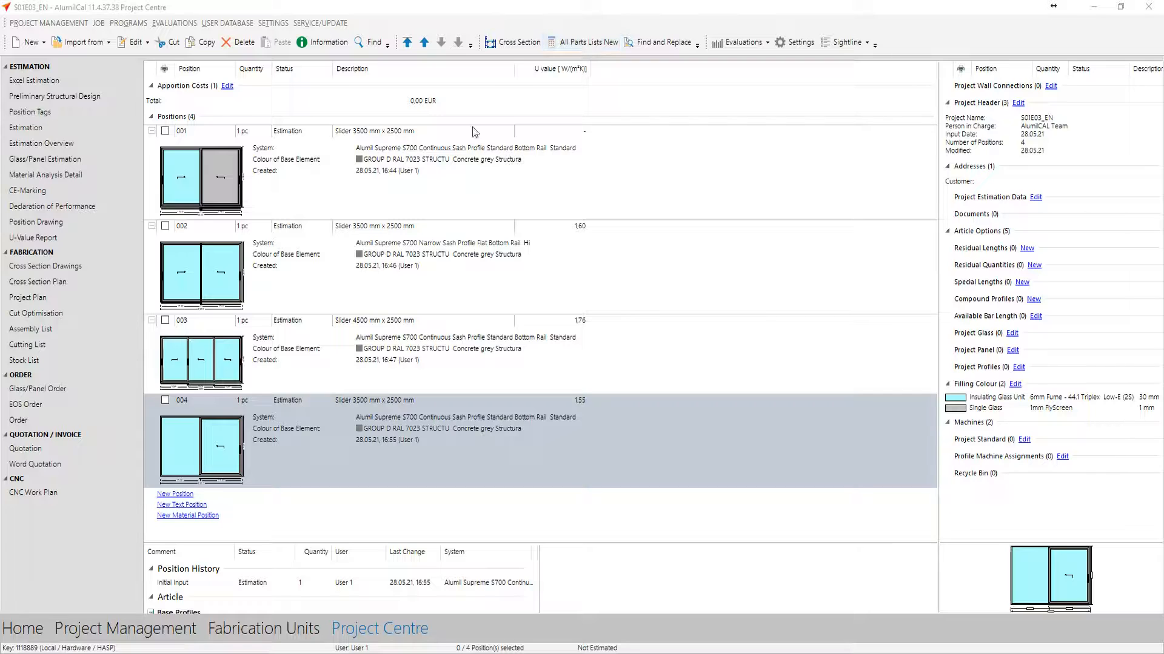
Create position 005 in system Alumil Supreme S700 with Narrow Sash Profile, Flat Bottom Rail and system preference ALUMIL STD
left_click(176, 494)
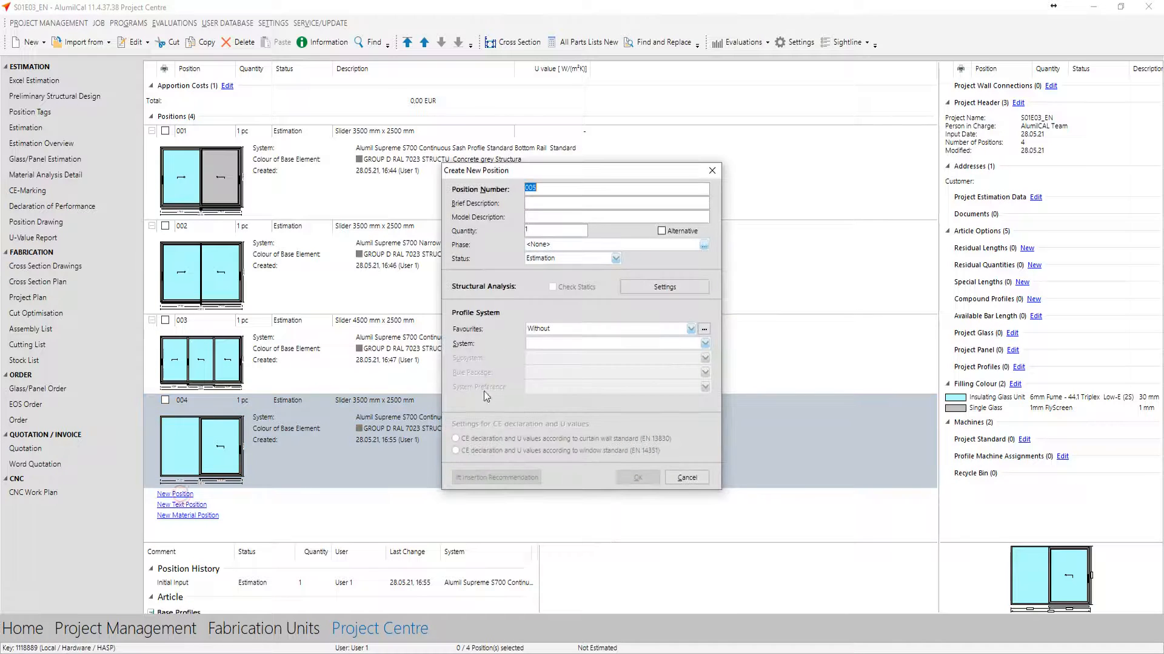
left_click(618, 344)
type("s700")
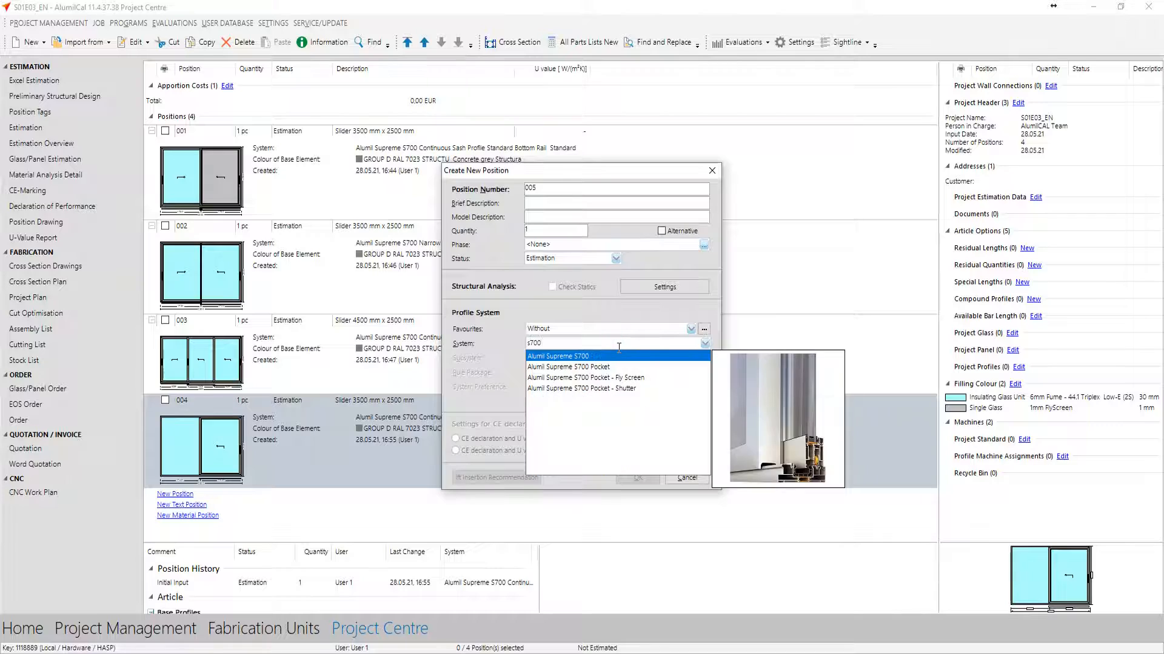
key("Return")
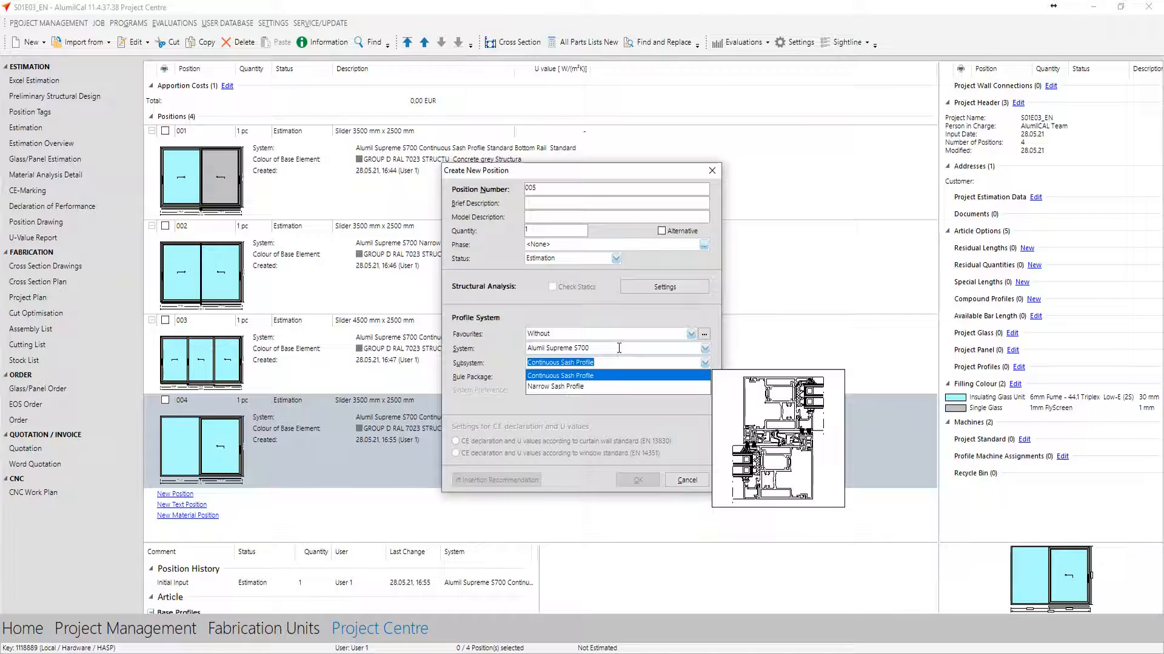
key("Down")
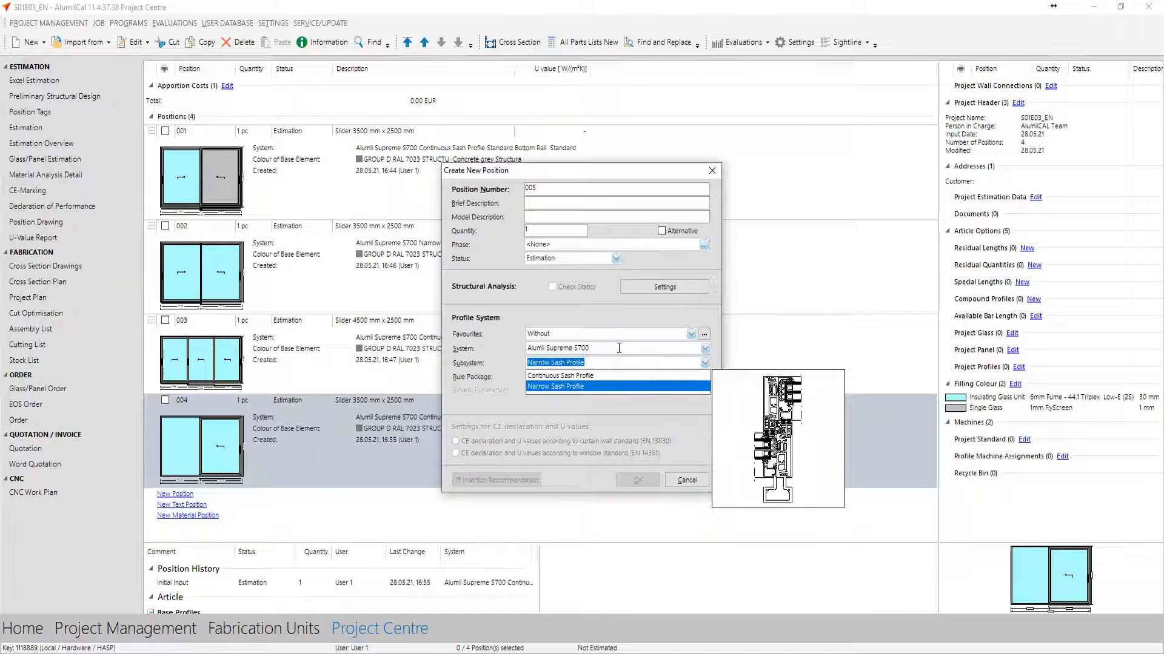
key("Return")
key("Down")
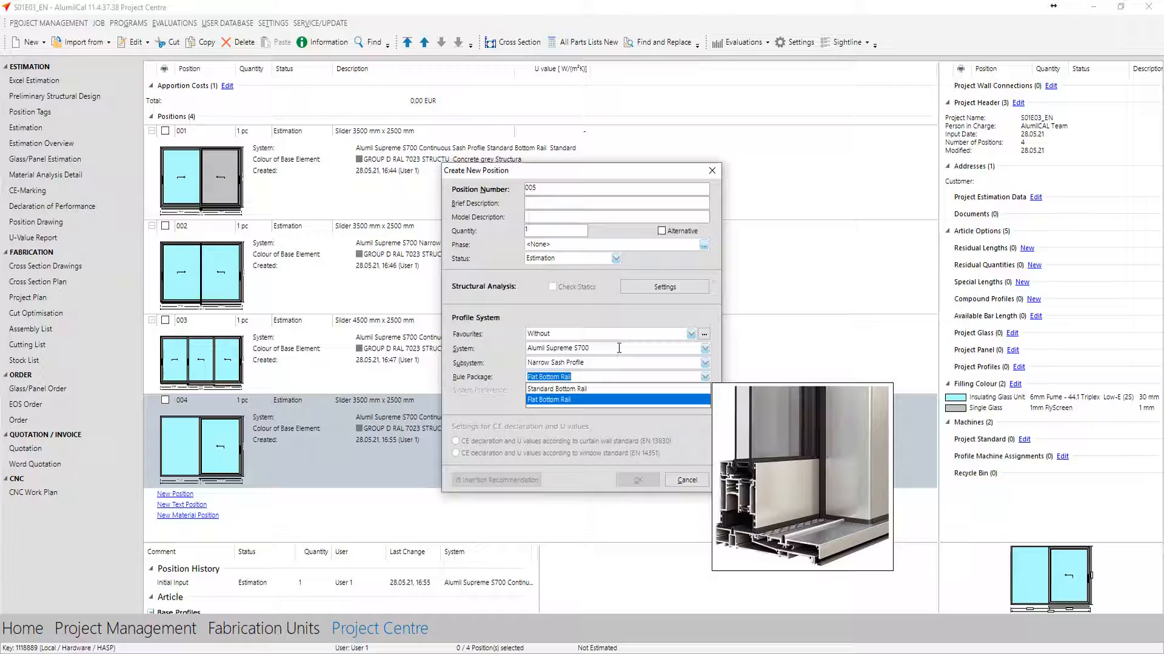
key("Return")
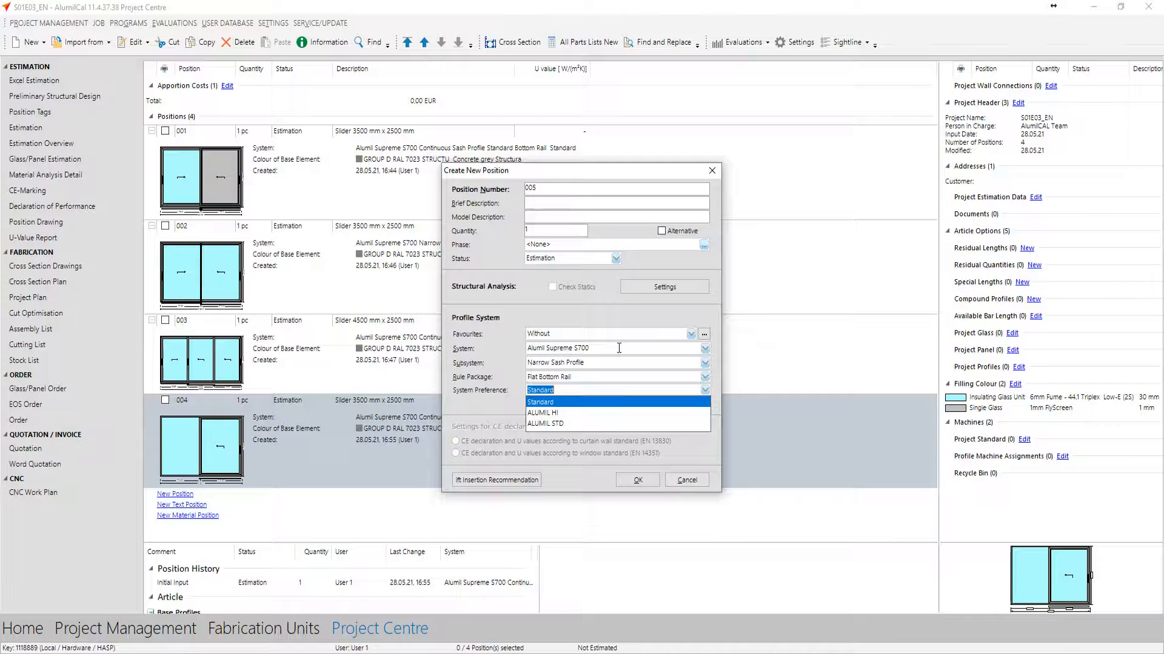
key("Down")
key("Down")
key("Return")
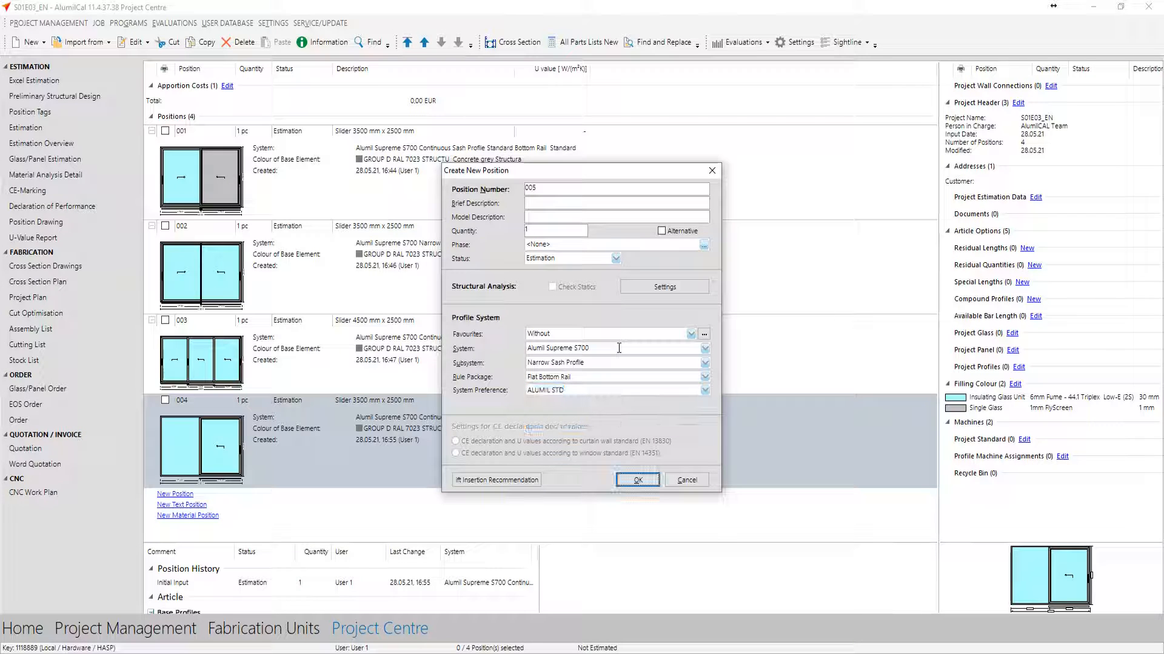
key("Return")
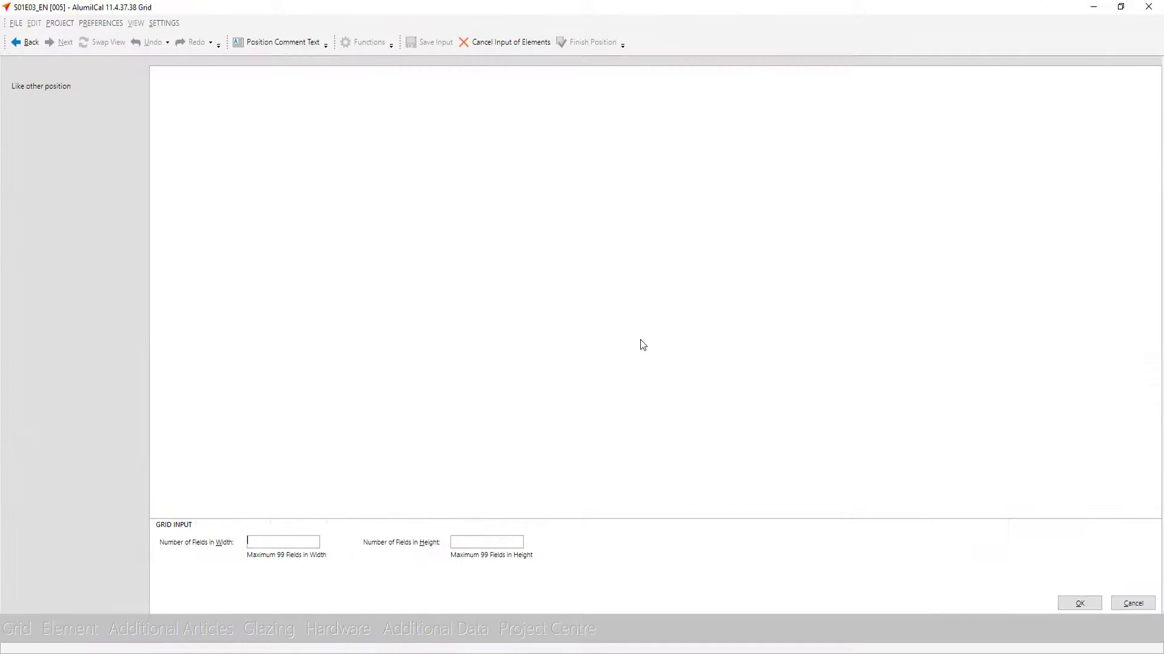
Define the position 005 grid as a single field 3500 mm wide and 2500 mm high
left_click(1079, 604)
type("3500")
key("Return")
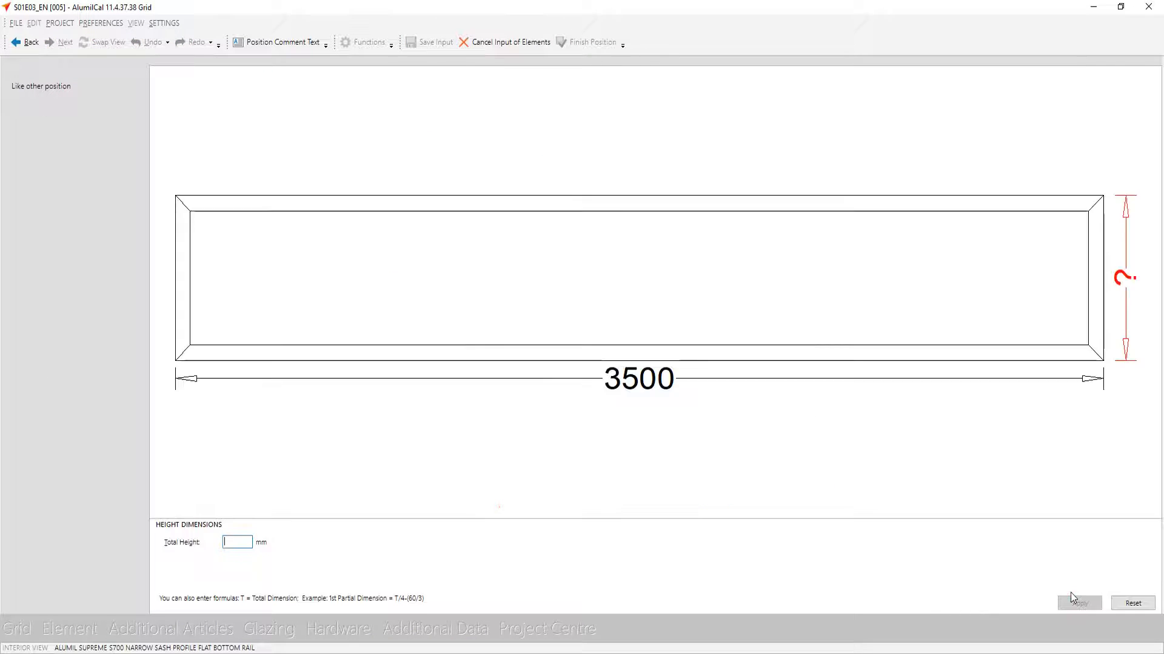
type("2500")
key("Return")
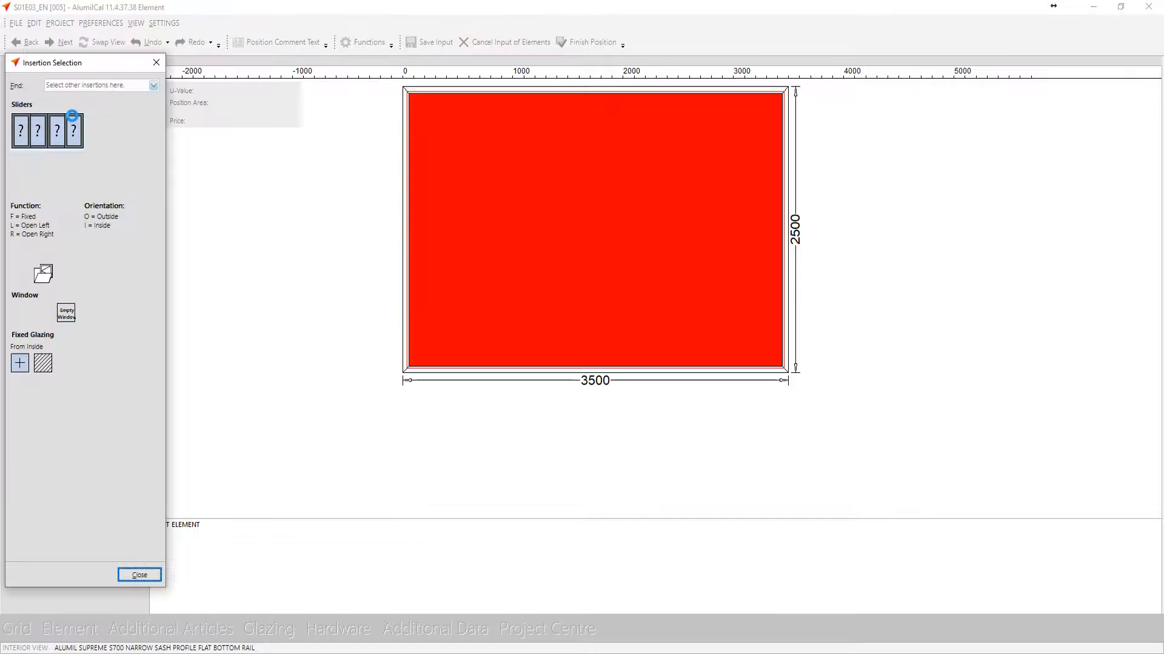
Insert a 2-leaf, 2-track lift and slide door with leaf 2 sliding left on outside track 2 and Glazing in Frame Inside for fixed leaf 1
left_click(74, 121)
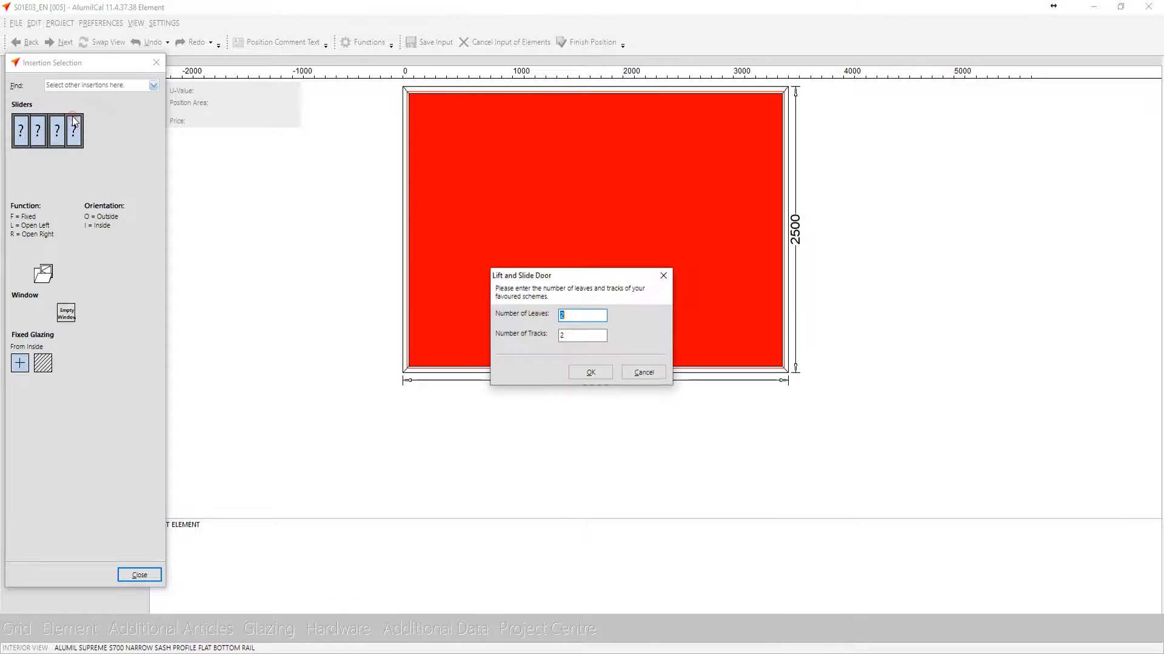
left_click(591, 373)
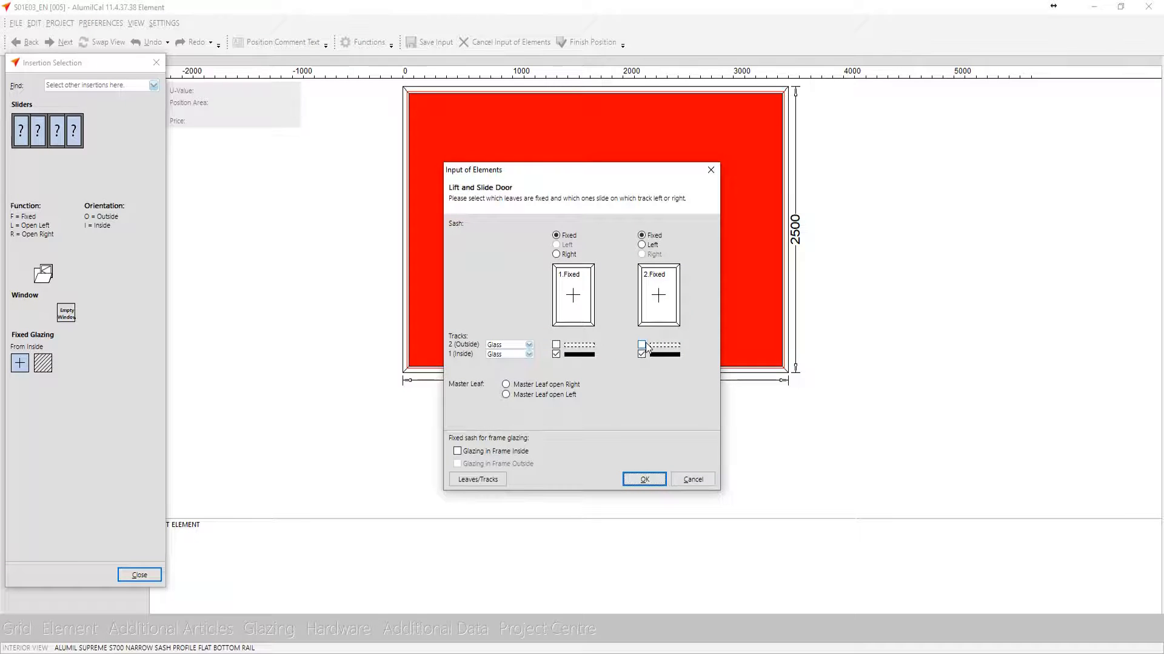
left_click(641, 344)
left_click(658, 310)
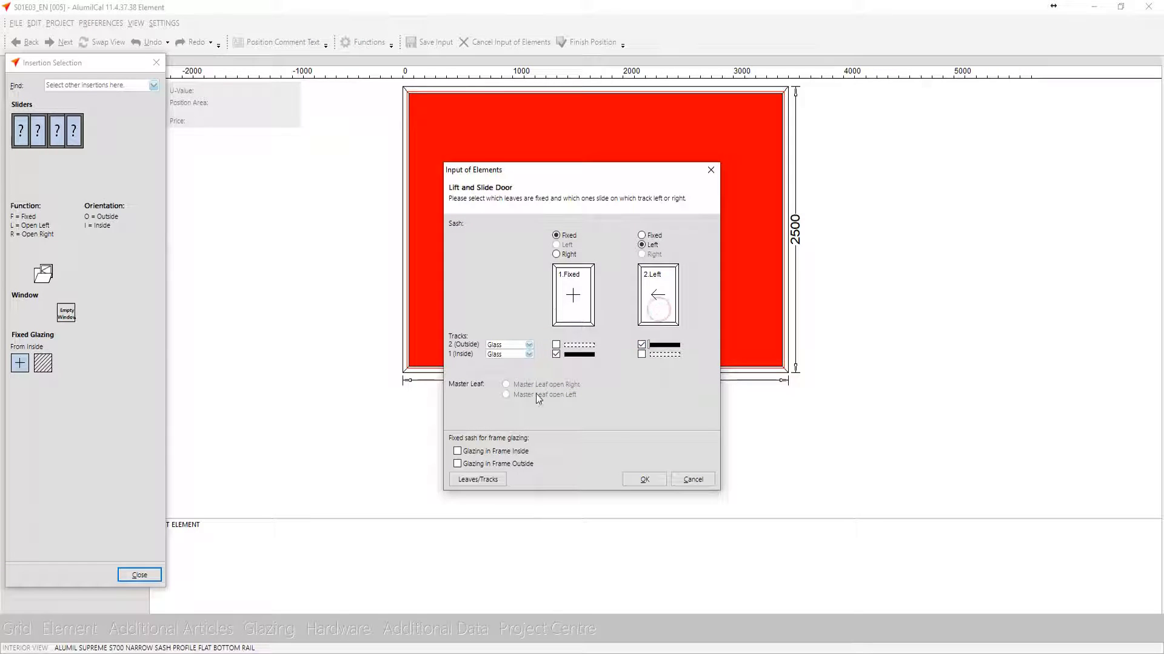
left_click(496, 453)
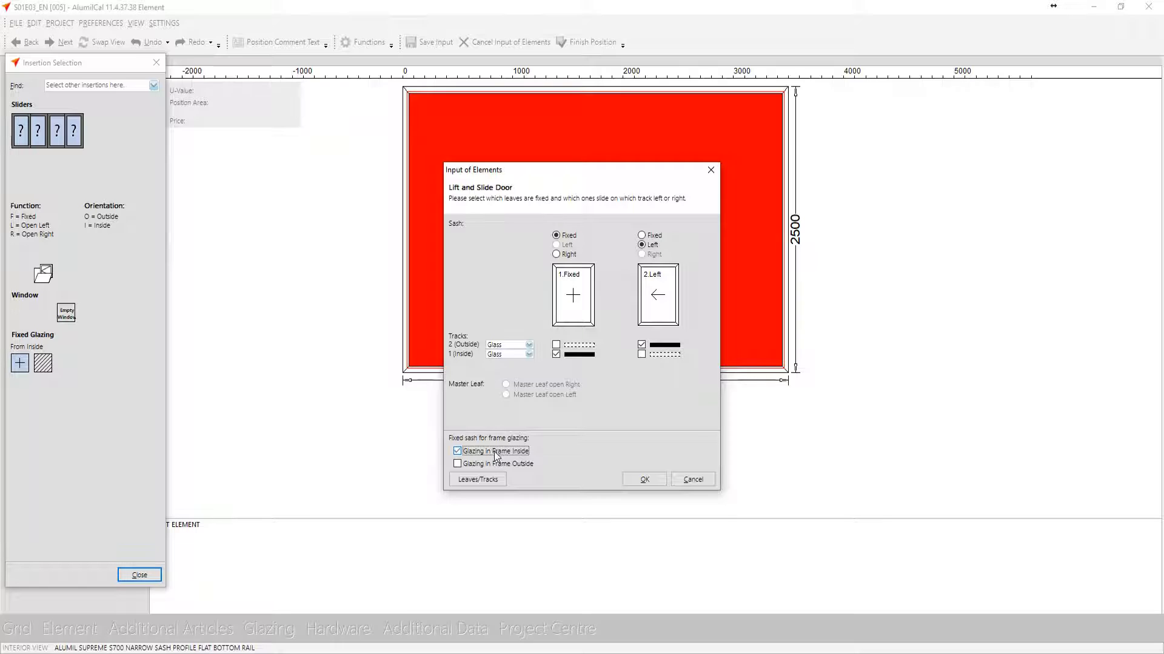
left_click(643, 481)
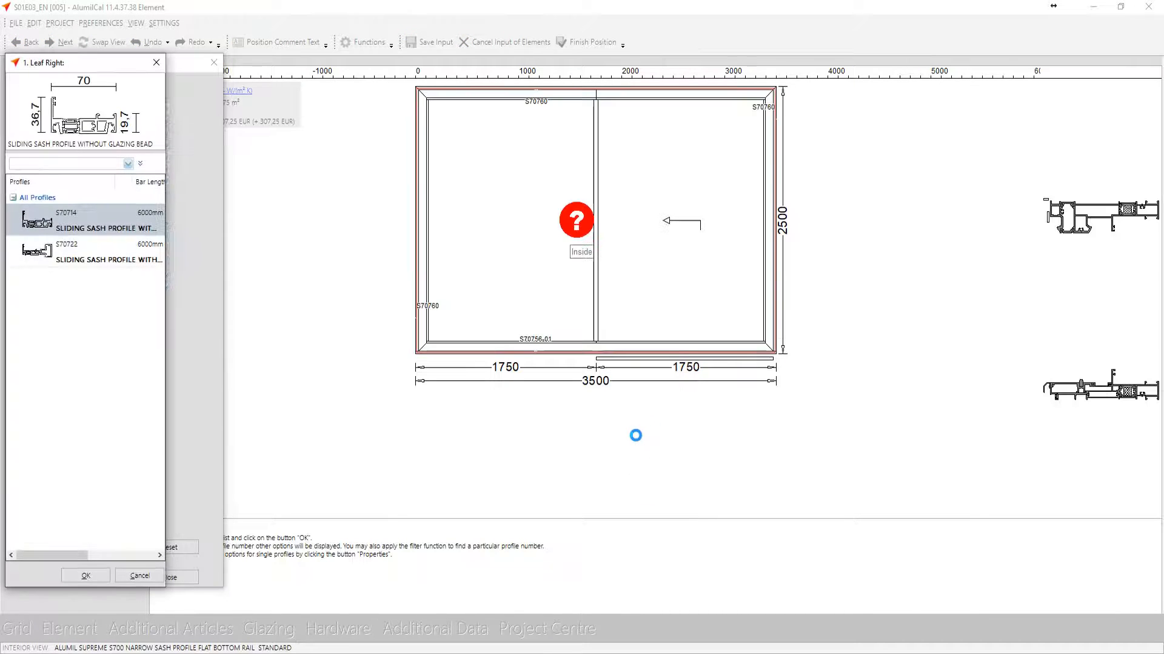
Assign sliding sash profile with handrail S70722 to the right side of leaf 1
left_click(71, 255)
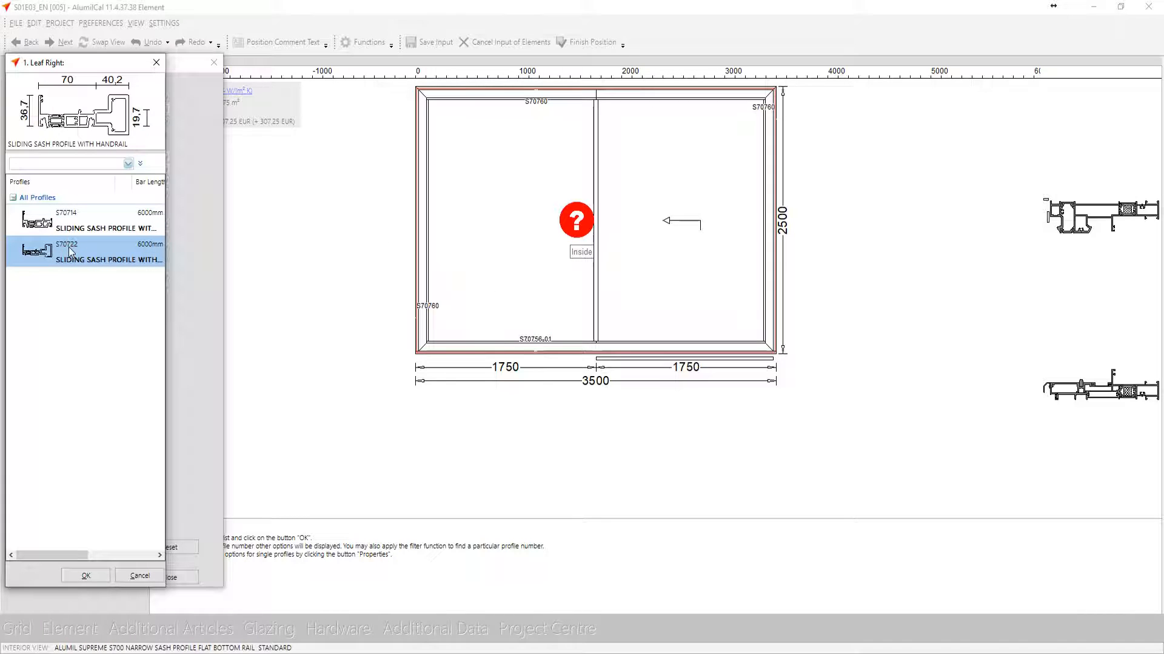
double_click(65, 254)
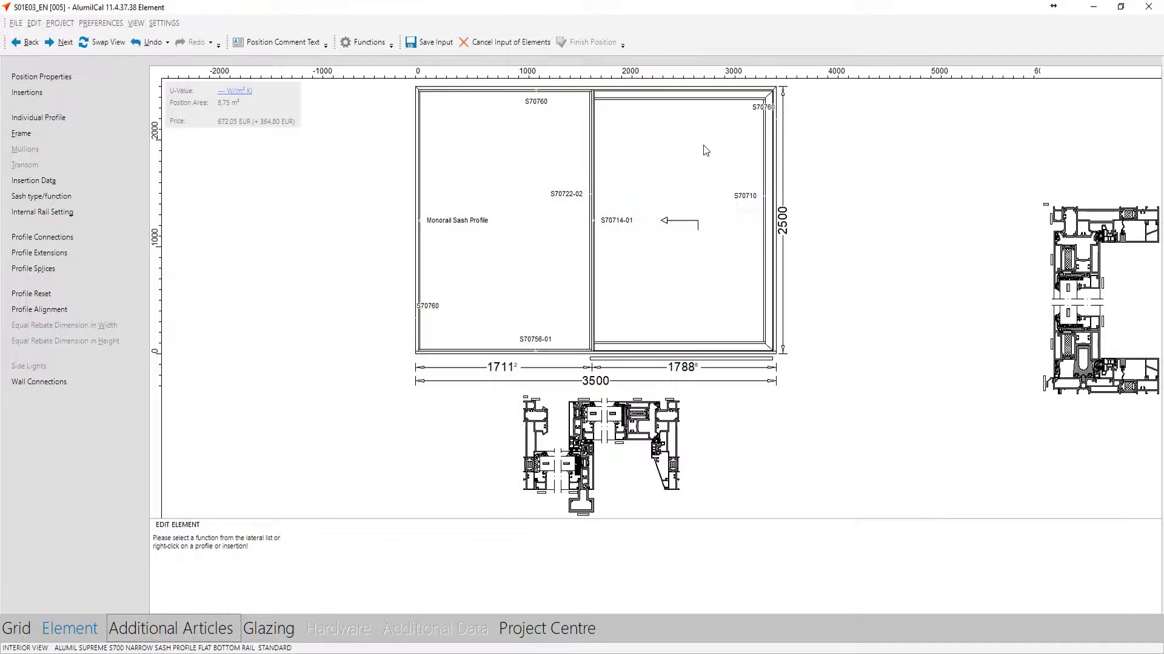
left_click(238, 636)
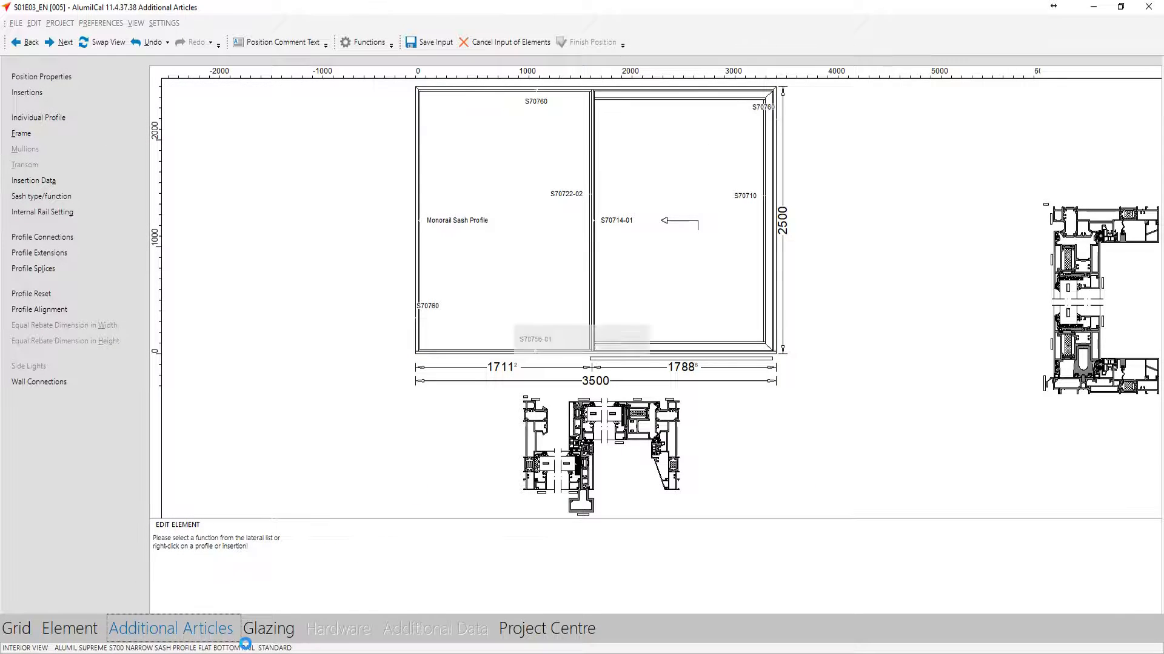
Glaze both fields of position 005 with the 6+8mm insulating glass unit 6mm Fume - 44.1 Triplex Low-E (2S), filling thickness 30
left_click(254, 635)
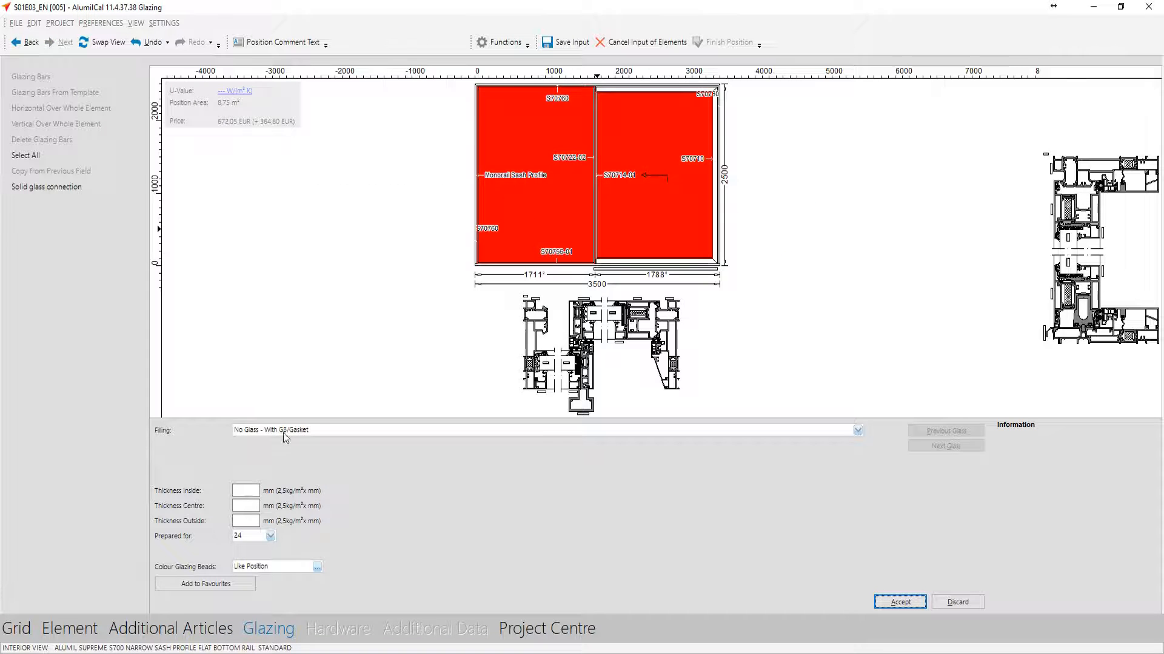
left_click(284, 432)
left_click(262, 465)
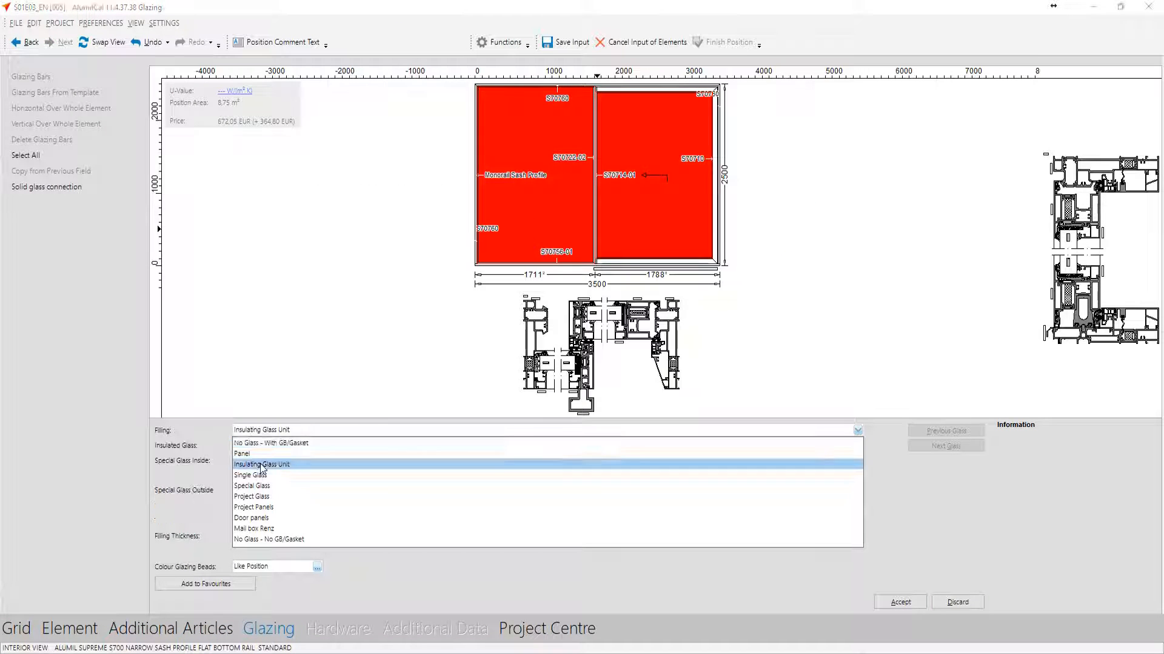
left_click(298, 549)
left_click(273, 536)
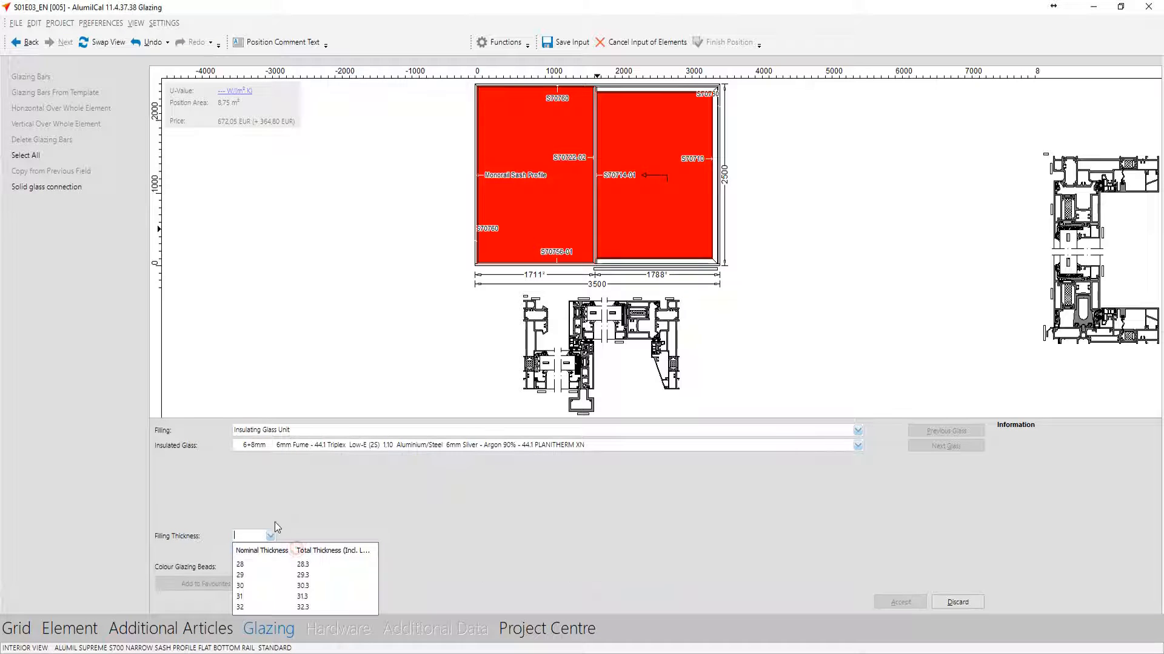
left_click(261, 591)
left_click(900, 601)
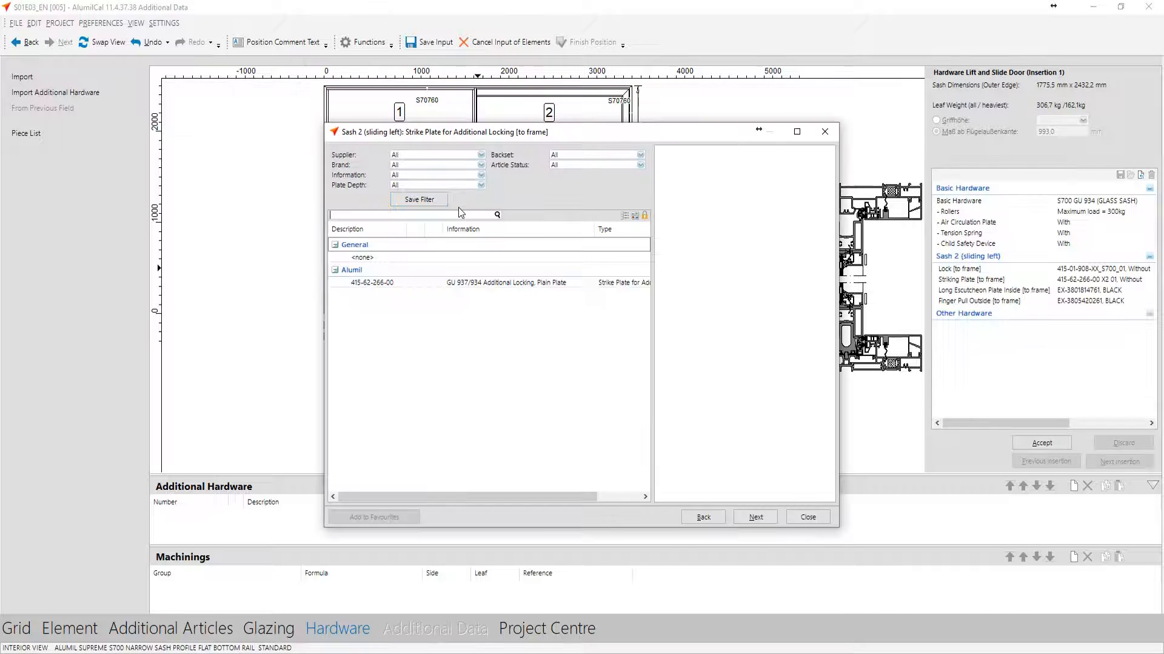
Select <none> as sash 2's additional locking strike plate, accept the door hardware and finish position 005
double_click(379, 259)
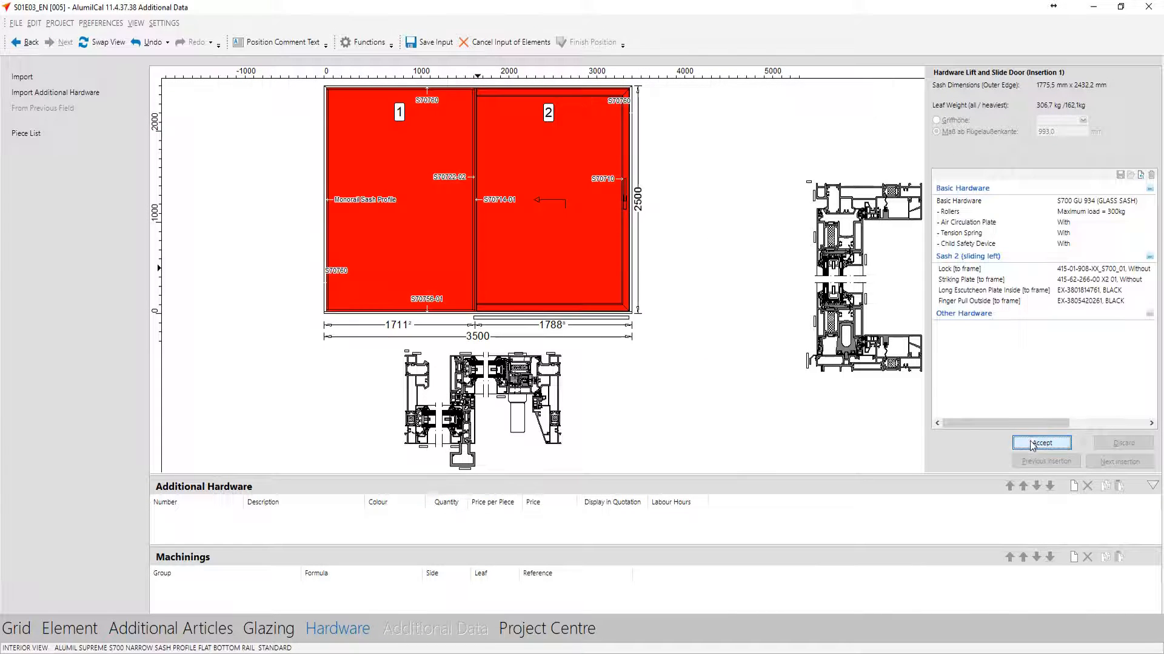
left_click(1042, 443)
left_click(580, 44)
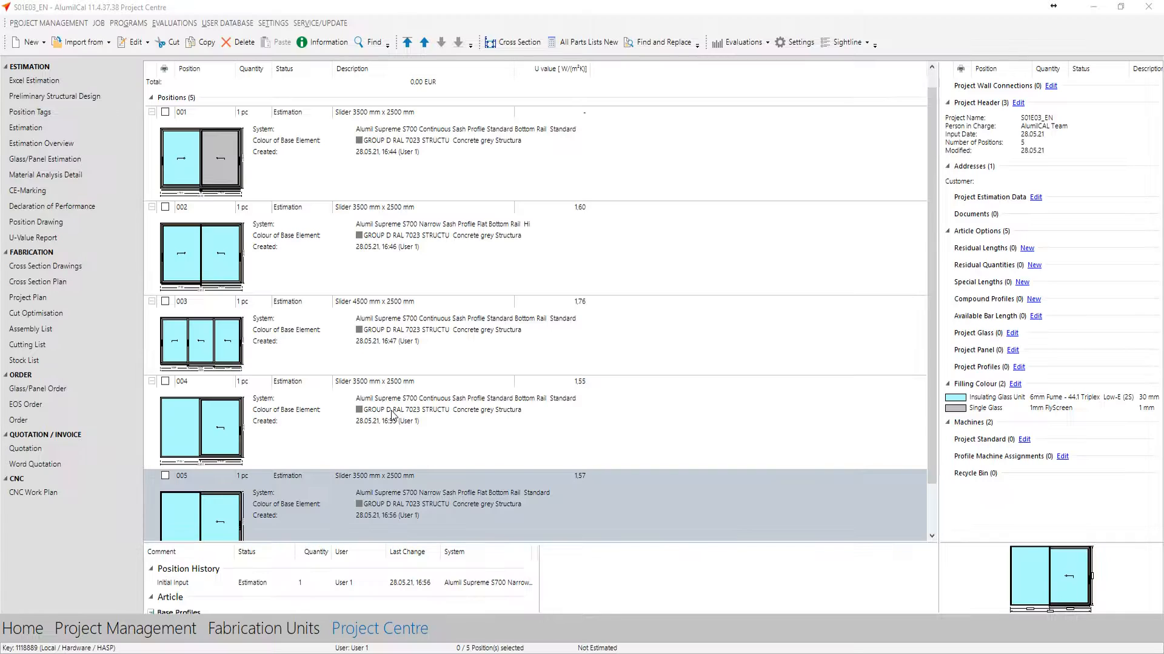
Review positions 004 and 005 in the project's position list
left_click(392, 414)
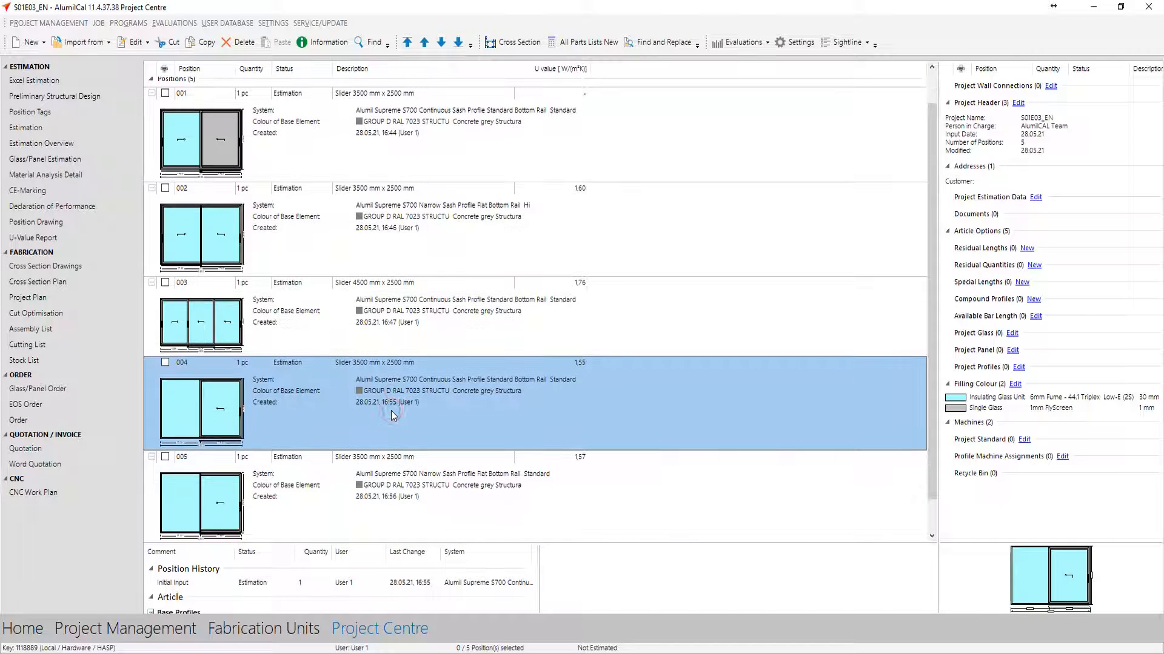
left_click(289, 501)
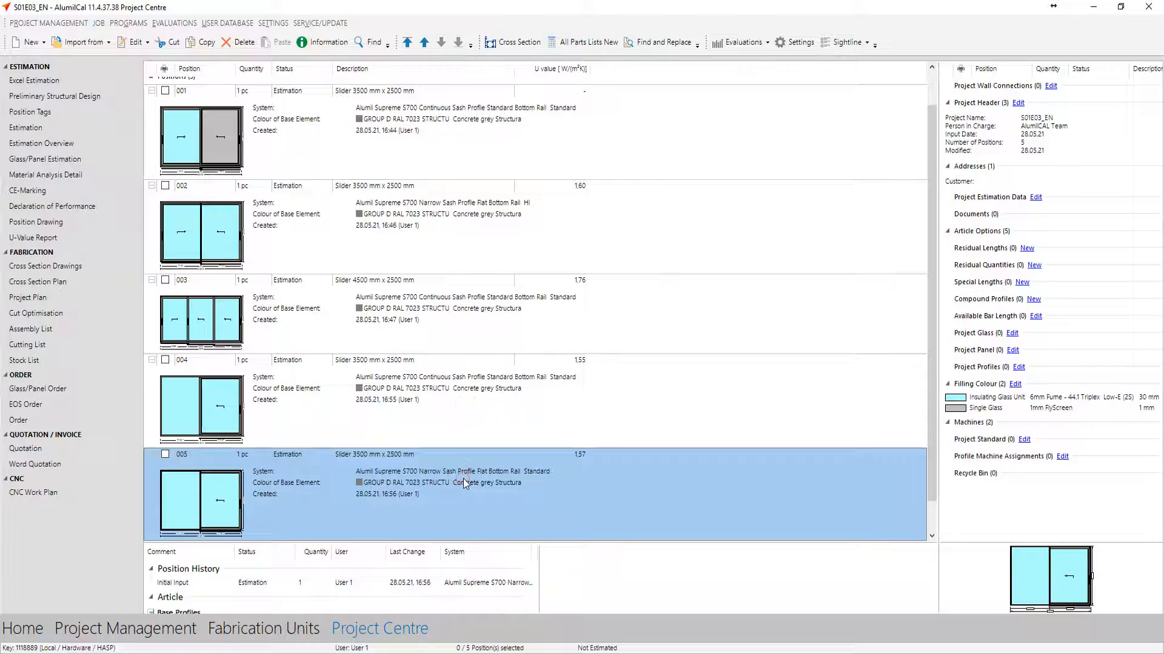
scroll(463, 478, "down", 1)
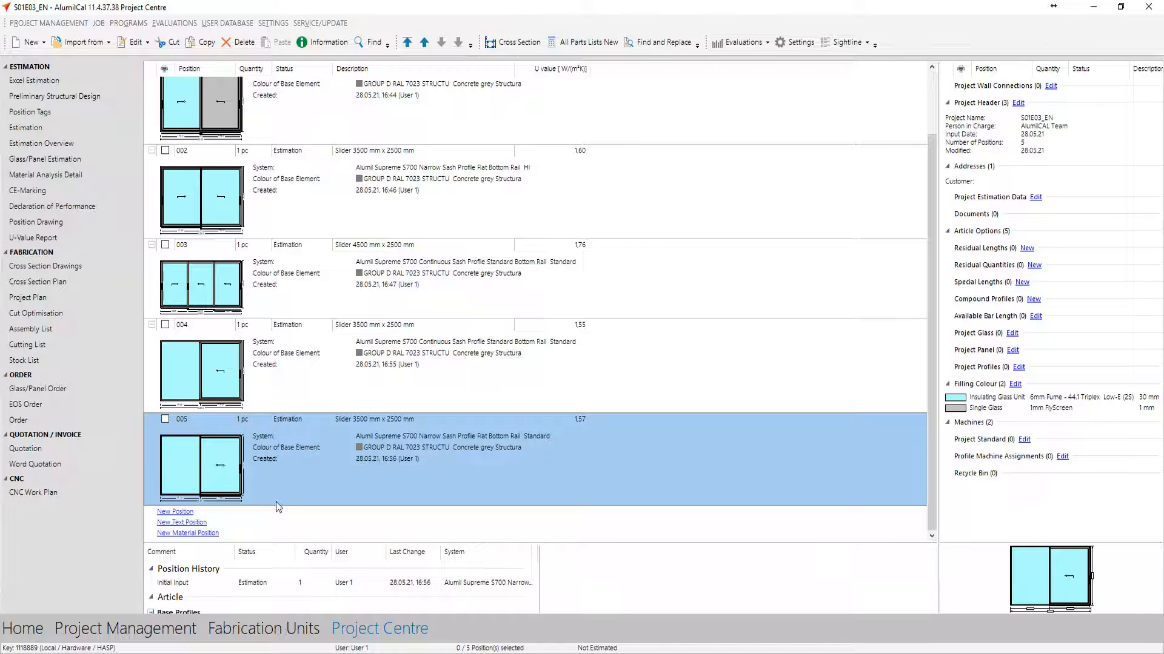
Create position 006 with system Alumil Supreme S700, subsystem Narrow Sash Profile and rule package Flat Bottom Rail
left_click(180, 513)
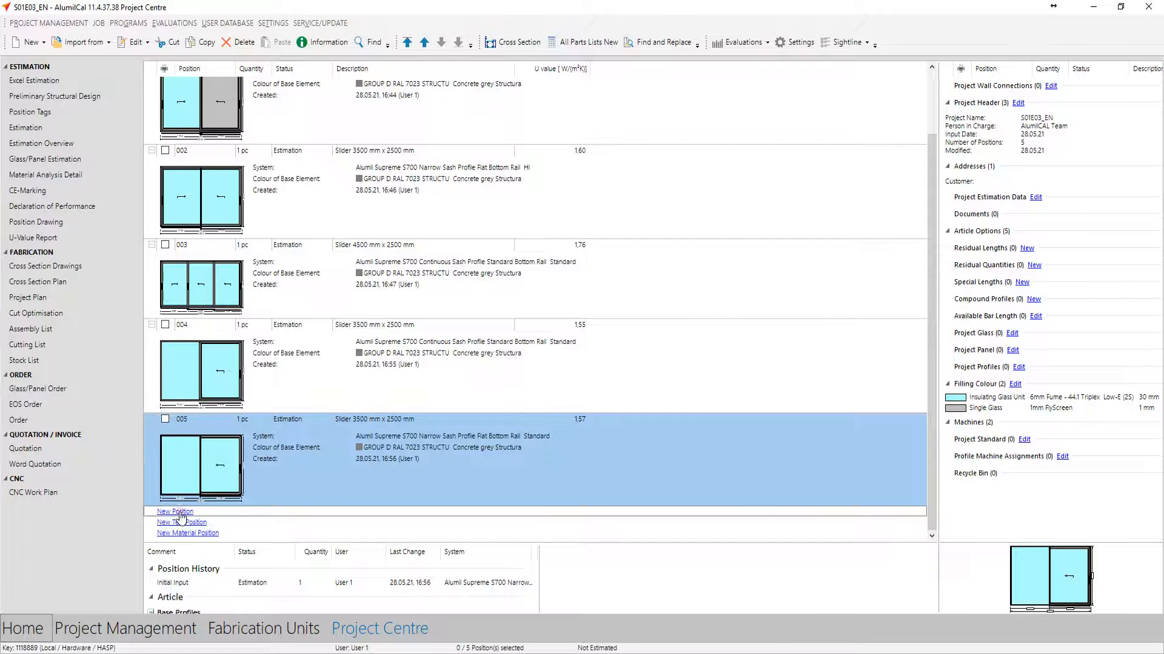
left_click(594, 343)
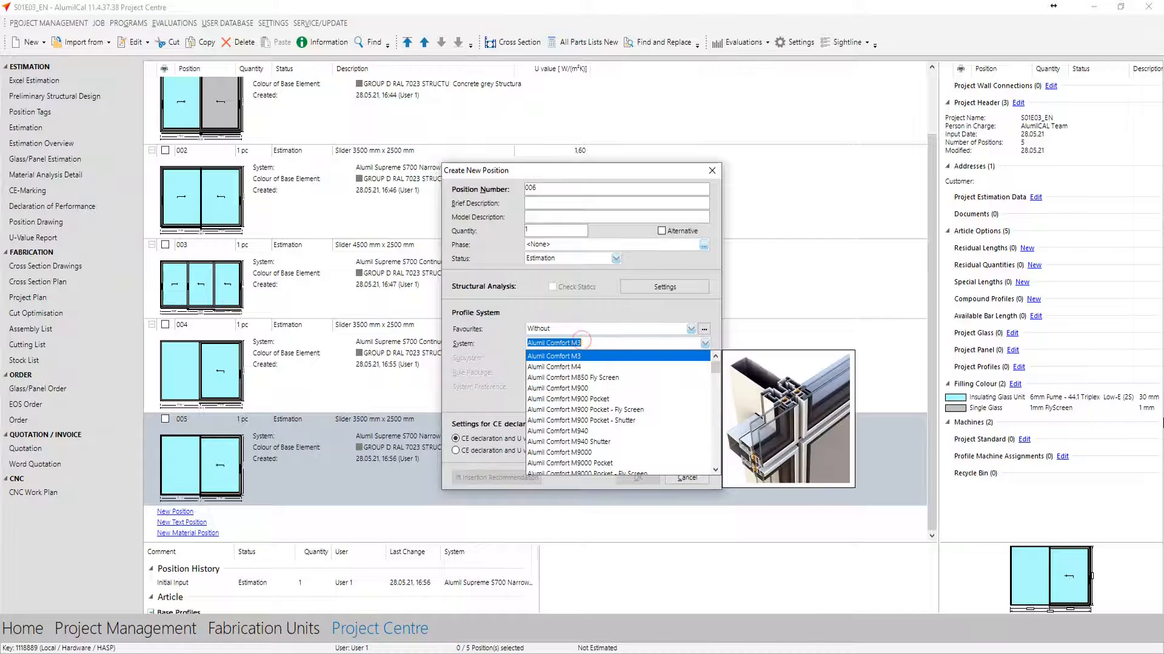
type("s700")
key("Return")
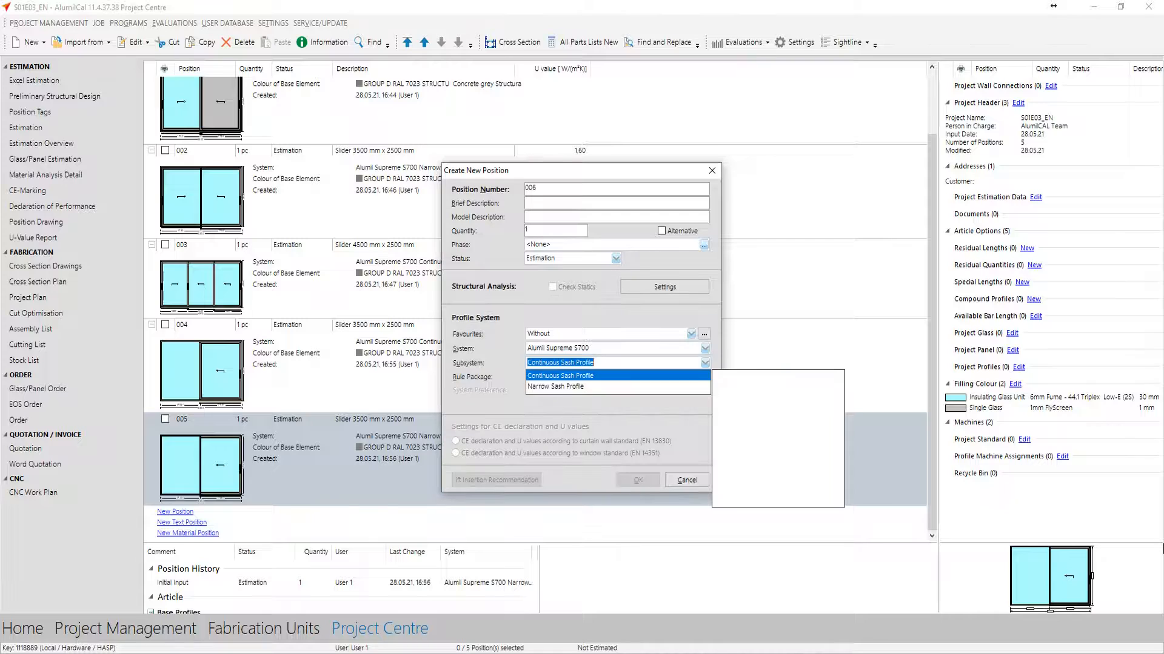
key("Down")
key("Return")
key("Down")
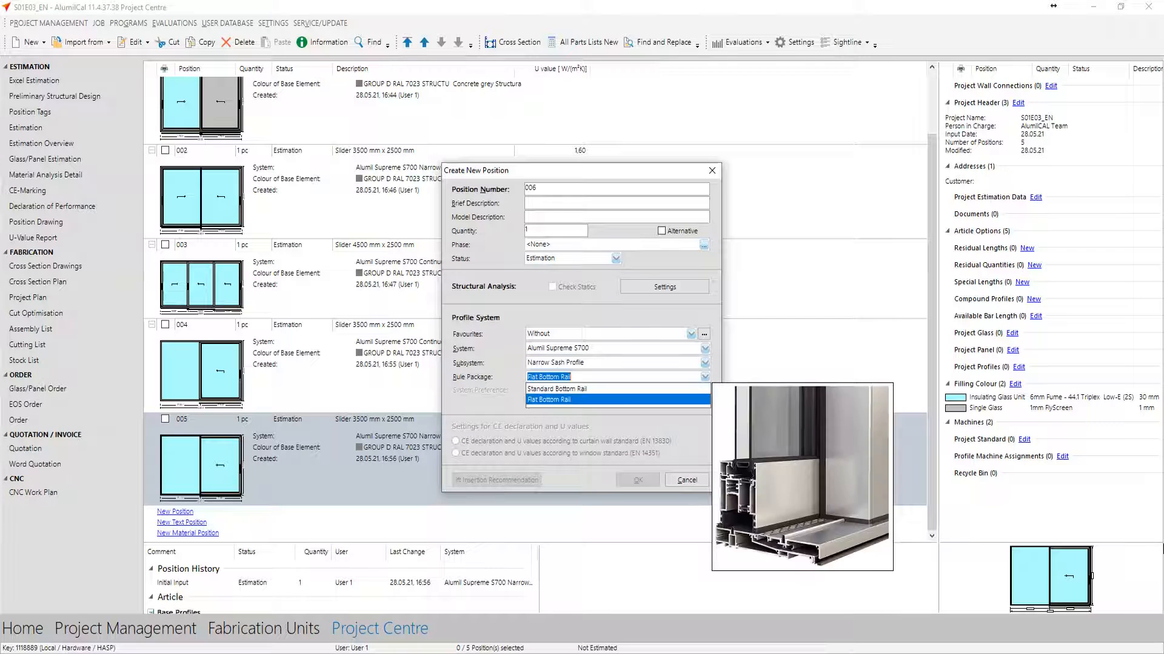
key("Return")
key("Down")
key("Down")
key("Return")
Set the grid of position 006 to a total width of 4500 mm and a total height of 2500 mm
key("Return")
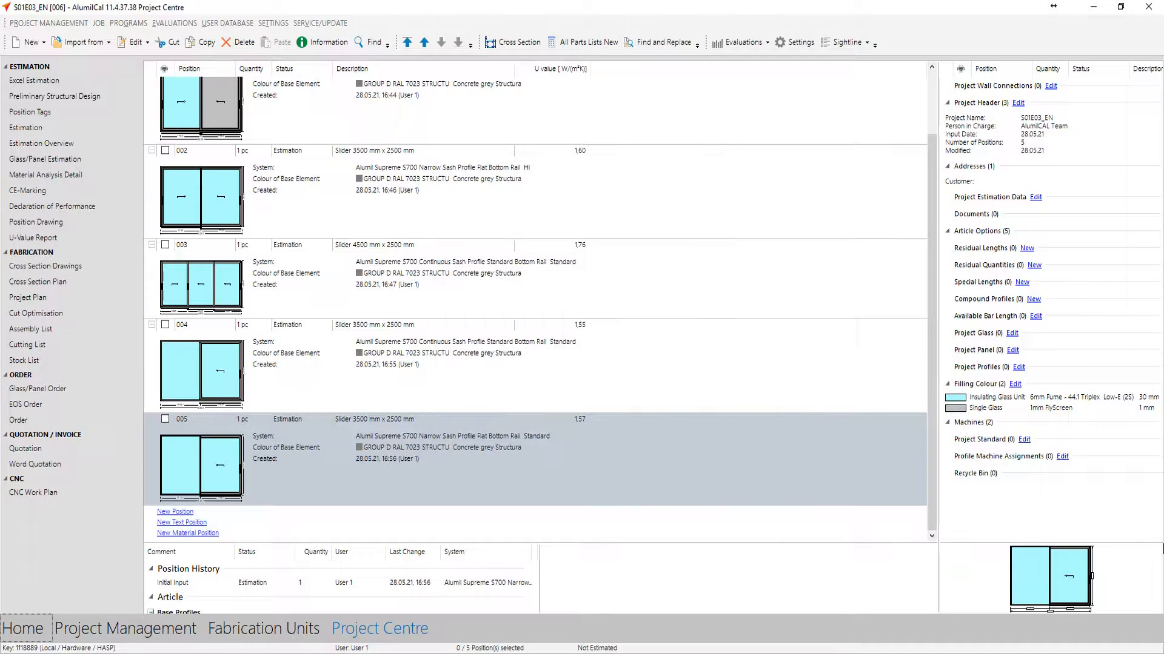
key("Return")
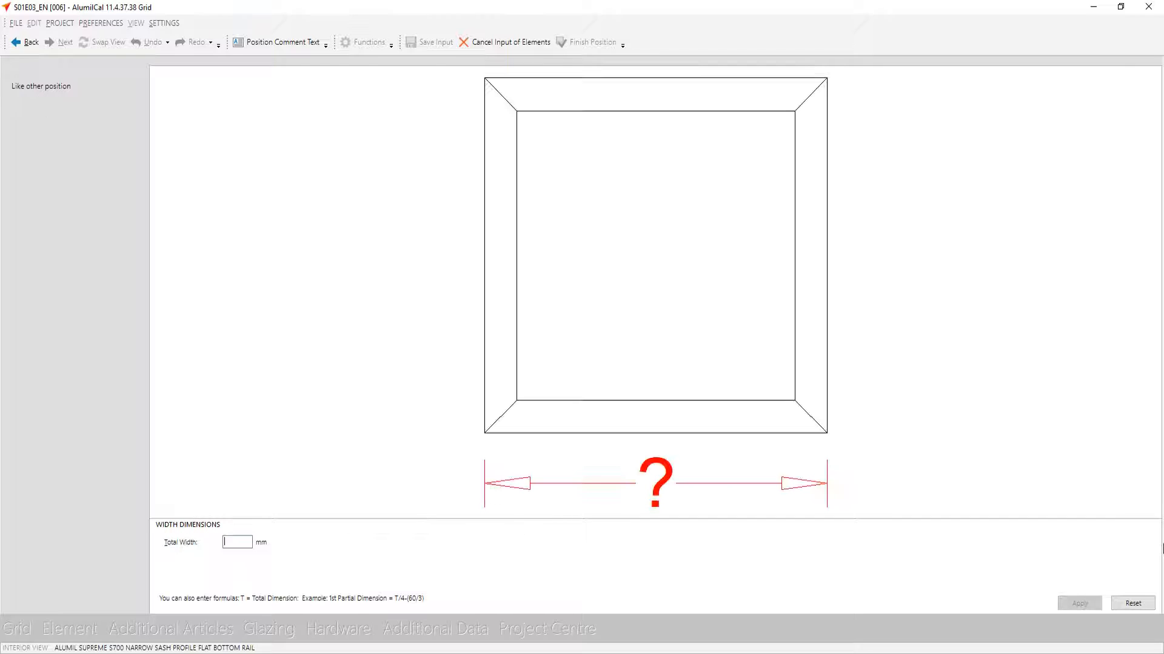
type("450")
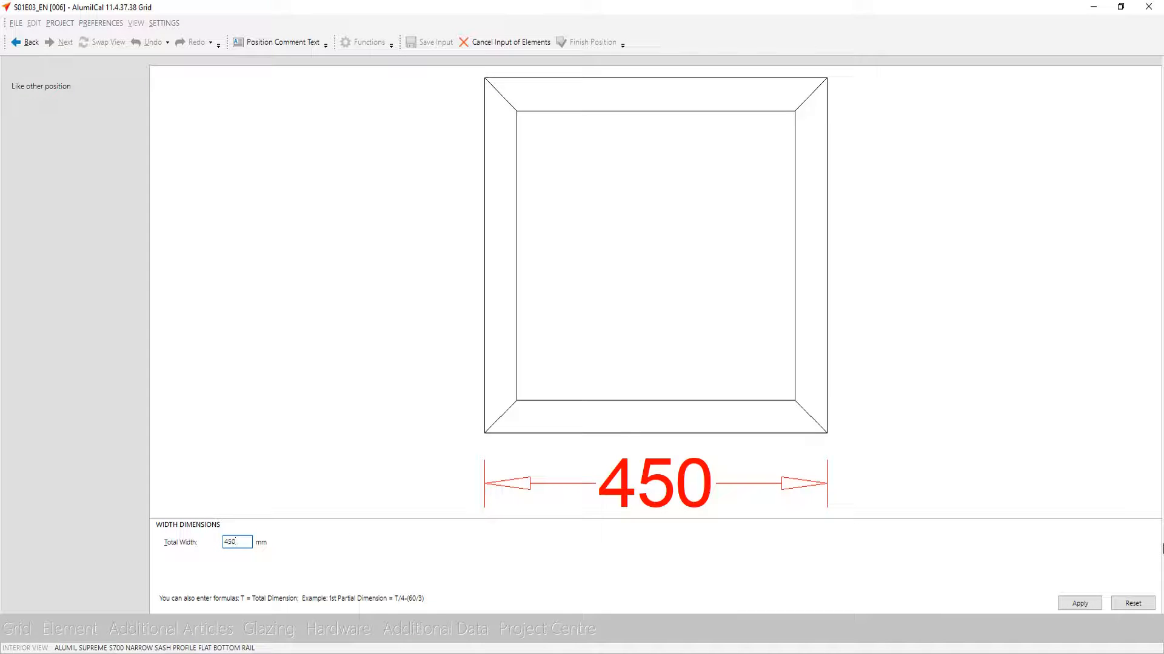
type("0")
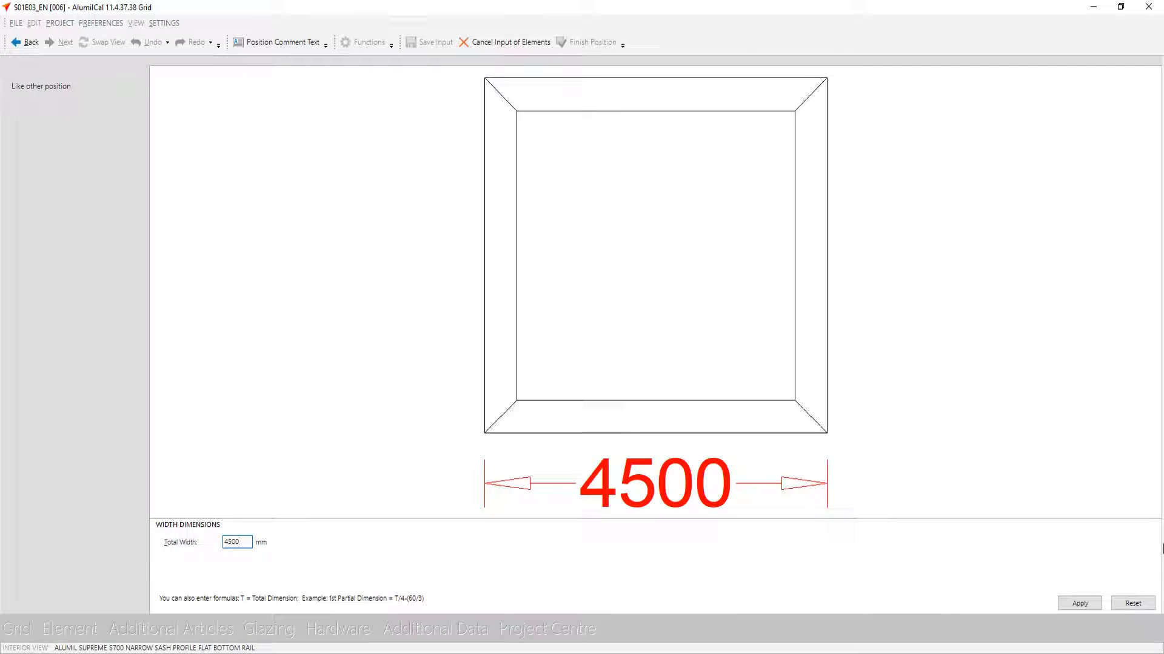
key("Return")
type("2500")
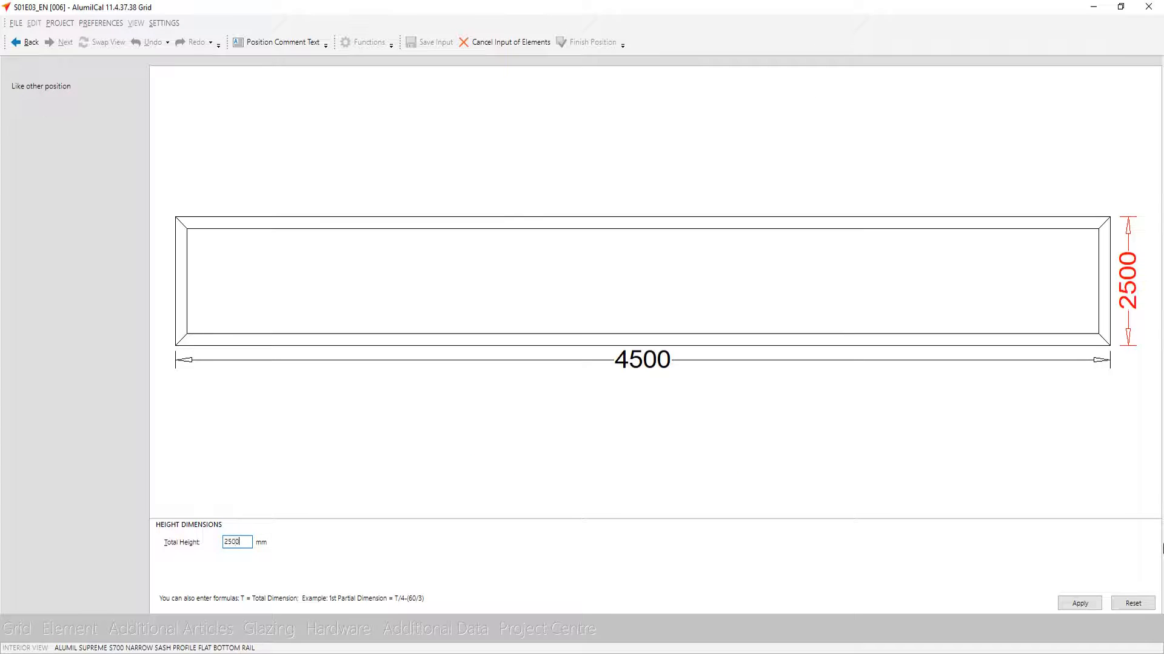
key("Return")
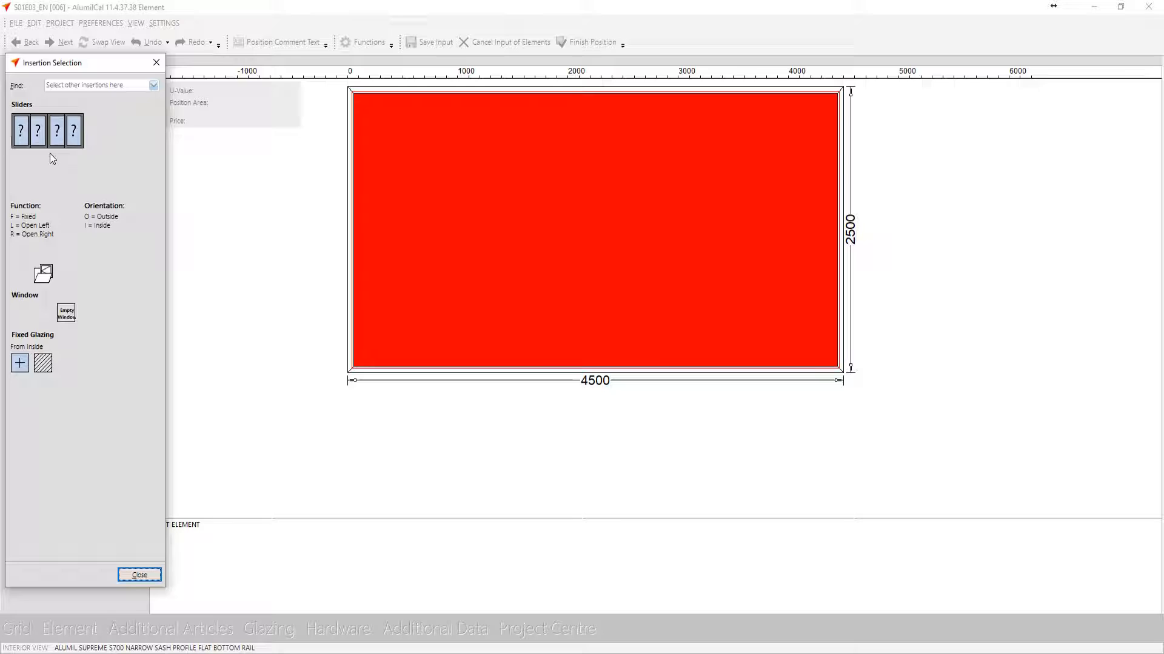
Insert a lift and slide door with 3 leaves on 2 tracks, leaf 2 sliding left on the outside track, with Glazing in Frame Inside
left_click_drag(52, 135, 400, 273)
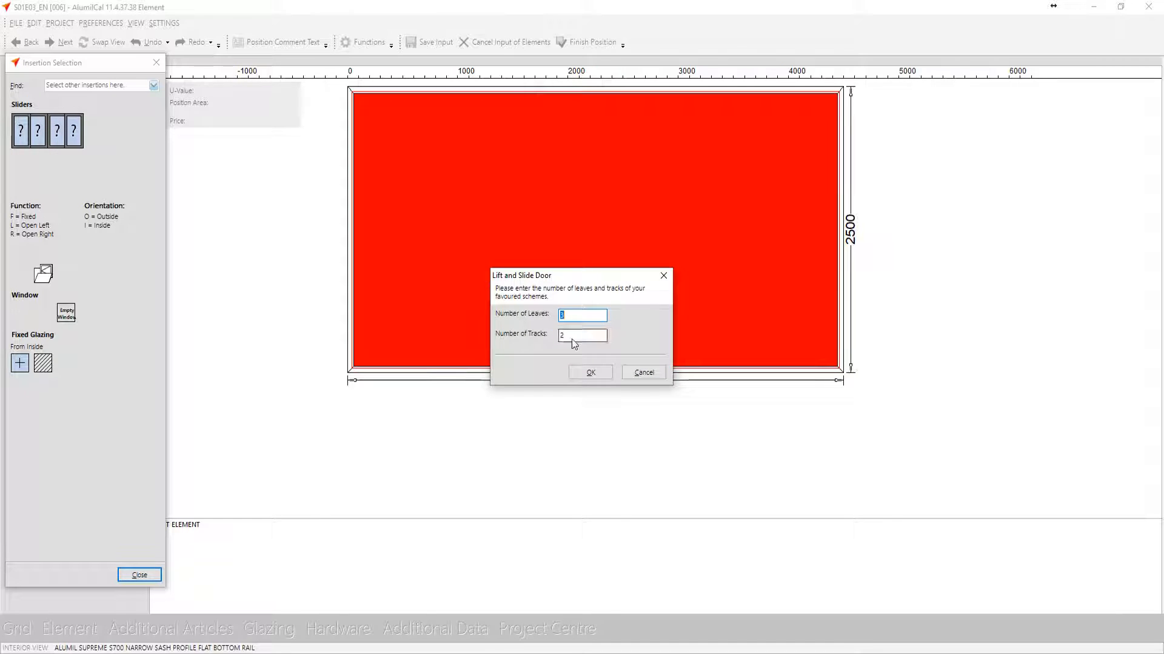
left_click(590, 371)
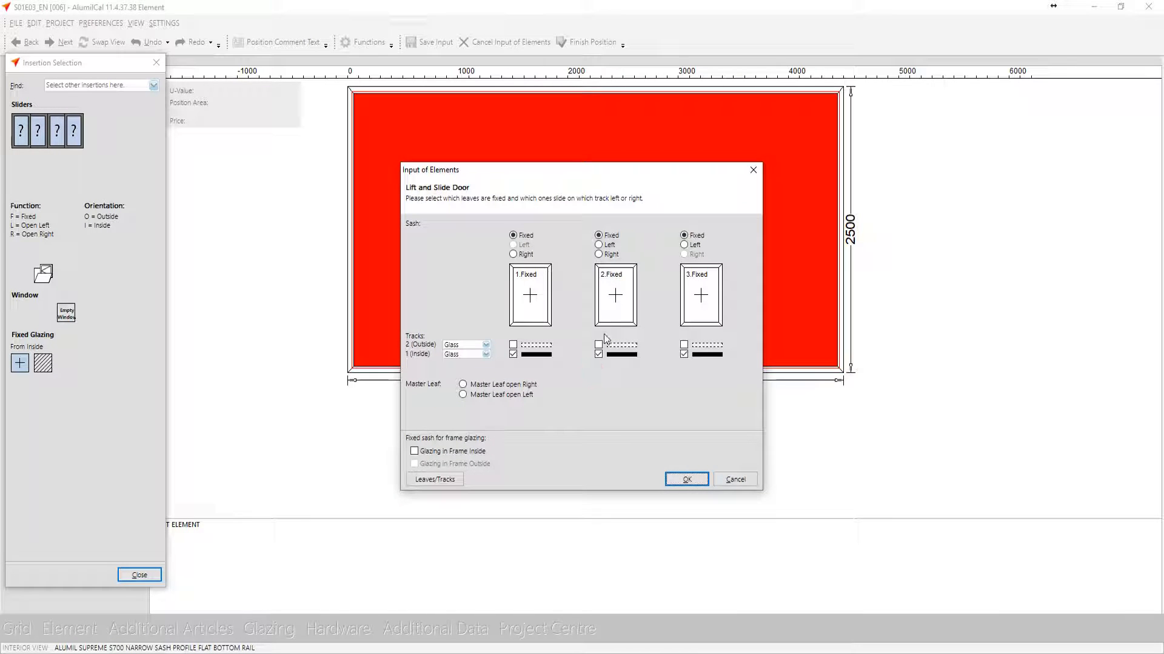
left_click(599, 345)
left_click(613, 318)
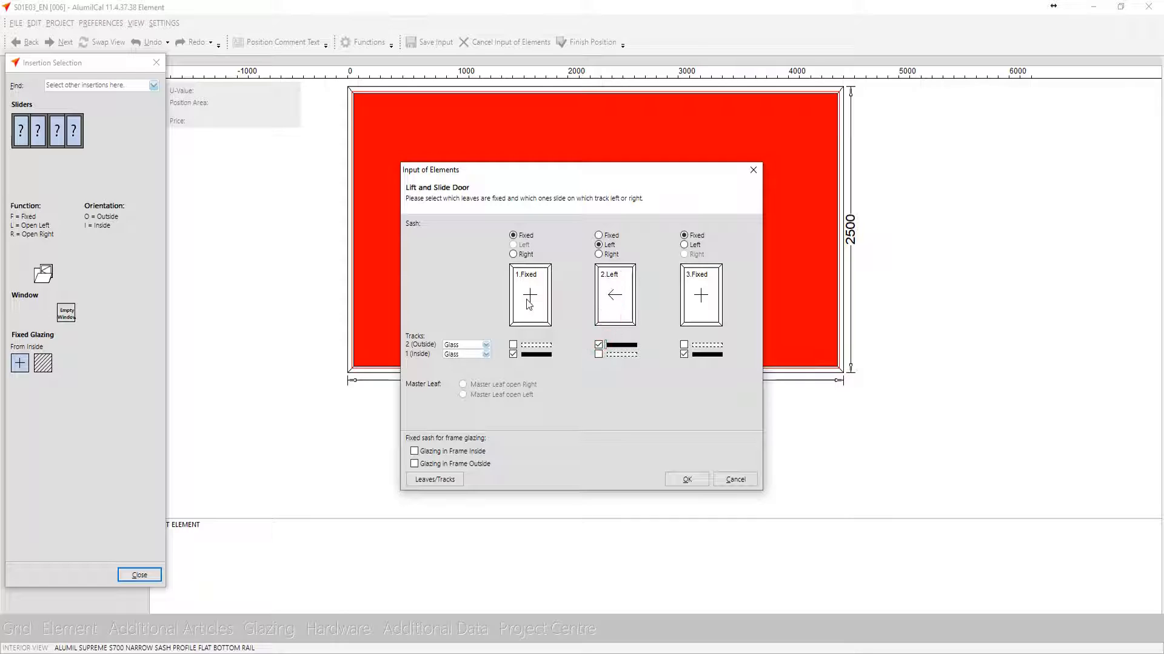
left_click(474, 455)
left_click(685, 479)
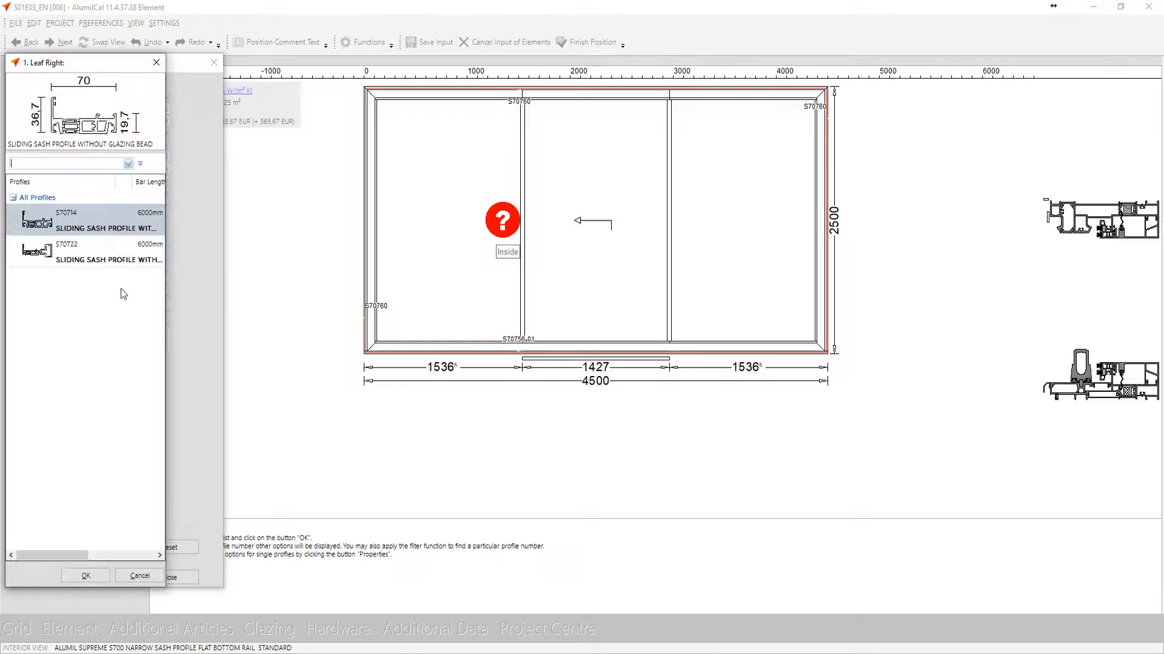
Assign sliding sash profile S70722 to the right of leaf 1 and the left of leaf 3, and save the door insertion
key("Down")
key("Return")
key("Down")
key("Return")
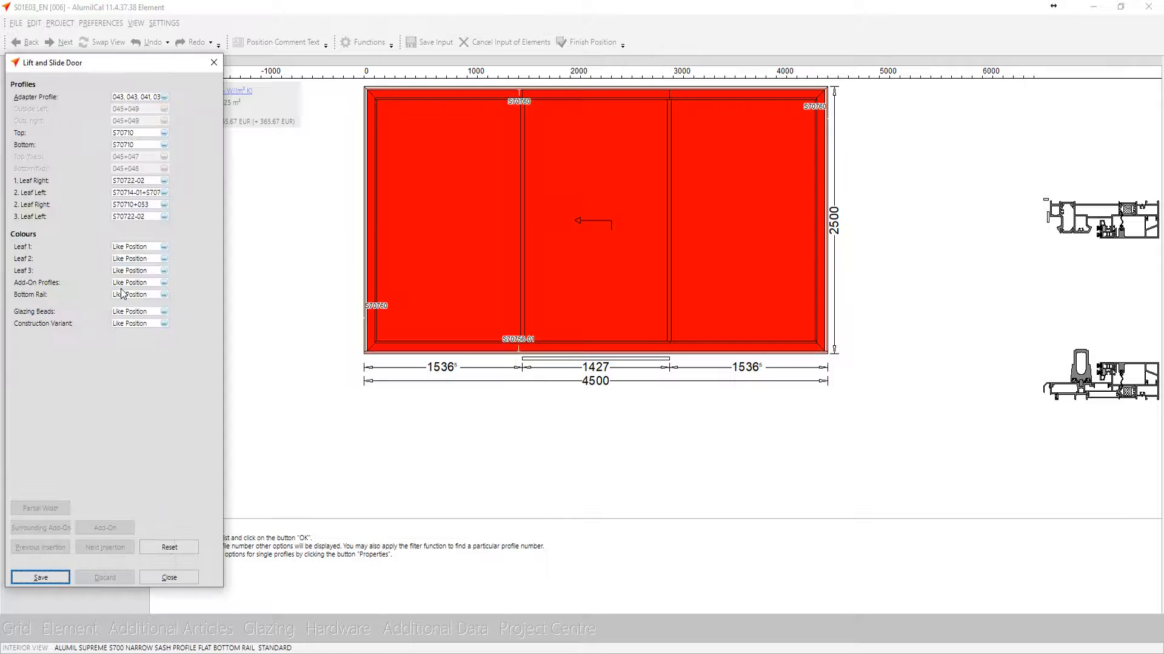
key("Return")
key("Return")
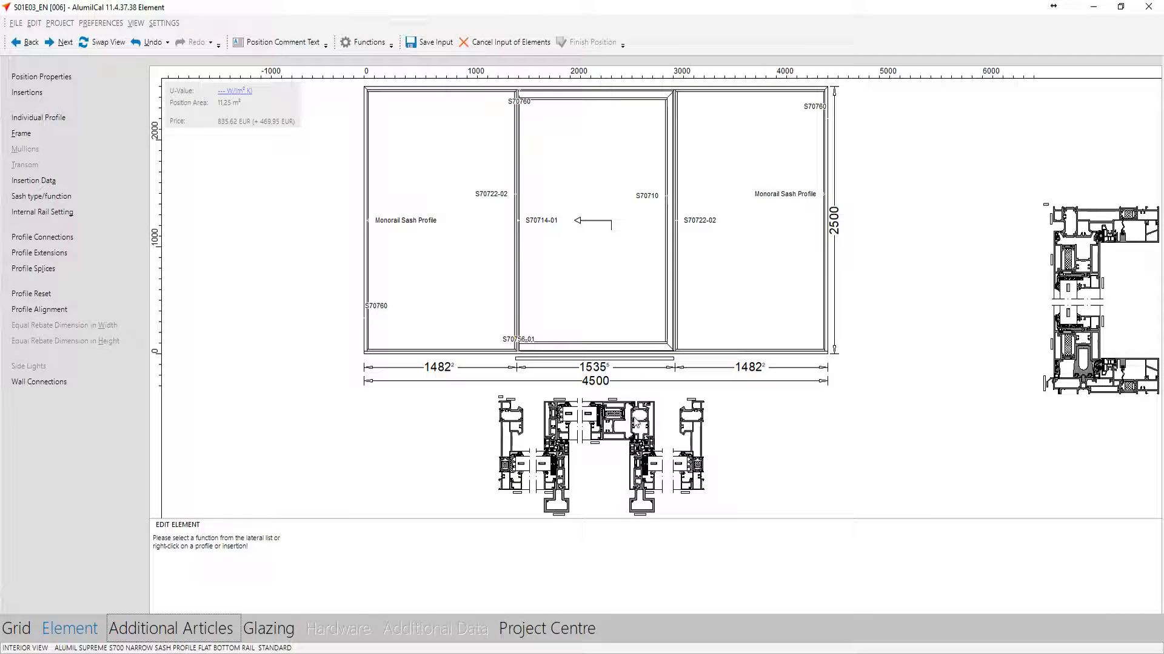
Glaze all three fields with the 6+8mm insulating glass unit 6mm Fume - 44.1 Triplex Low-E (2S), filling thickness 30
left_click(270, 635)
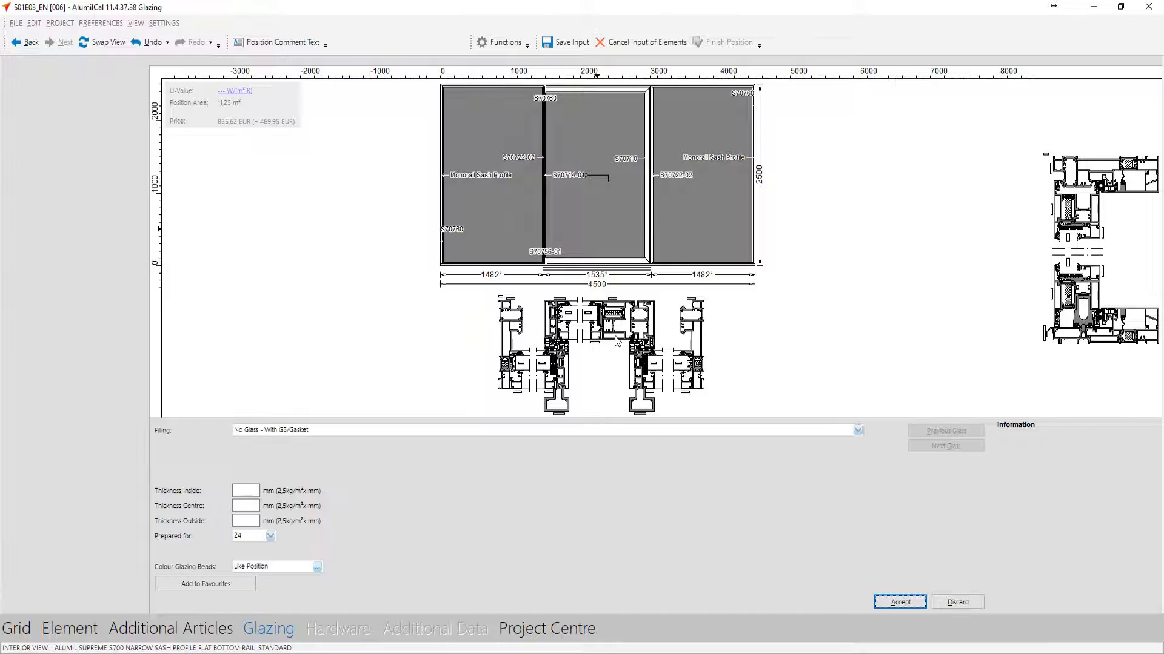
left_click(901, 601)
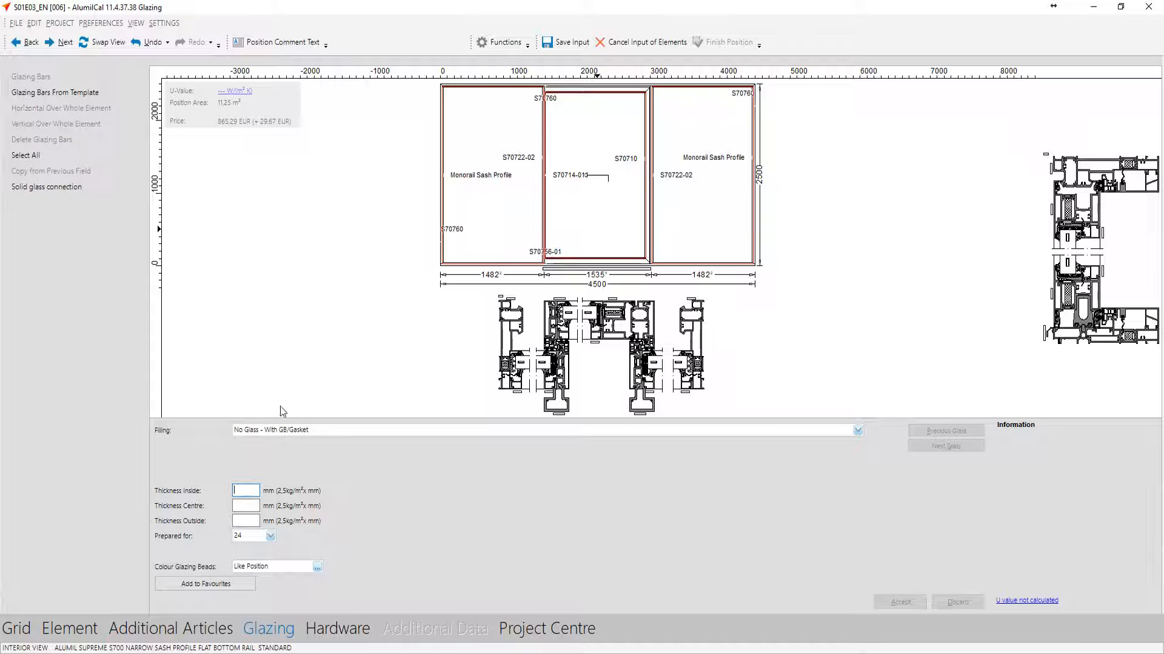
left_click(278, 431)
left_click(247, 467)
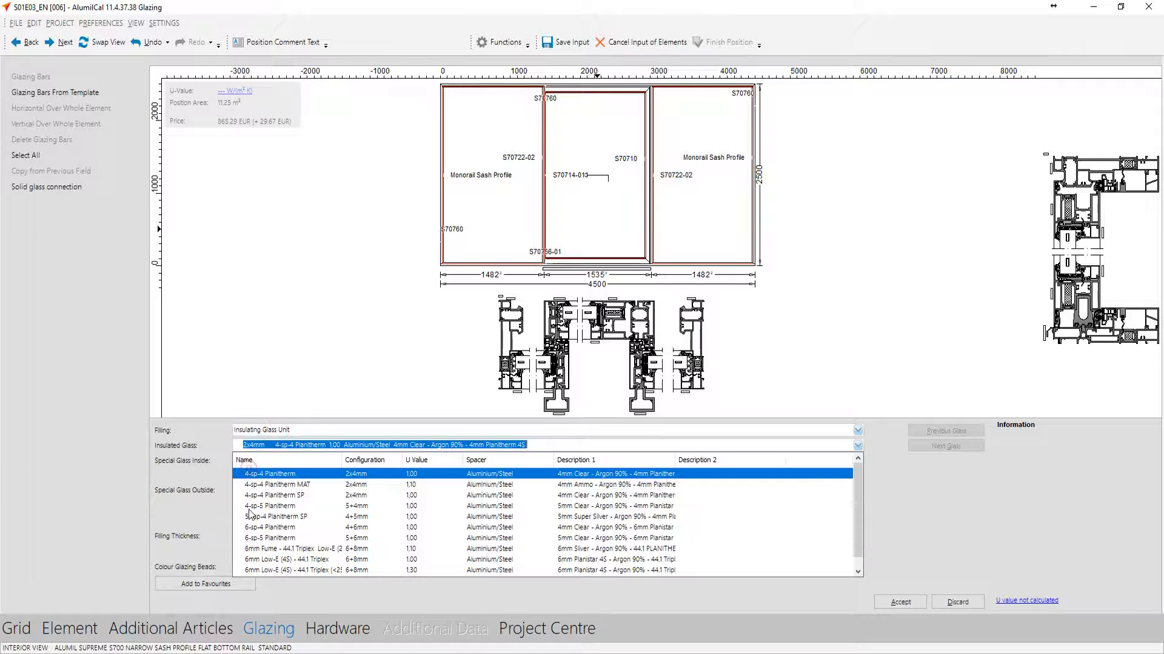
left_click(283, 549)
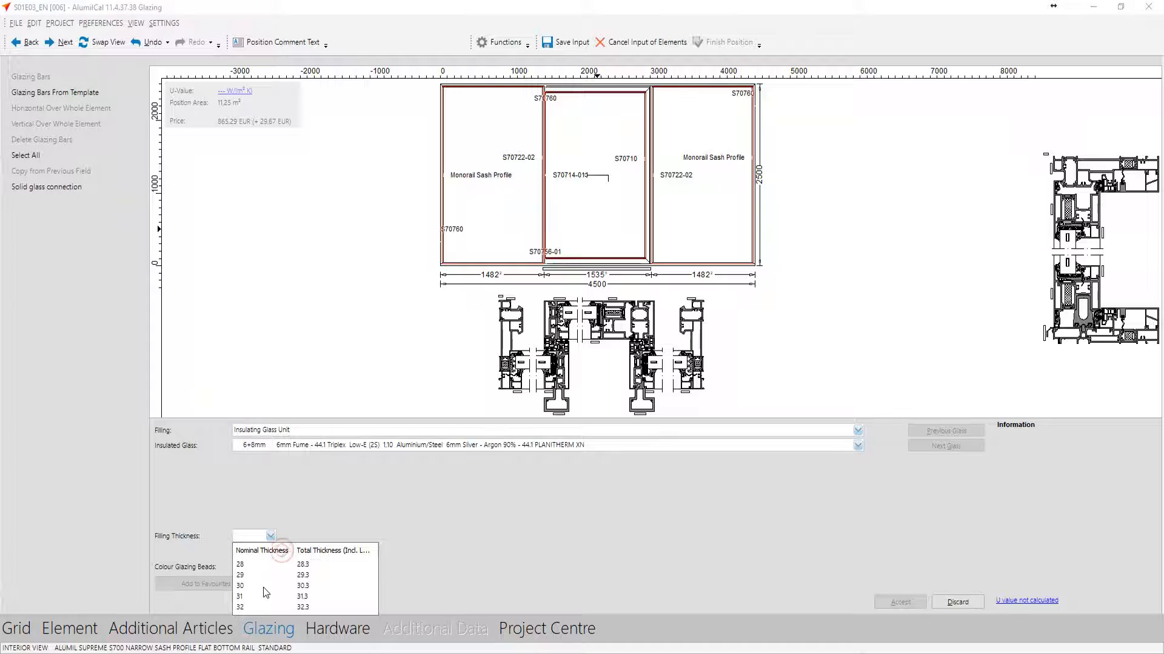
left_click(272, 565)
left_click(901, 602)
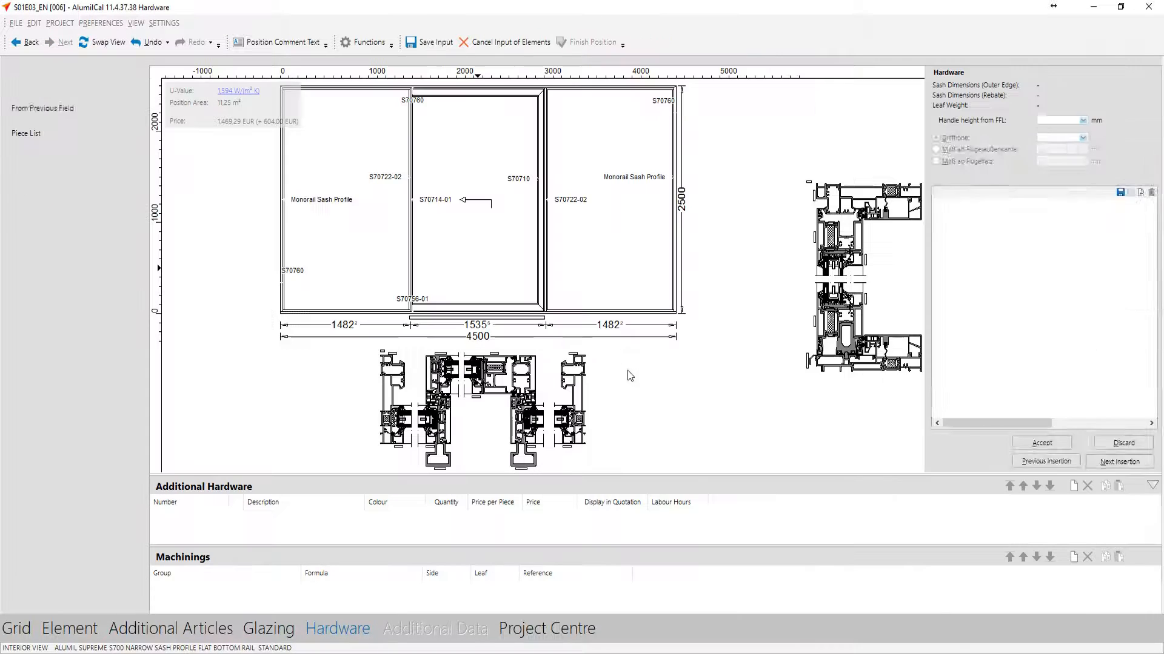
left_click(409, 241)
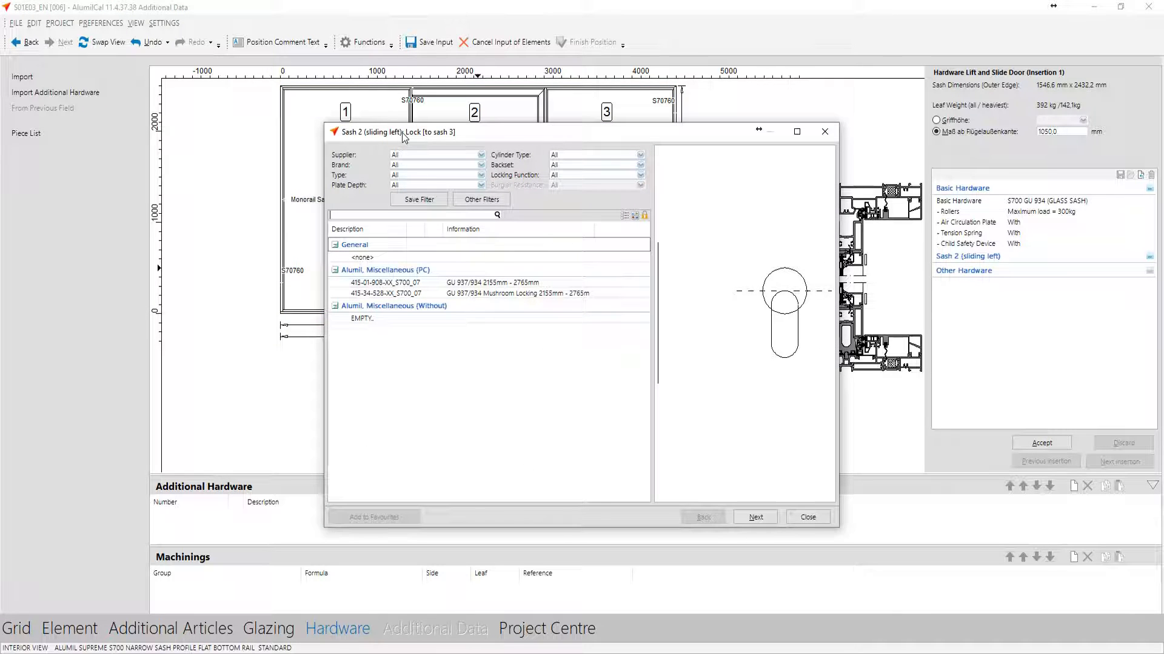
double_click(422, 285)
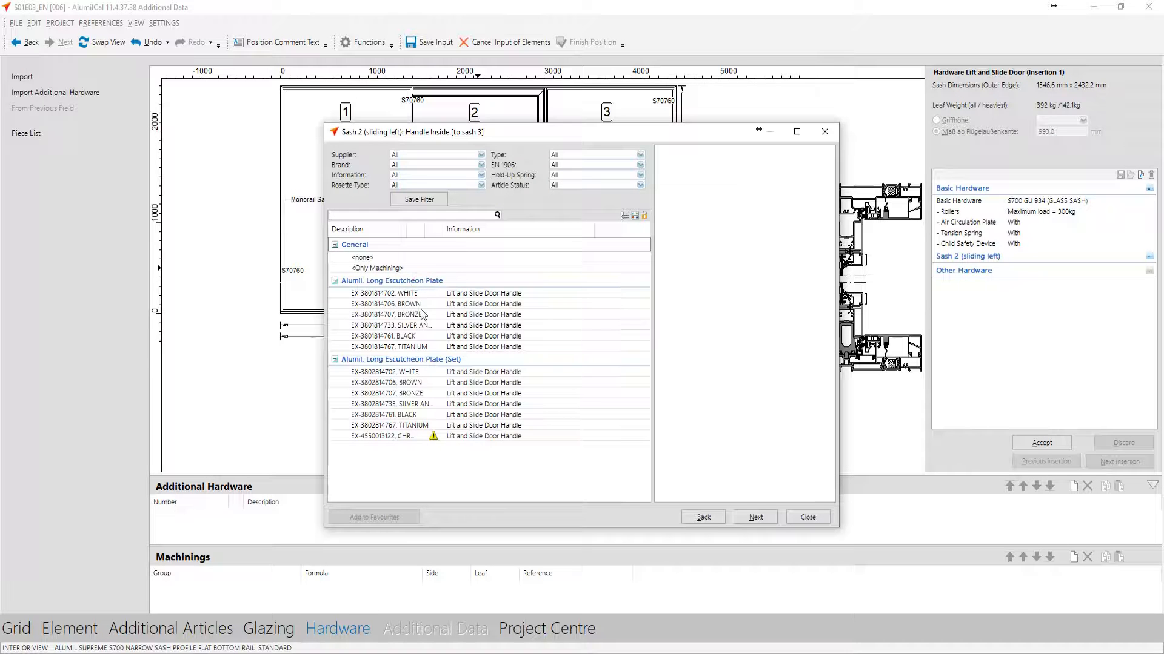
left_click(419, 337)
double_click(418, 336)
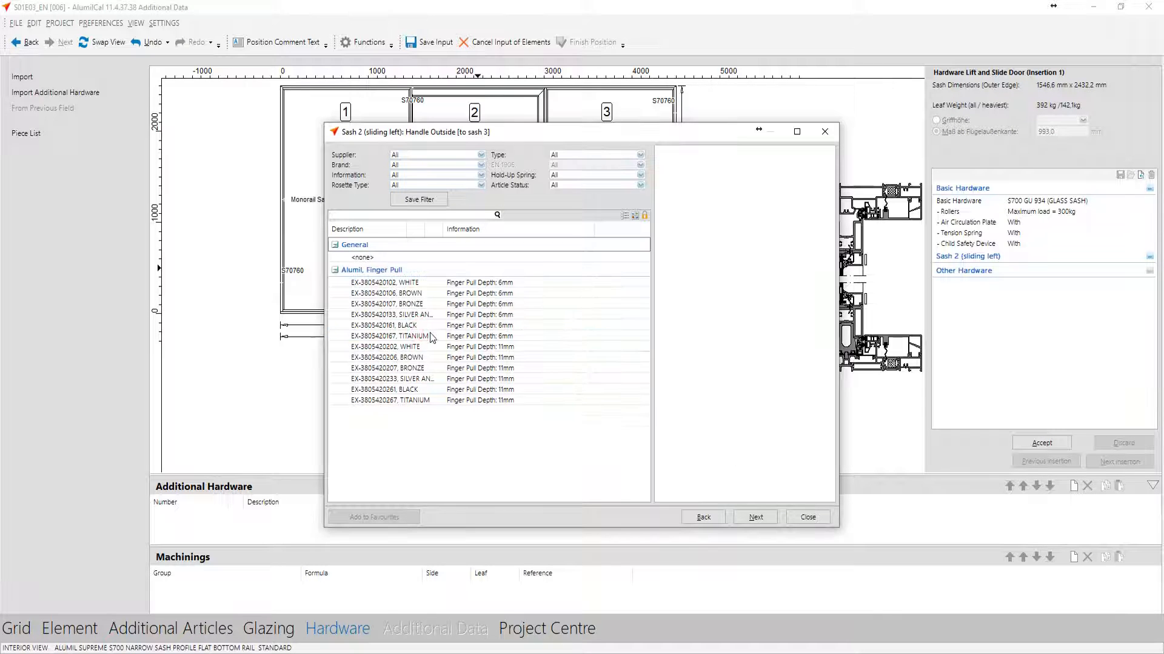
double_click(423, 389)
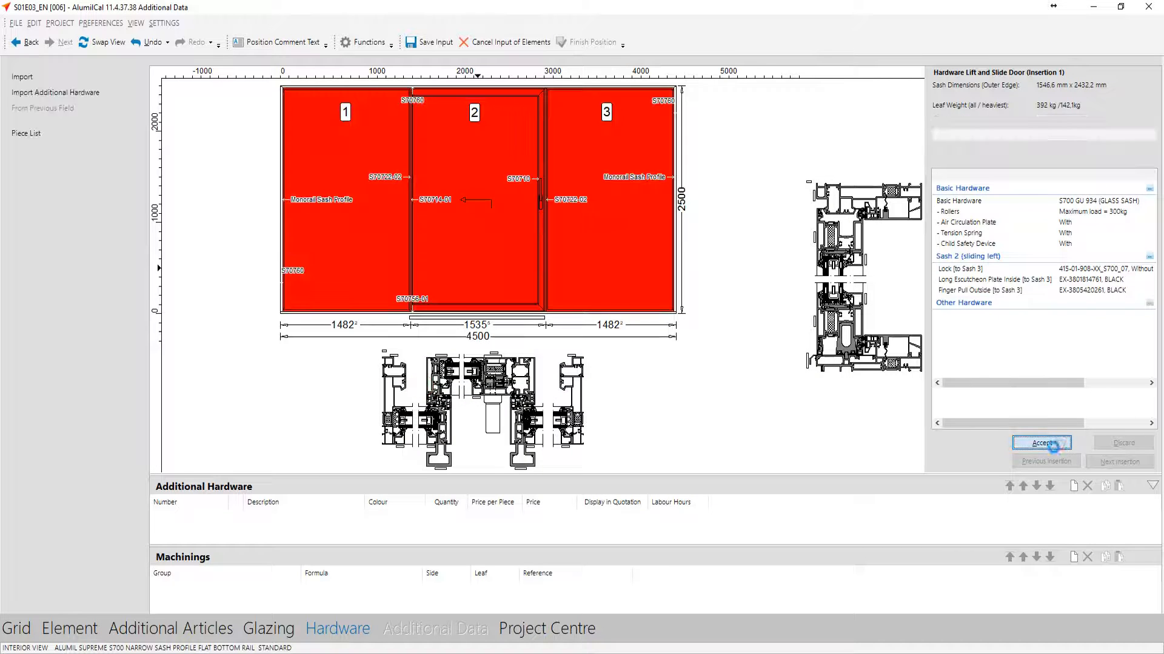
left_click(1041, 443)
left_click(586, 43)
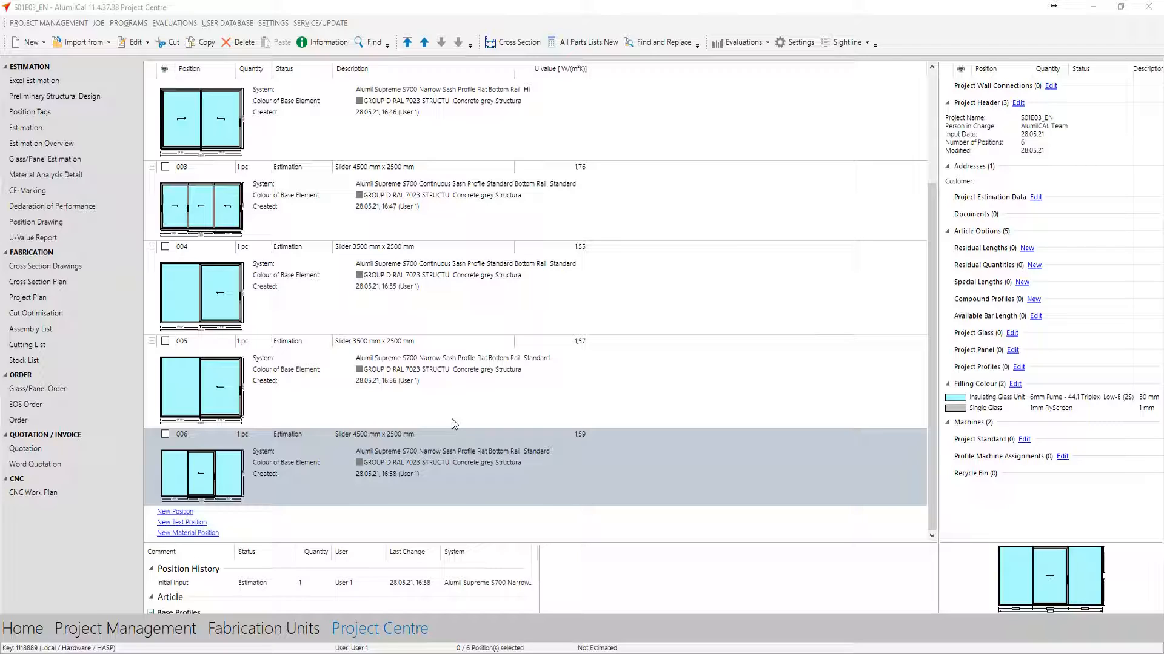
Create position 007 with Alumil Supreme S700, subsystem Continuous Sash Profile, rule package Standard Bottom Rail and system preference ALUMIL STD
left_click(329, 461)
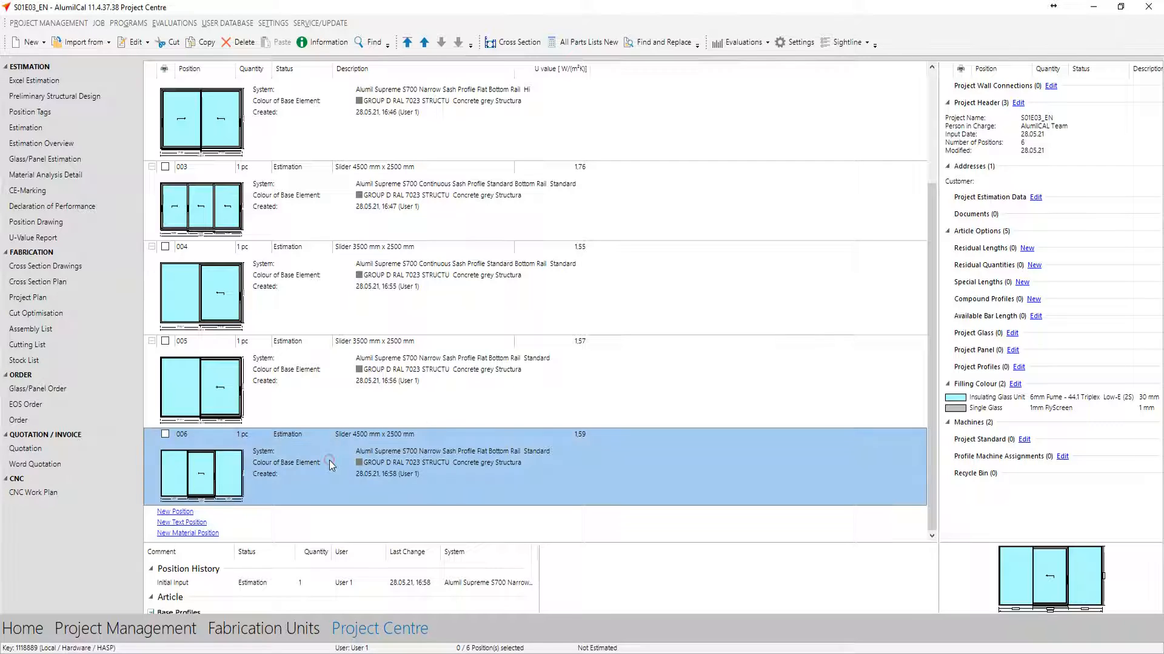
key("ctrl+n")
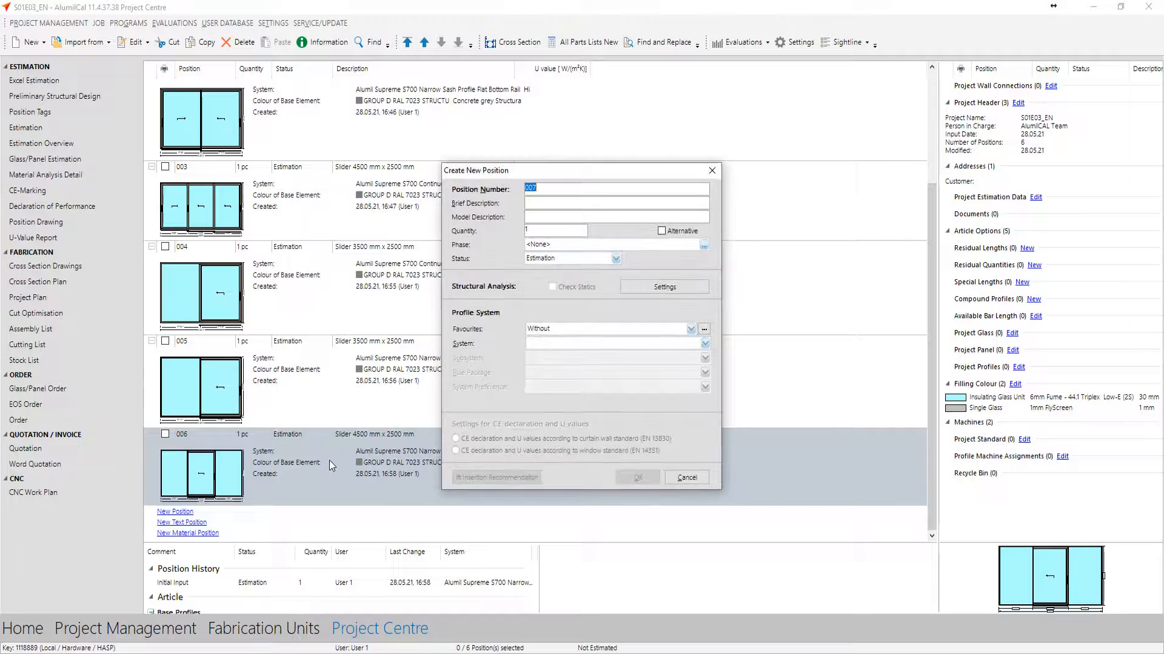
left_click(579, 343)
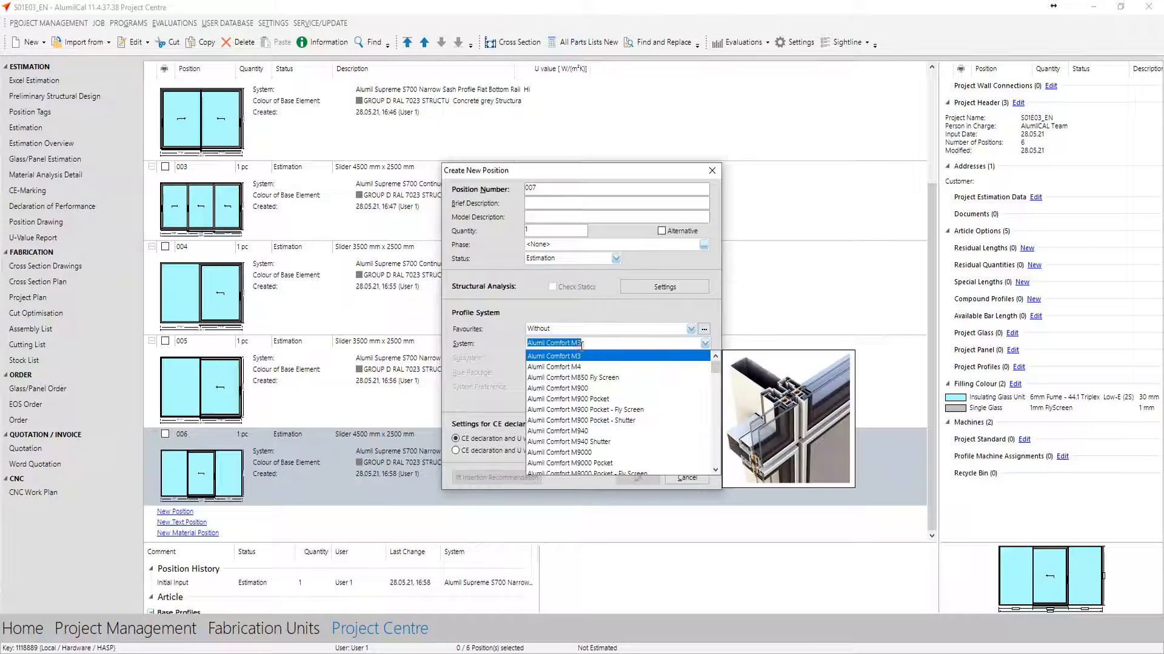
type("s700")
key("Return")
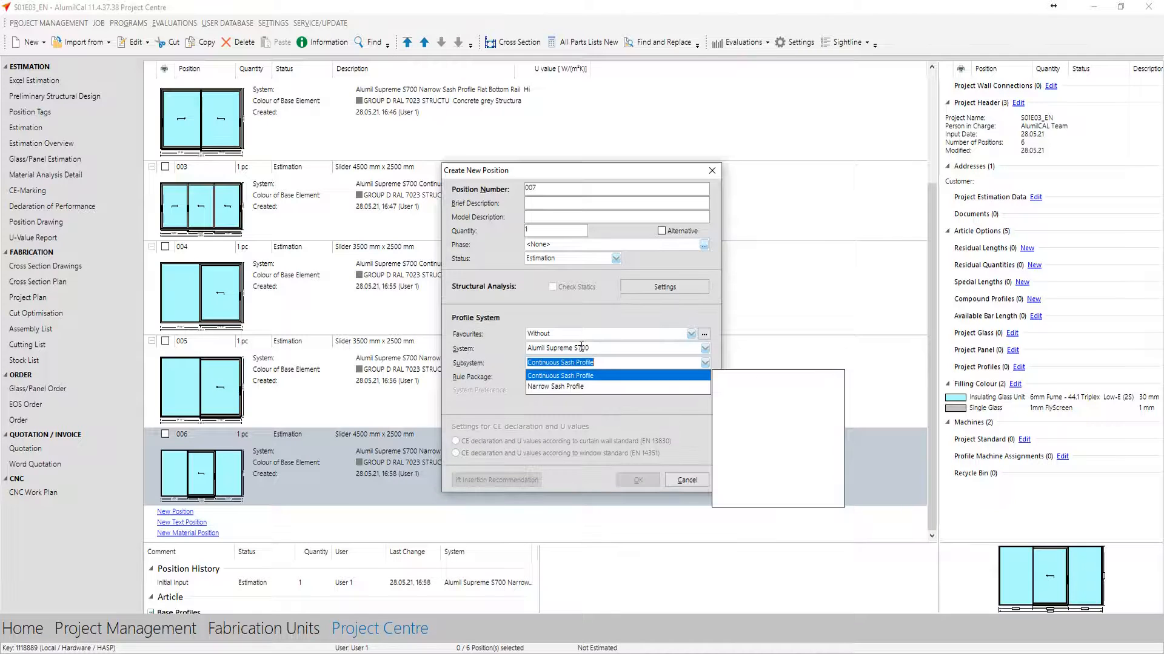
key("Return")
left_click(576, 373)
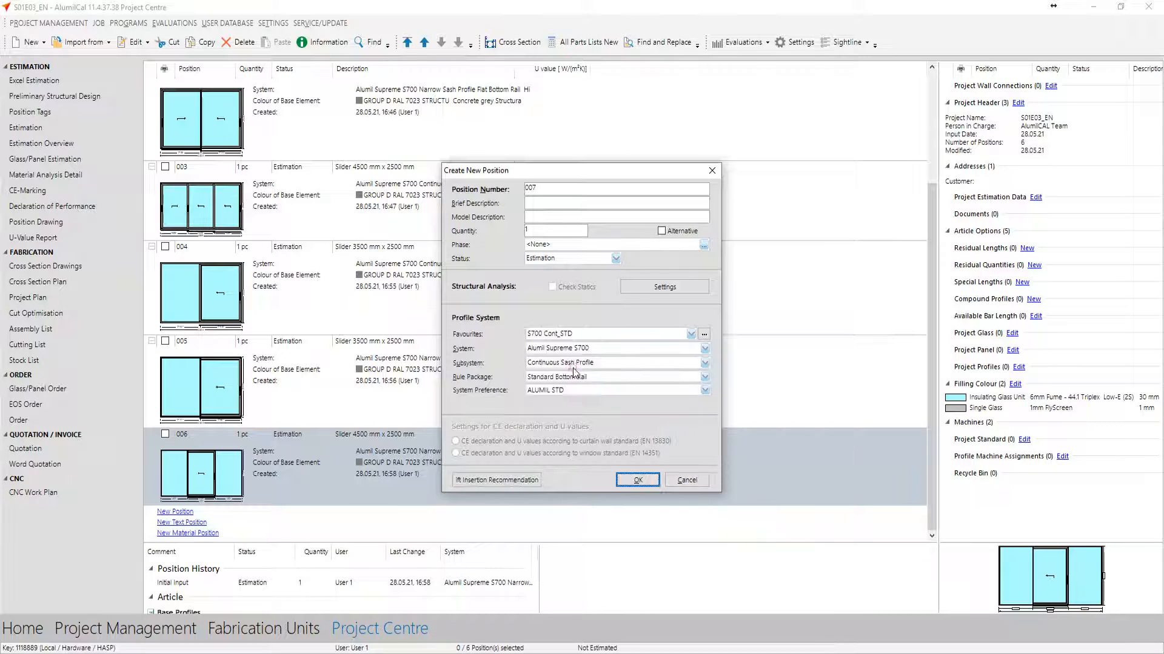
left_click(637, 482)
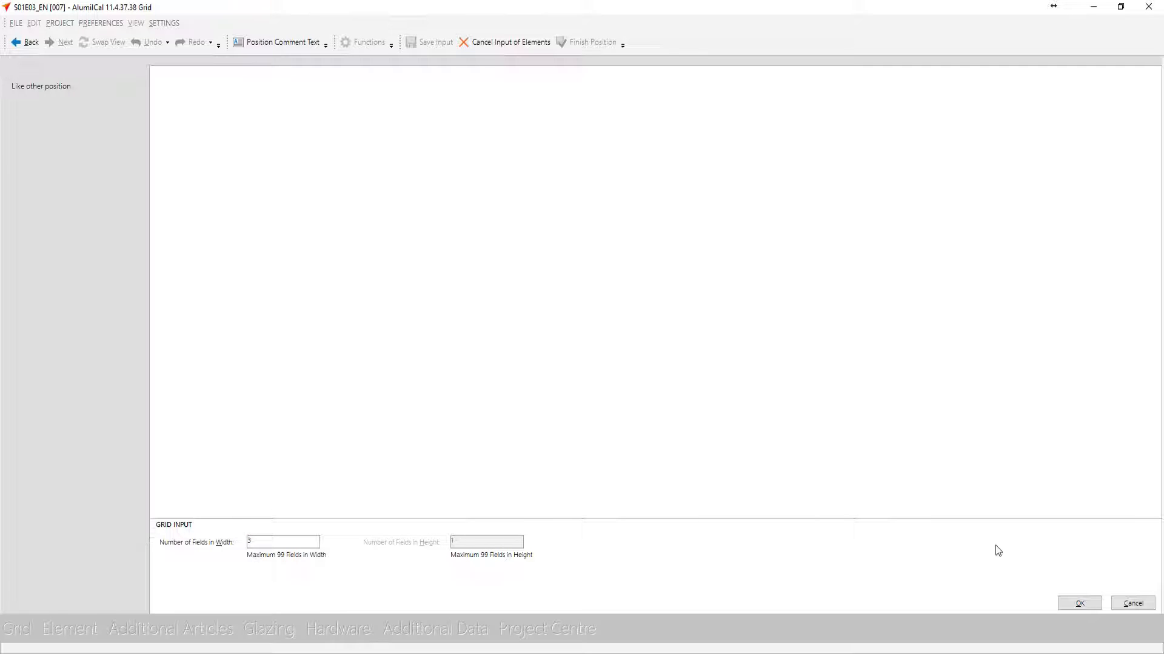
Define a grid of 3 fields in width with a total width of 10500 mm and automatic partial widths
left_click(1079, 604)
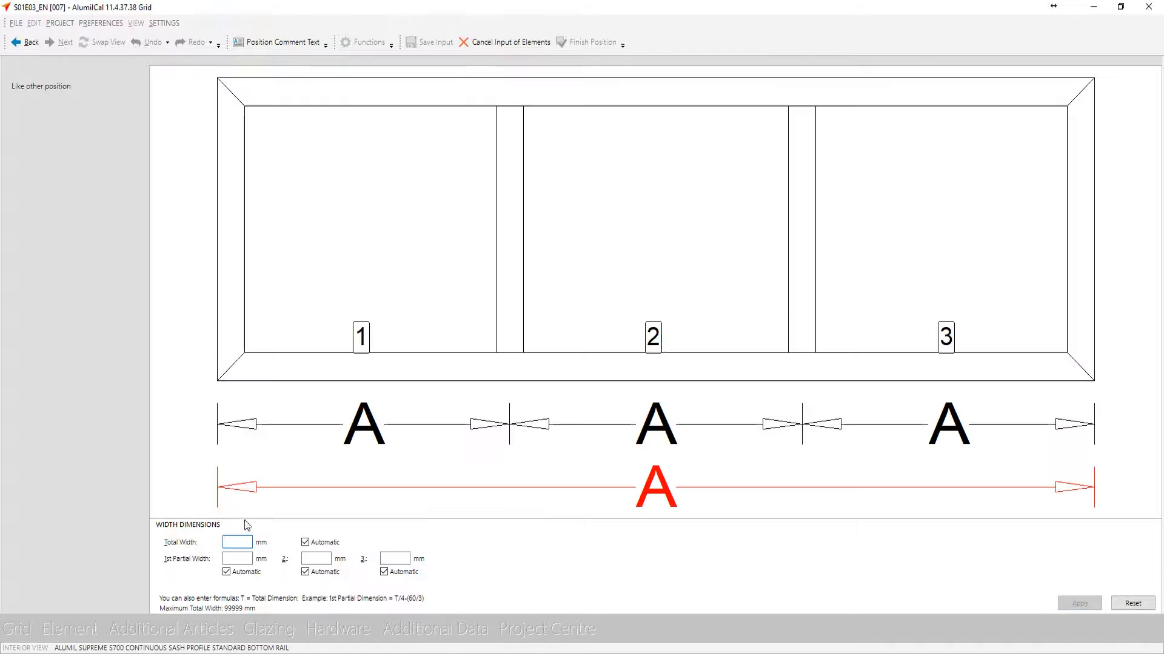
type("10500")
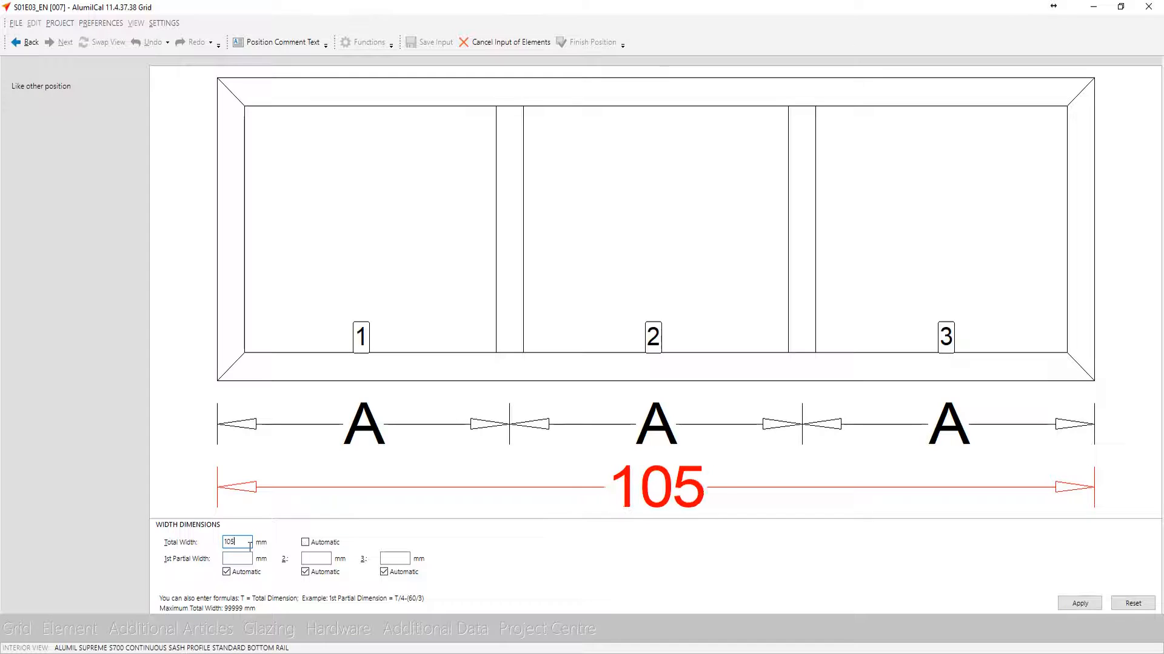
key("Return")
key("Return")
key("Return")
key("Return")
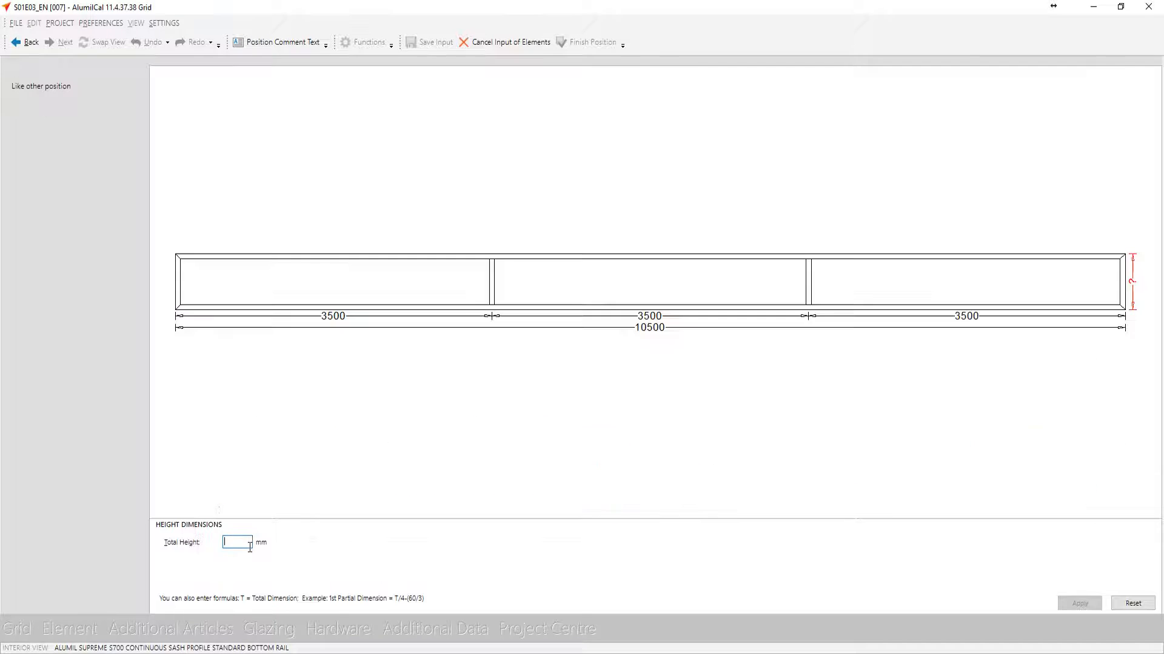
Set the total height to 2500 mm and add an outer corner at the first mullion, master leaf opening left, meeting stiles on the inside track
type("2500")
key("Return")
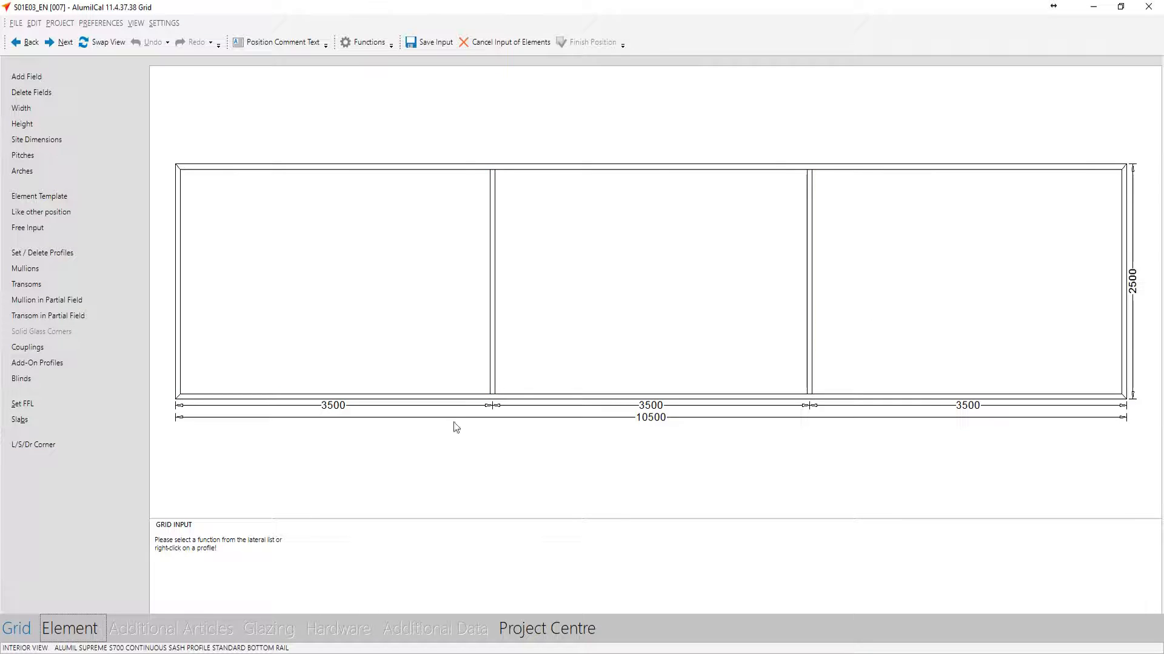
left_click(36, 448)
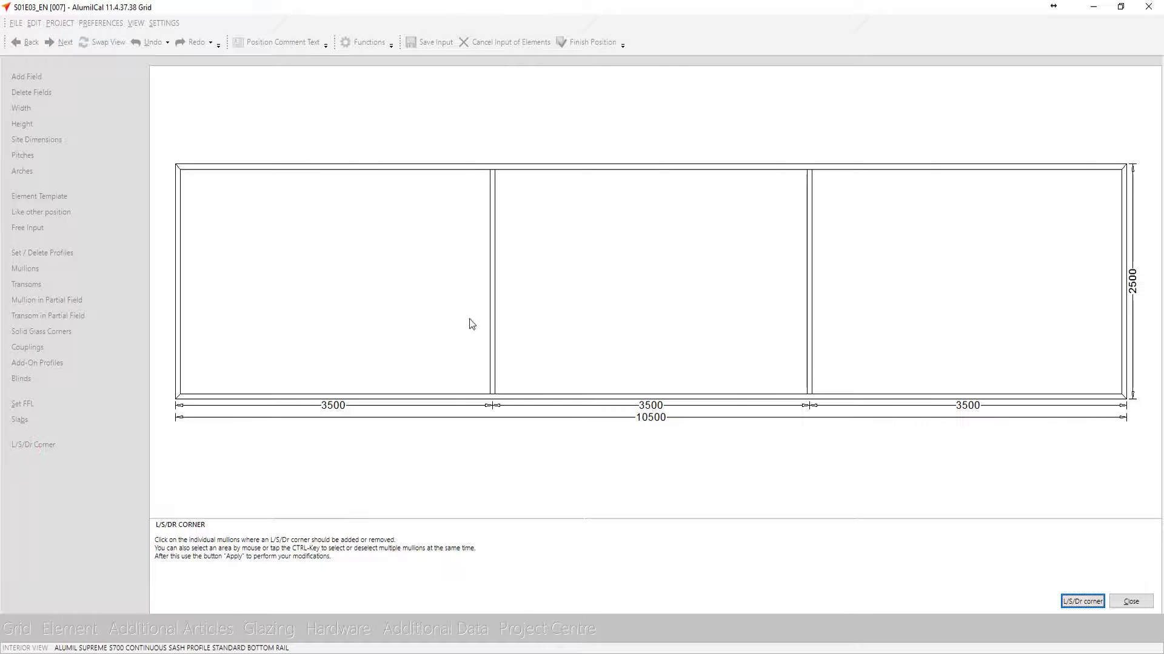
left_click(492, 314)
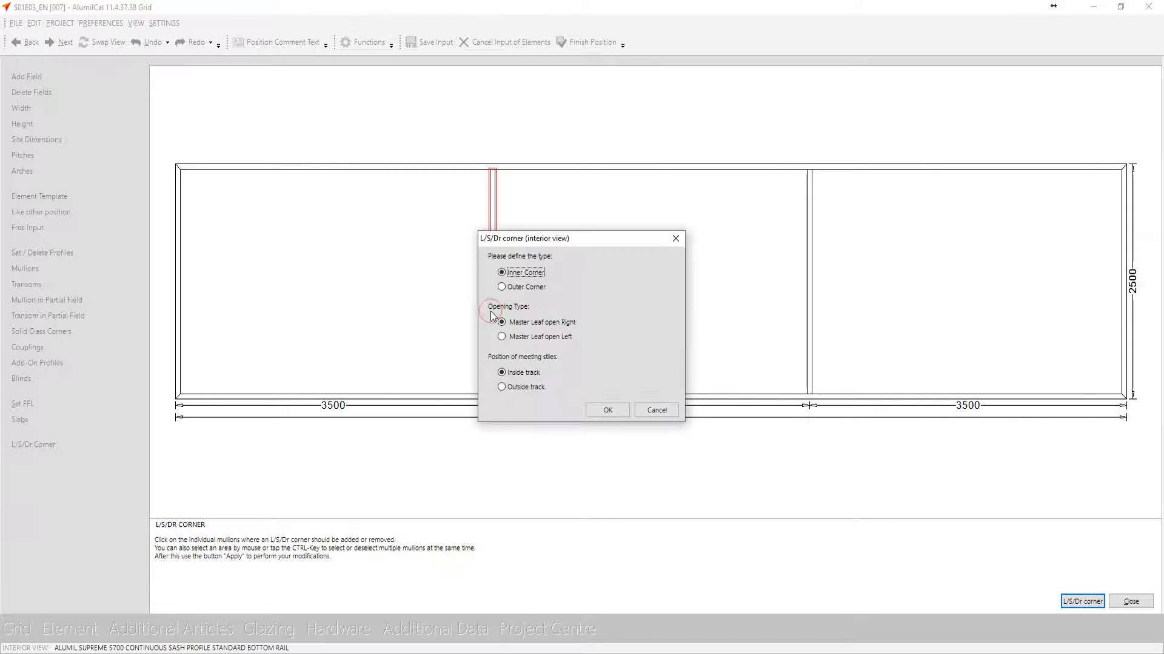
left_click(516, 286)
left_click(548, 337)
left_click(605, 411)
Add an outer L/S/Dr corner at the second mullion with master leaf opening right and the meeting stiles on the outside track
left_click(809, 287)
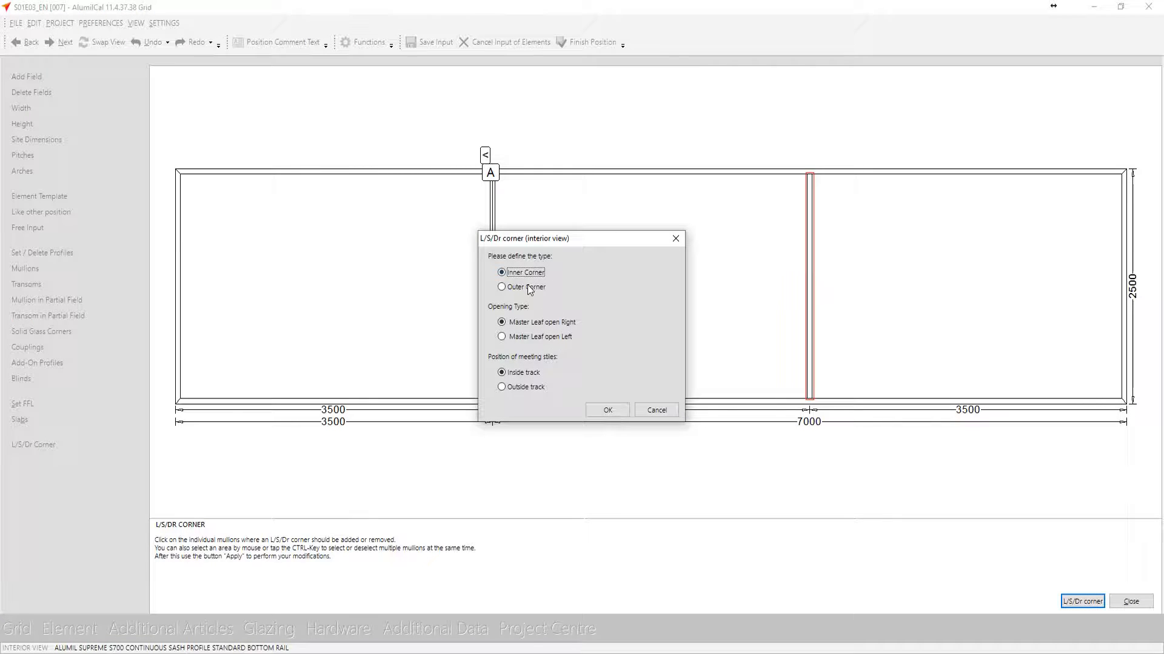
left_click(527, 287)
left_click(508, 386)
left_click(592, 409)
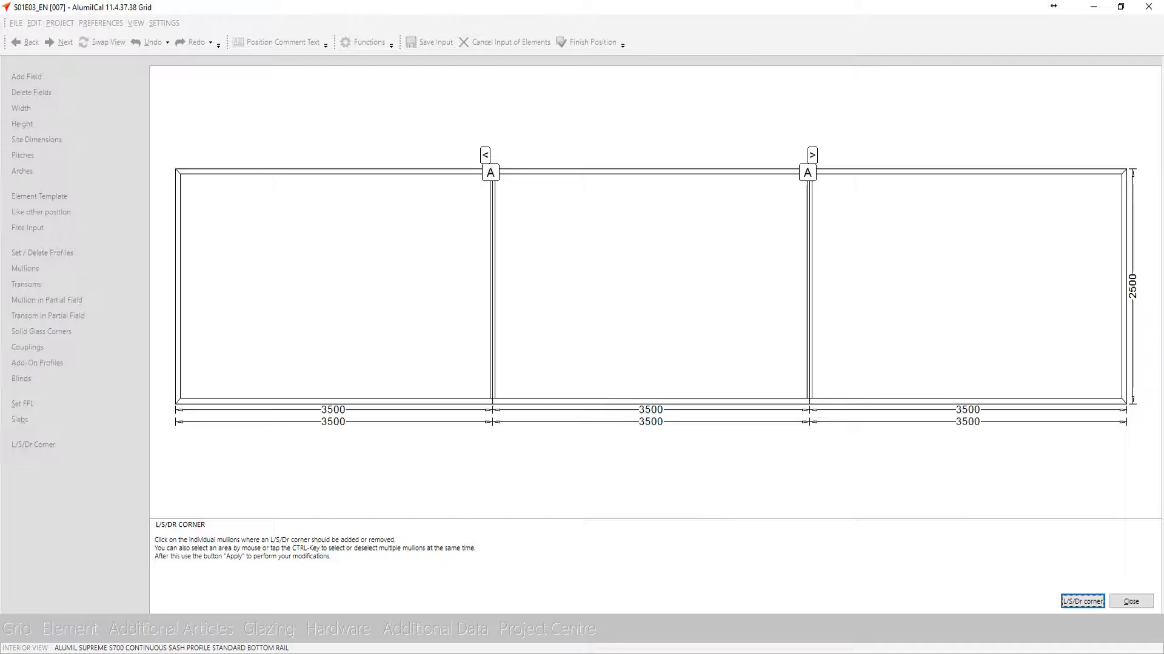
left_click(1131, 602)
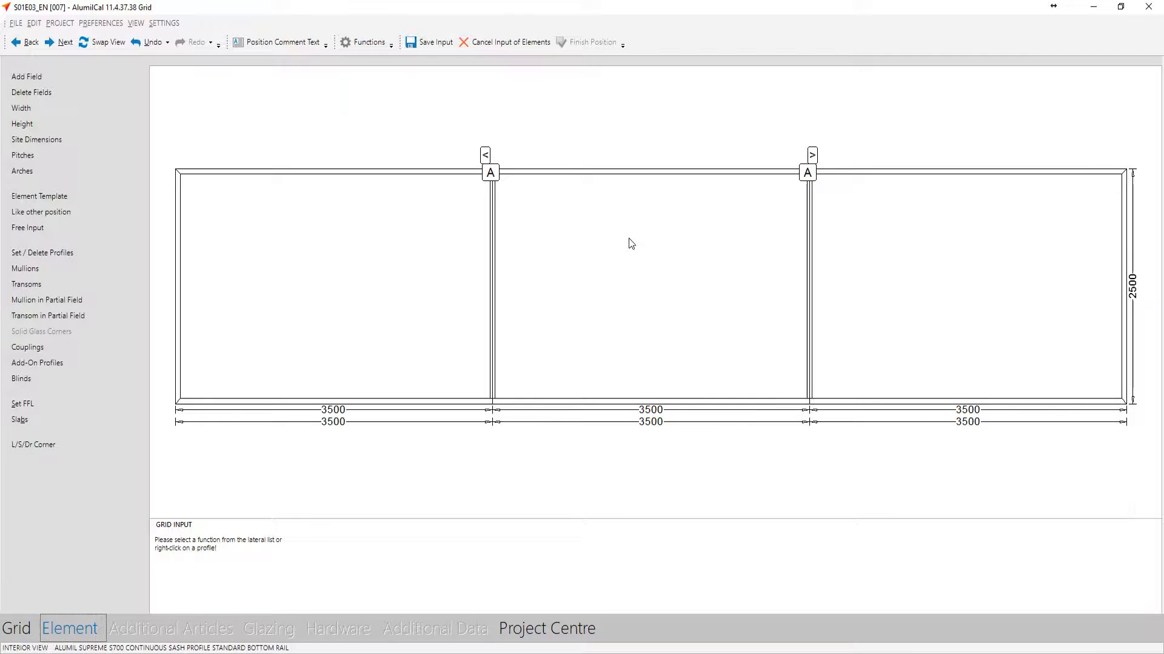
Insert a lift and slide door with 2 leaves and 2 tracks in the first field, leaf 1 sliding right and leaf 2 left
key("Return")
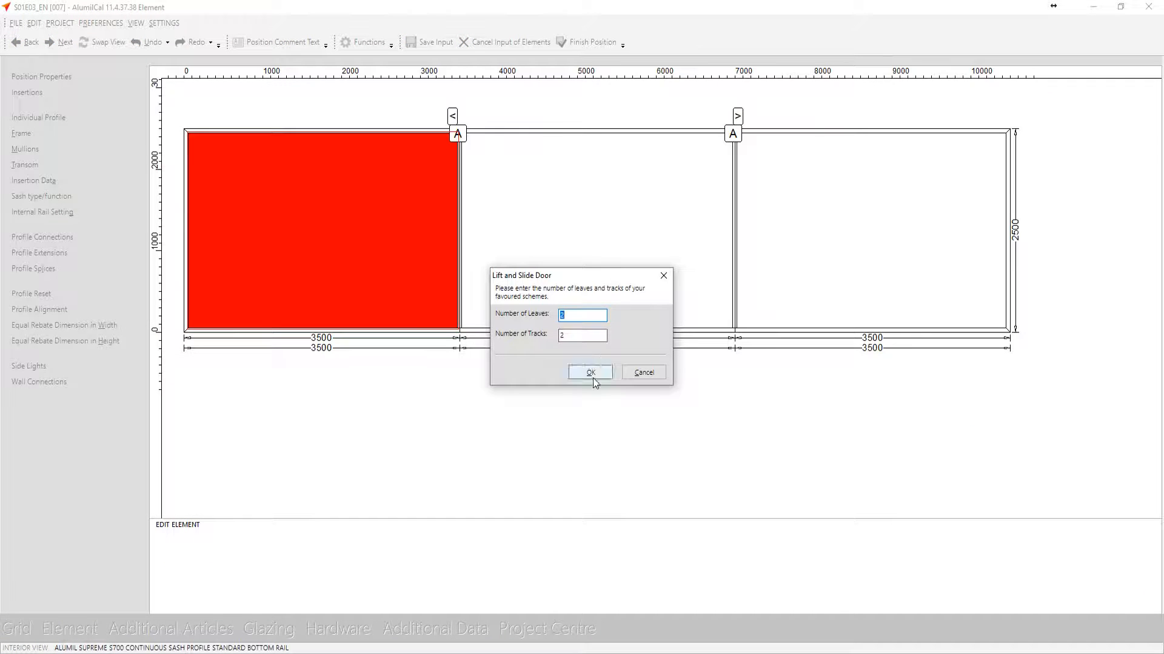
left_click(594, 374)
left_click(580, 370)
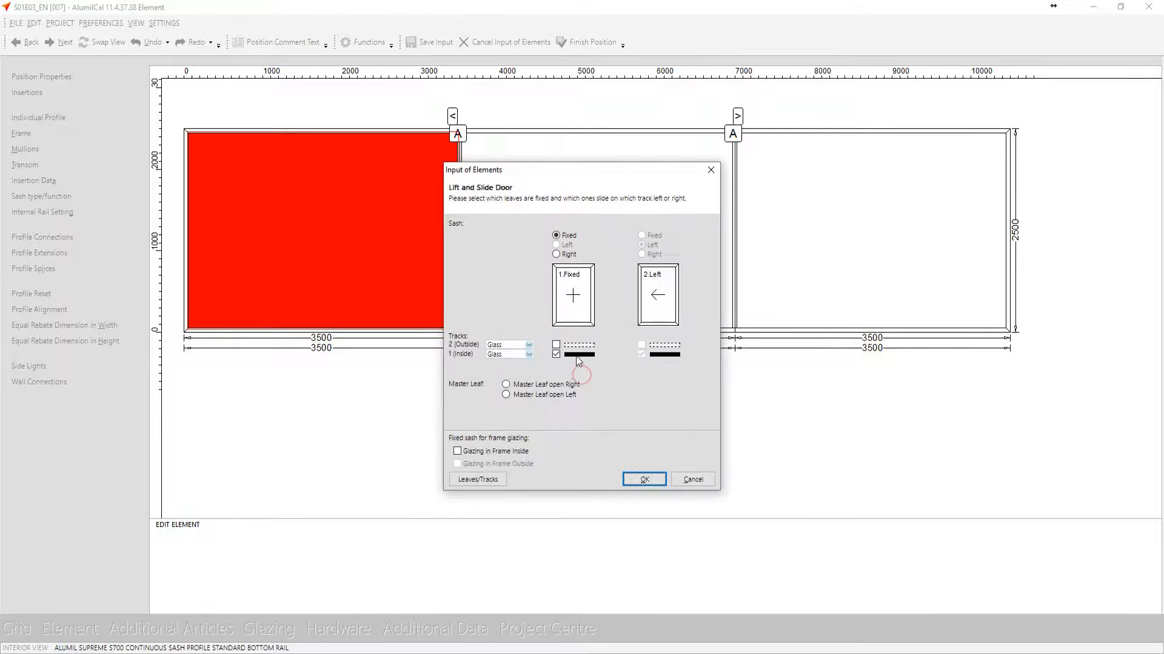
left_click(579, 317)
left_click(644, 480)
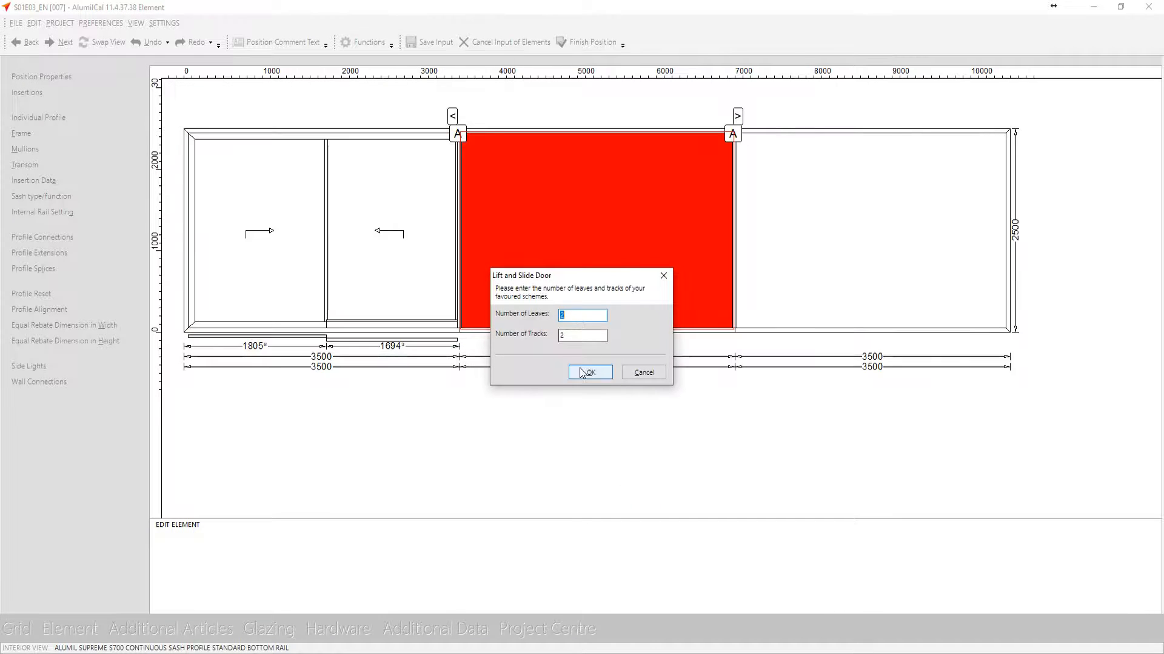
Fill the middle field with a 2-leaf, 2-track lift and slide door, leaf 1 sliding right and leaf 2 left
left_click(580, 371)
left_click(650, 320)
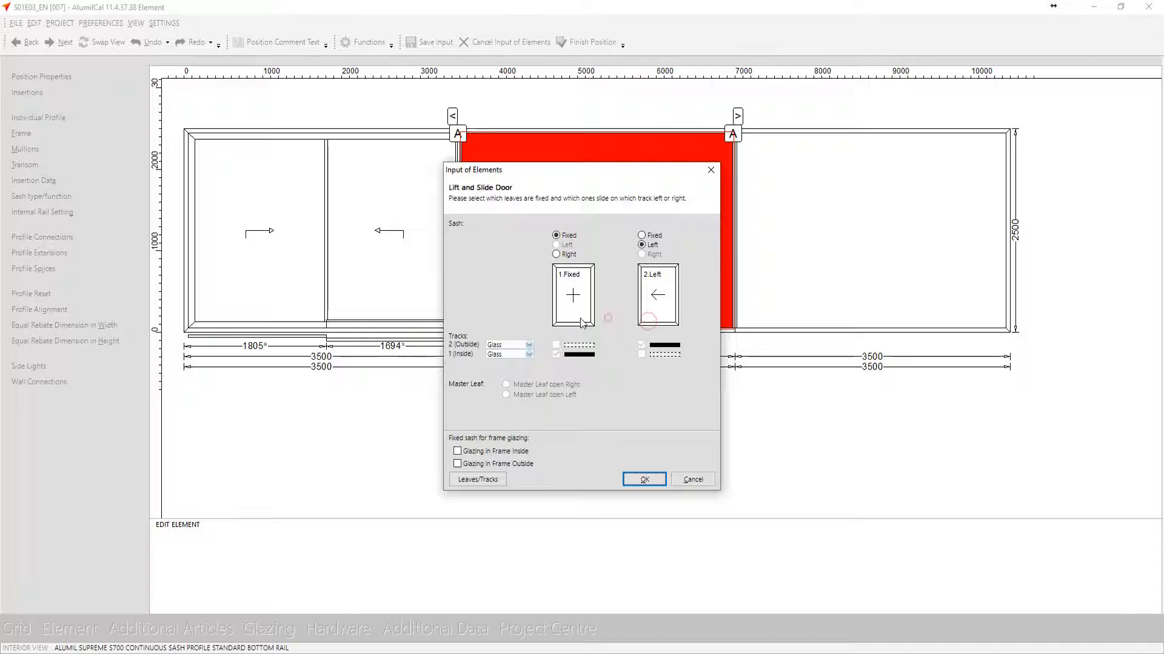
left_click(579, 316)
left_click(635, 477)
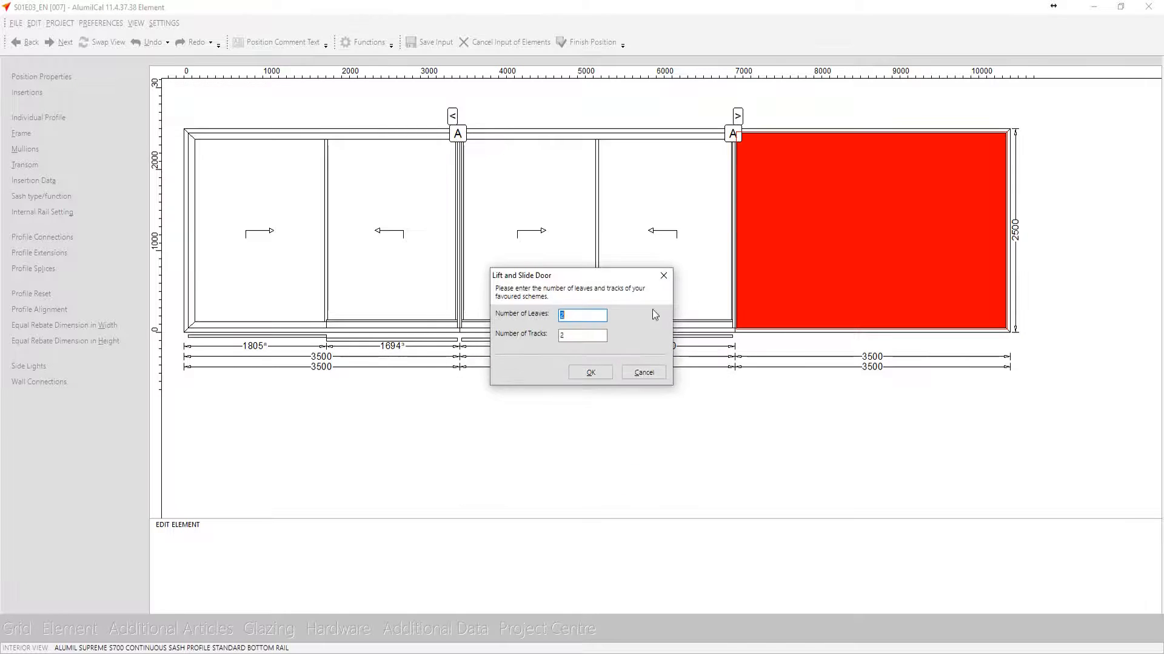
Give the third field a 2-leaf, 2-track lift and slide door with leaf 2 sliding left, and accept the automatically set mullion profiles
left_click(593, 375)
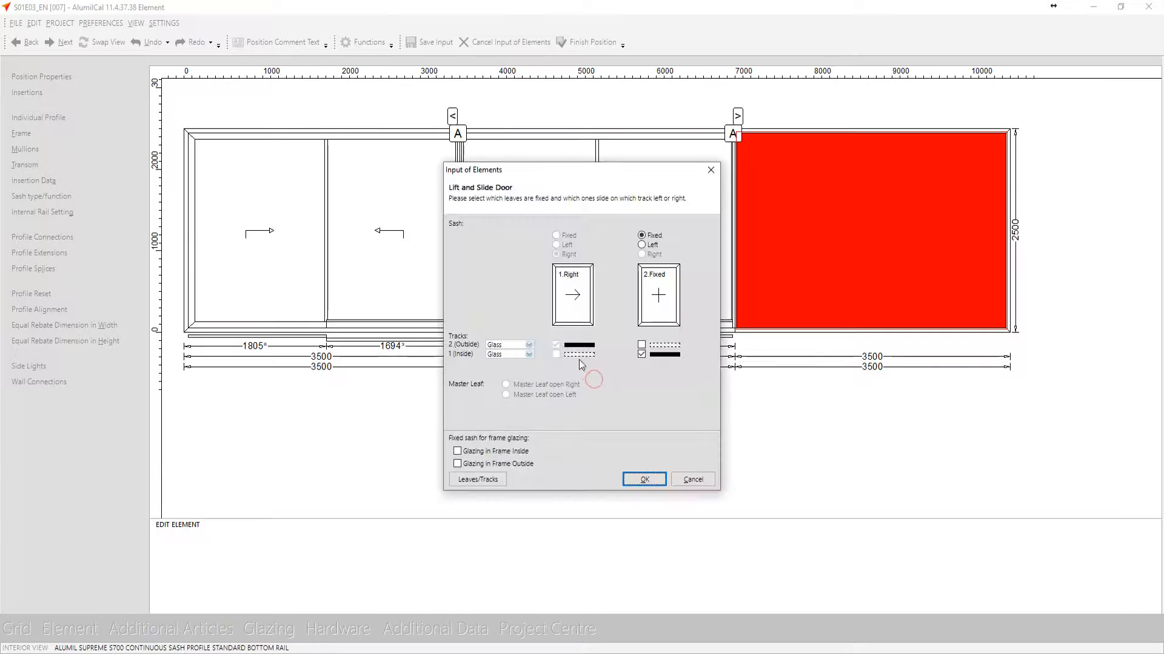
left_click(662, 301)
left_click(663, 479)
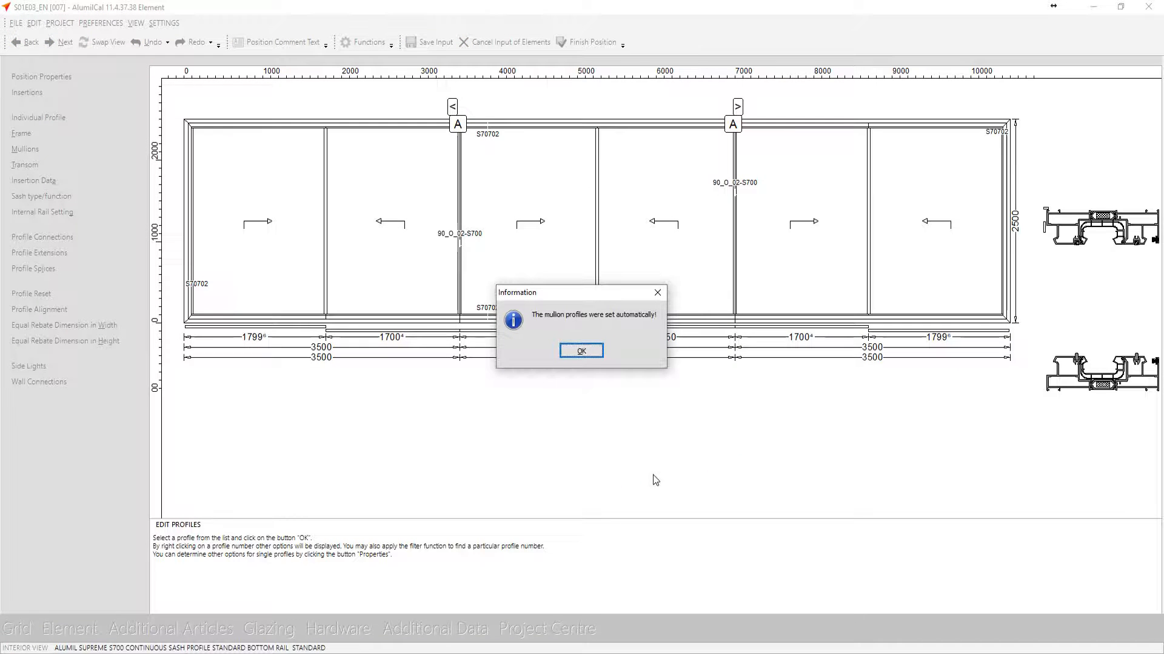
left_click(582, 351)
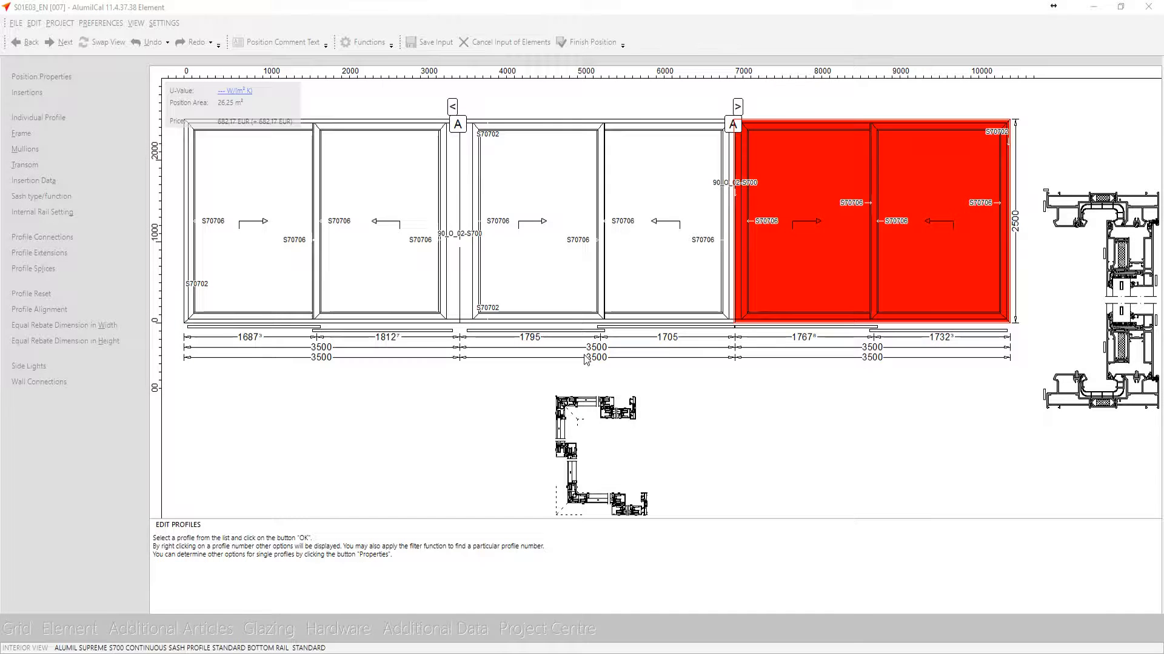
Examine the horizontal cross section of the corner element in an enlarged section display
right_click(597, 434)
left_click(622, 447)
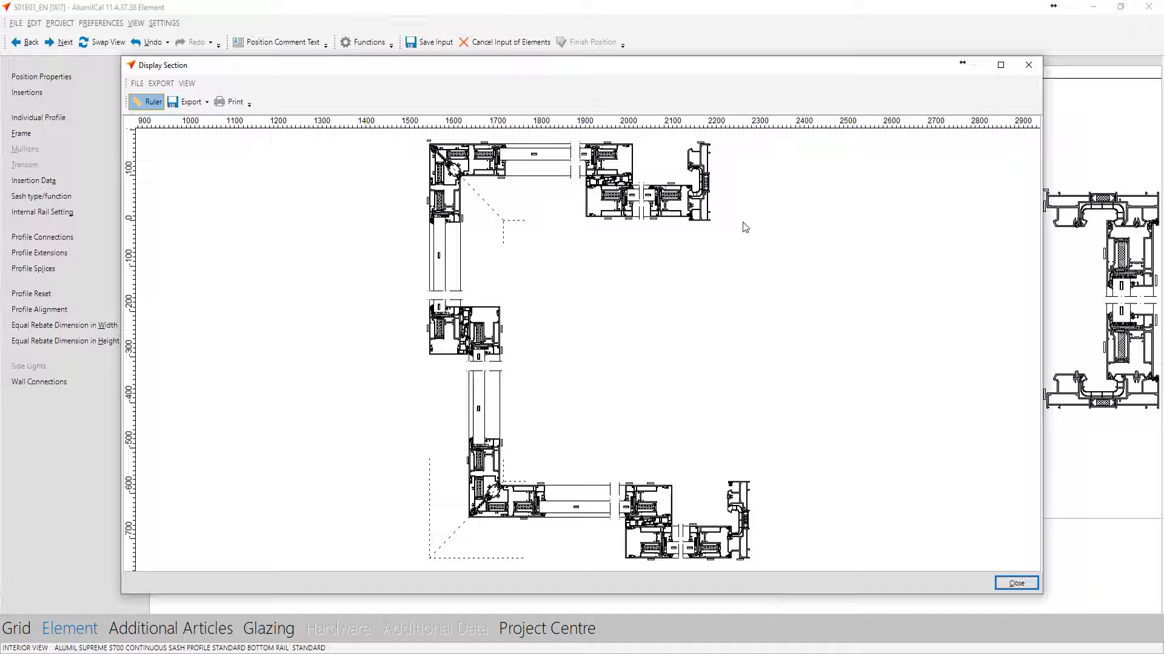
left_click(1022, 588)
left_click(1033, 588)
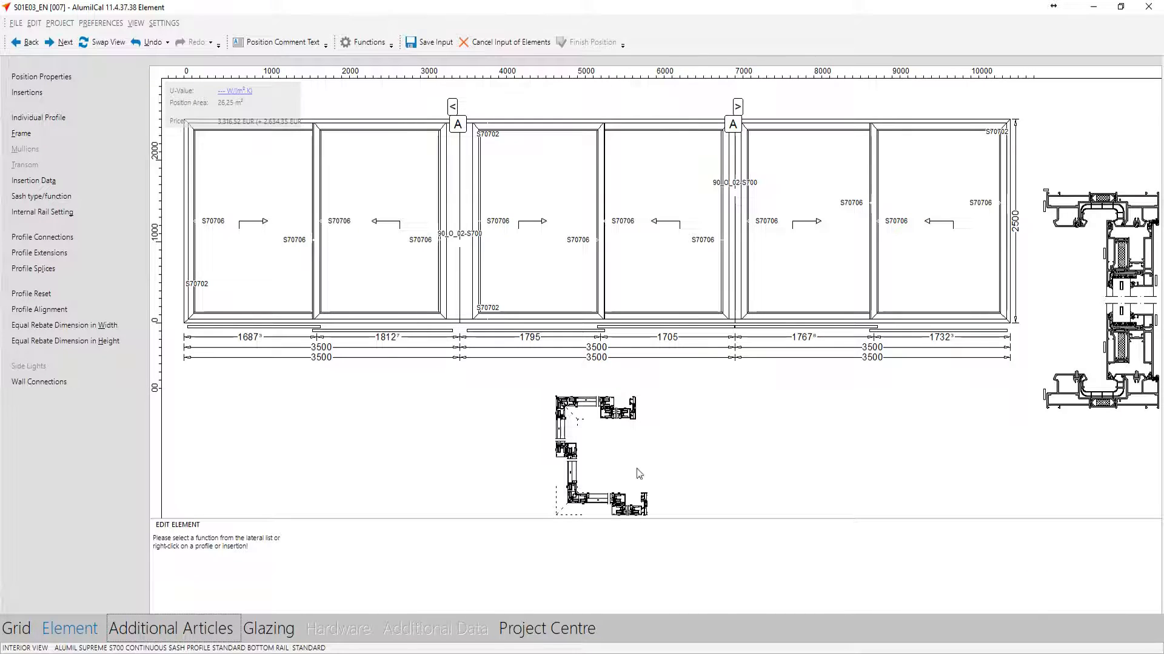
Glaze all six leaves with the 6+8mm insulating glass unit 6mm Fume - 44.1 Triplex Low-E (2S), filling thickness 30
left_click(274, 620)
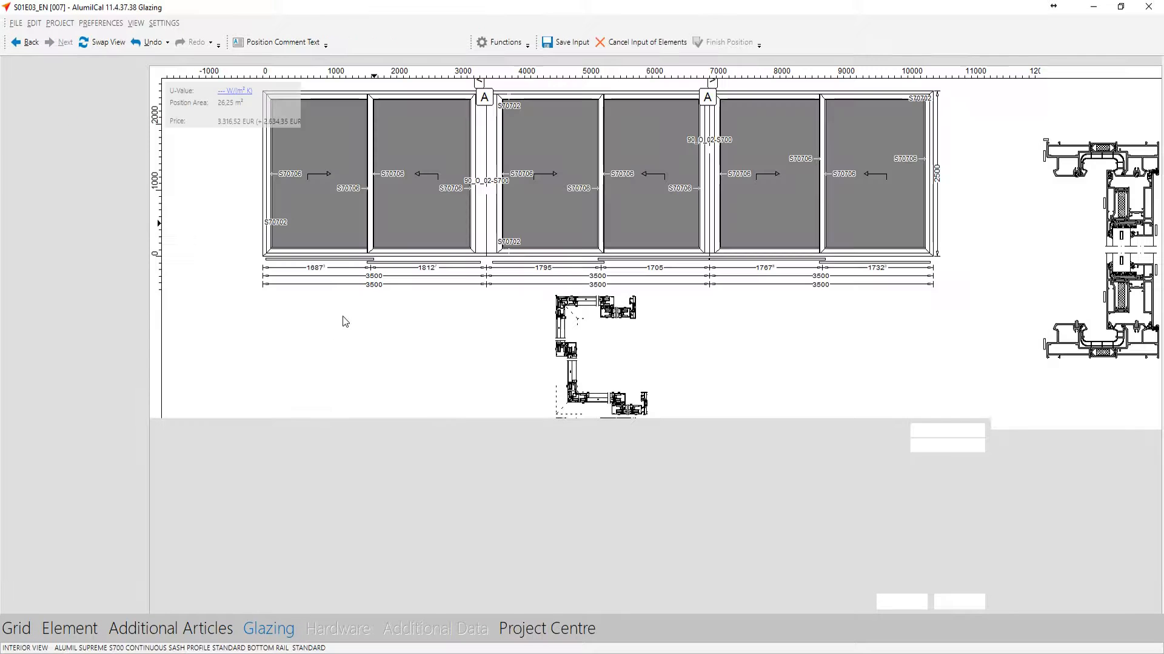
left_click(277, 430)
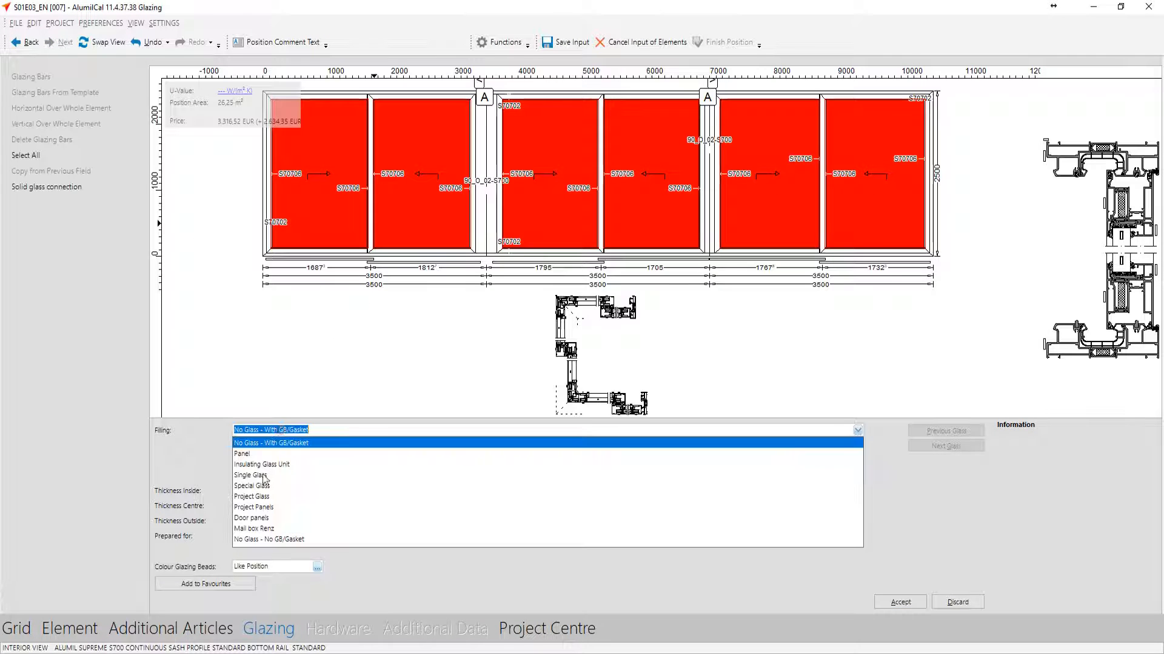
left_click(256, 467)
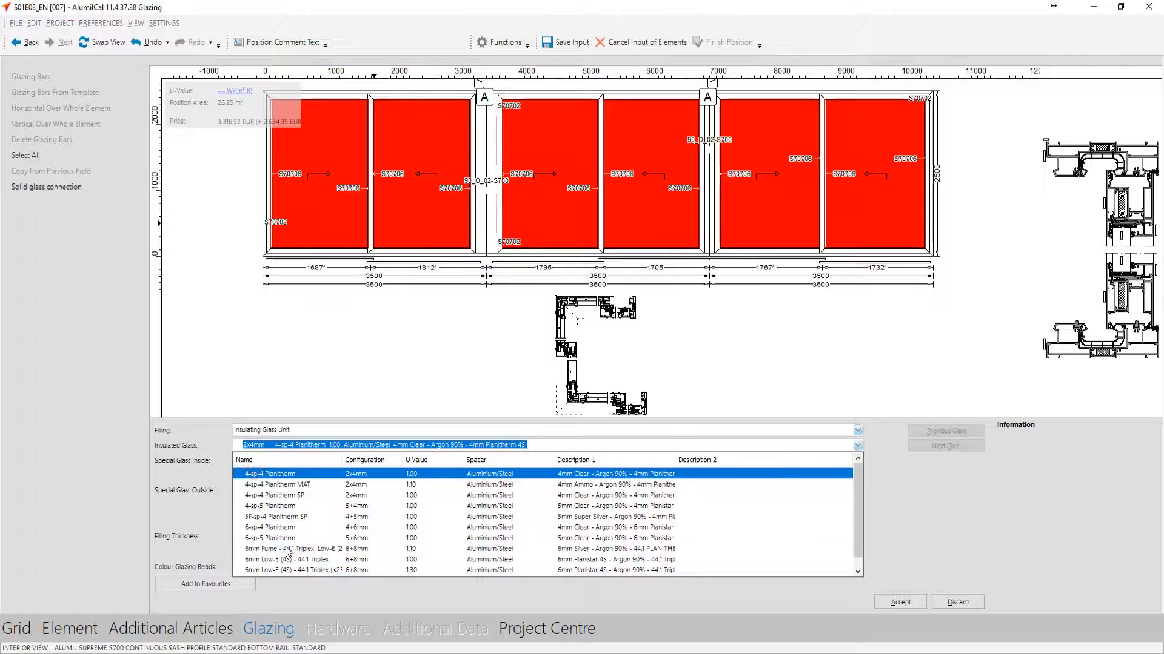
left_click(255, 550)
left_click(252, 587)
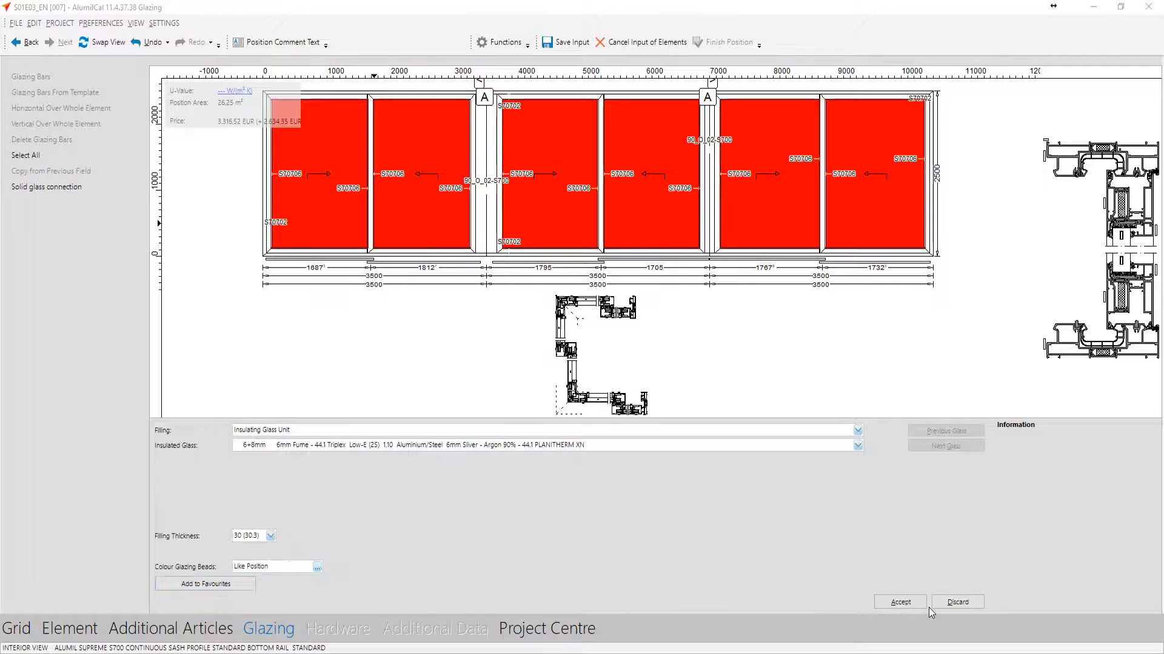
left_click(909, 603)
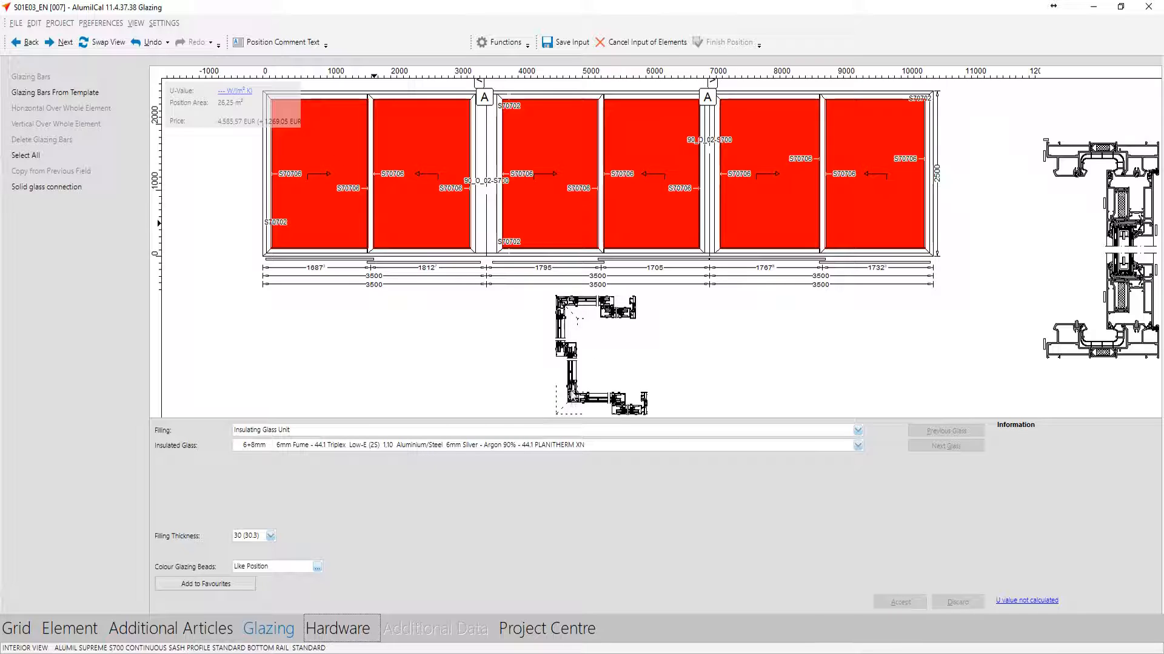
key("Return")
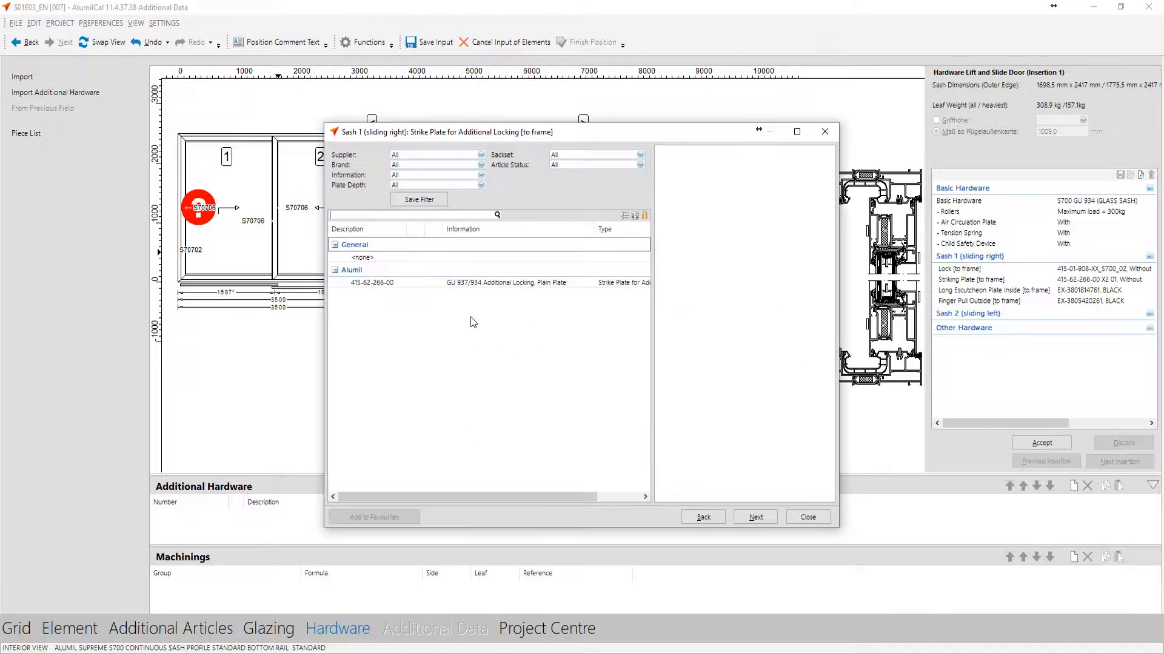
double_click(436, 257)
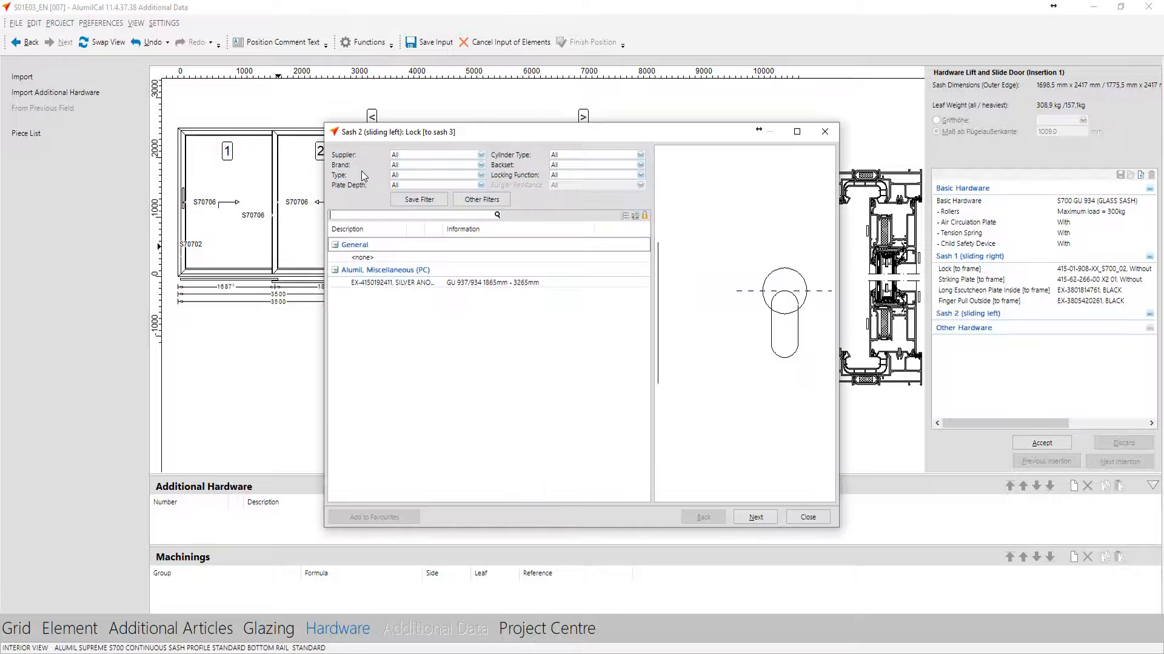
left_click_drag(385, 141, 618, 112)
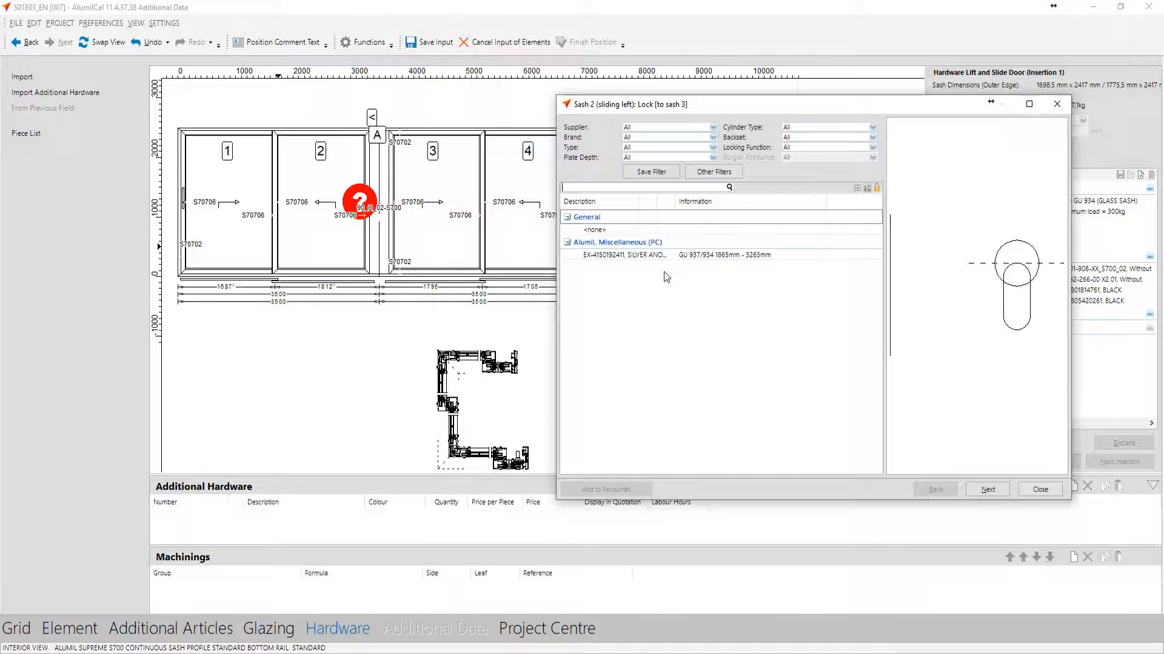
left_click(662, 256)
double_click(662, 256)
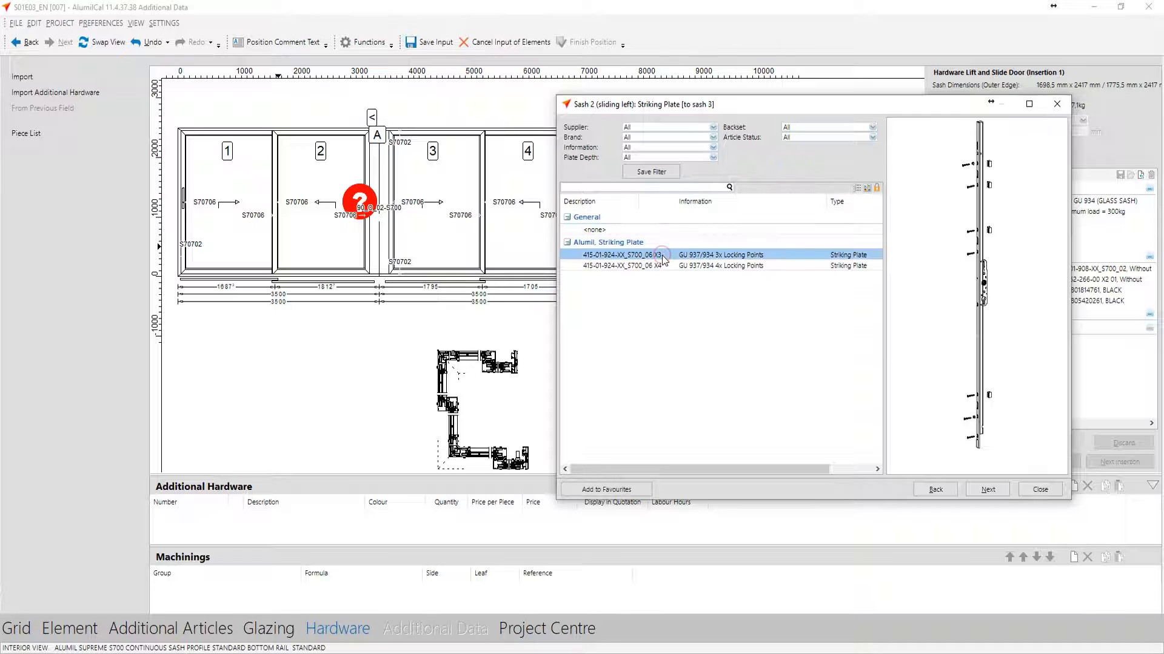
double_click(661, 256)
left_click(659, 255)
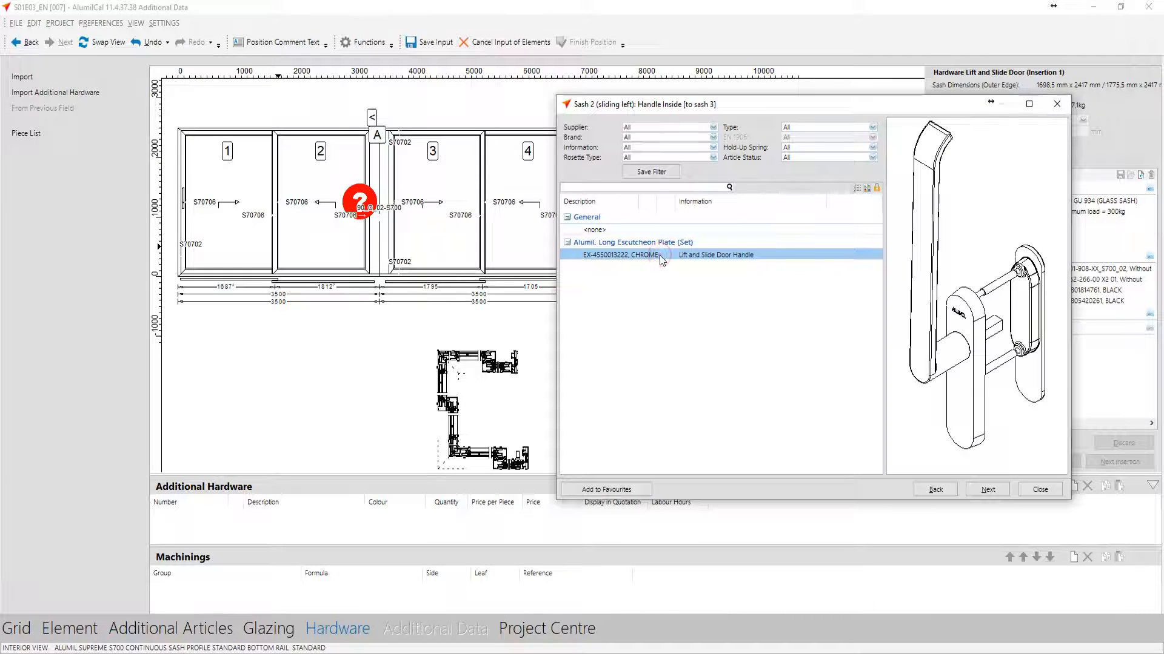
double_click(659, 256)
double_click(647, 256)
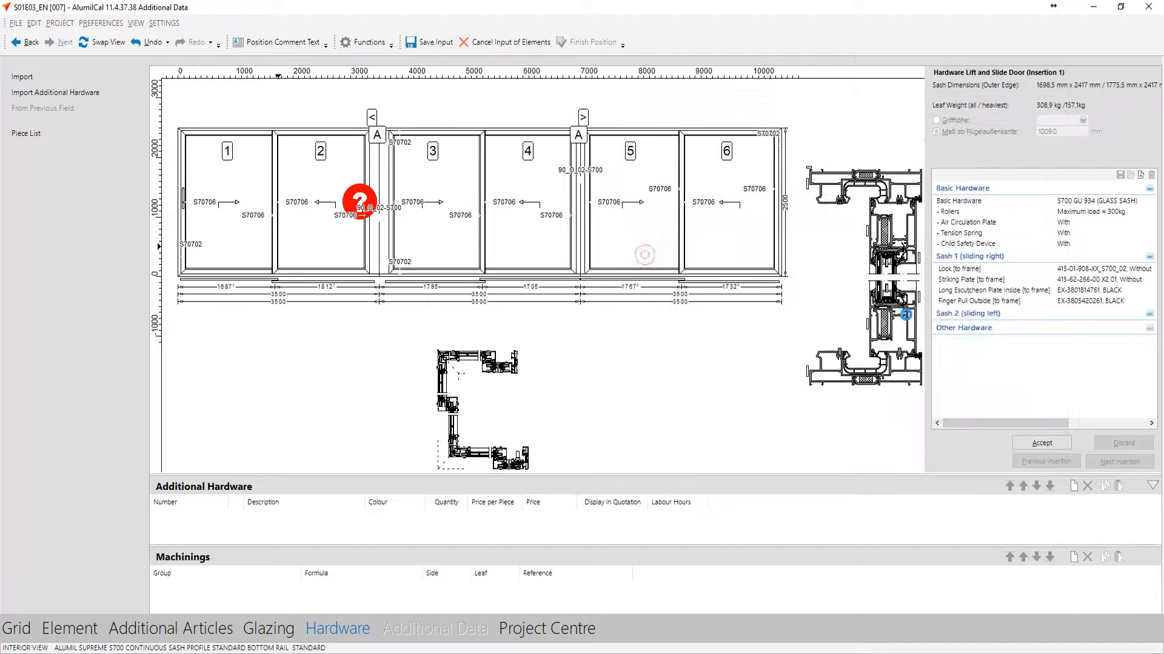
left_click(1041, 444)
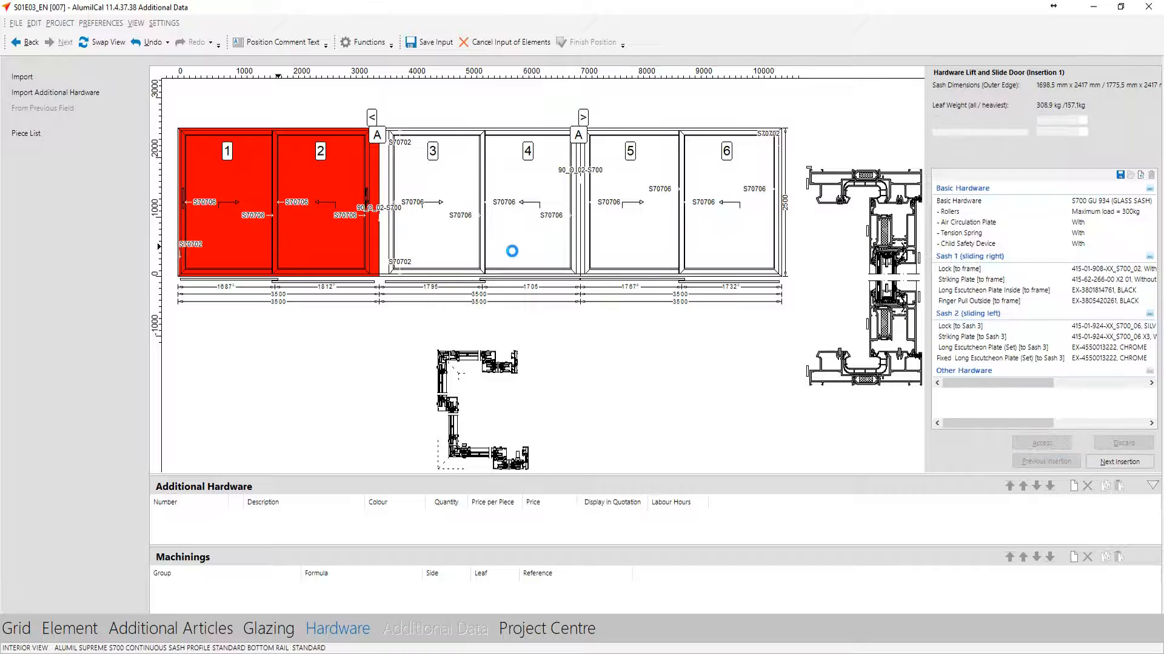
left_click(1114, 462)
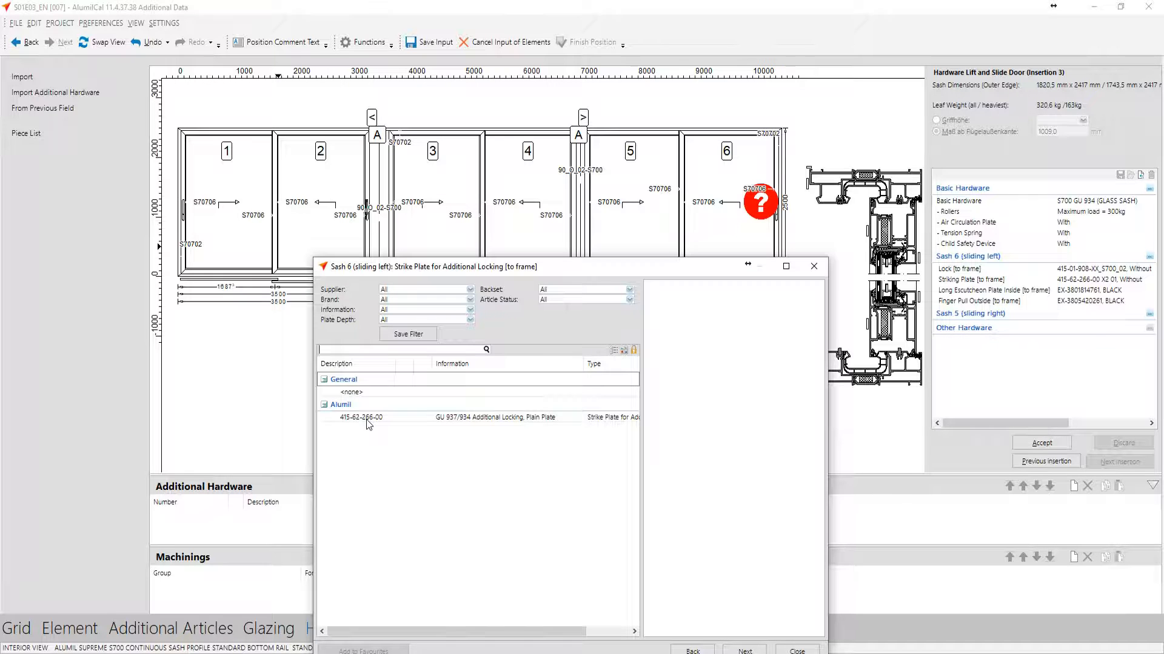
double_click(368, 394)
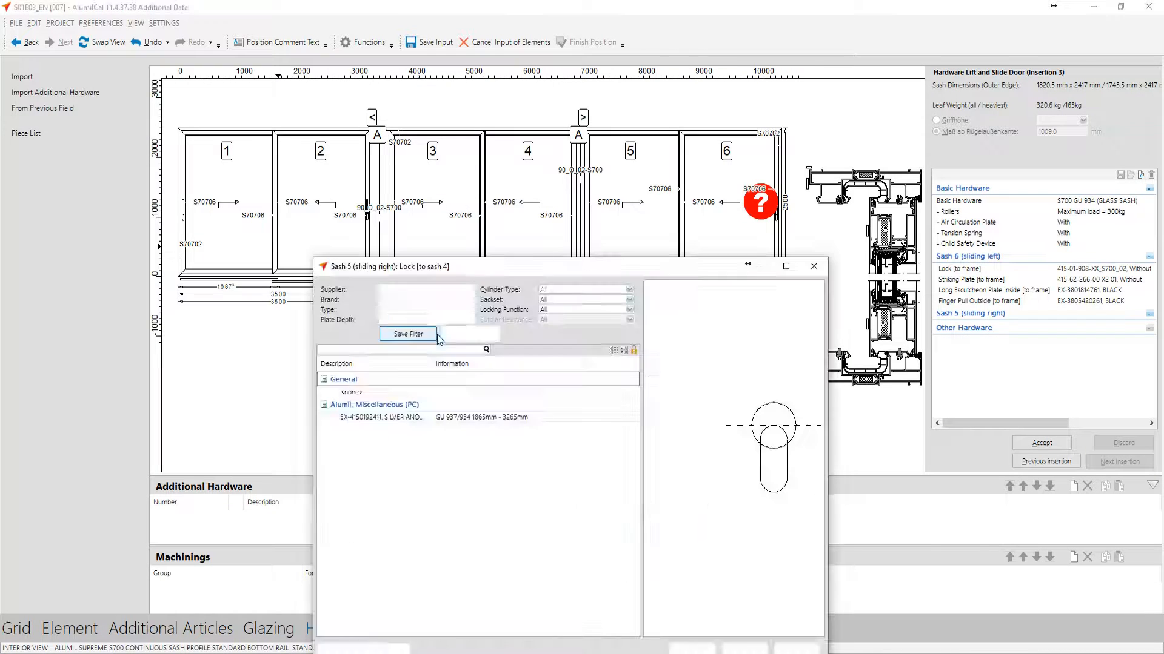
double_click(418, 417)
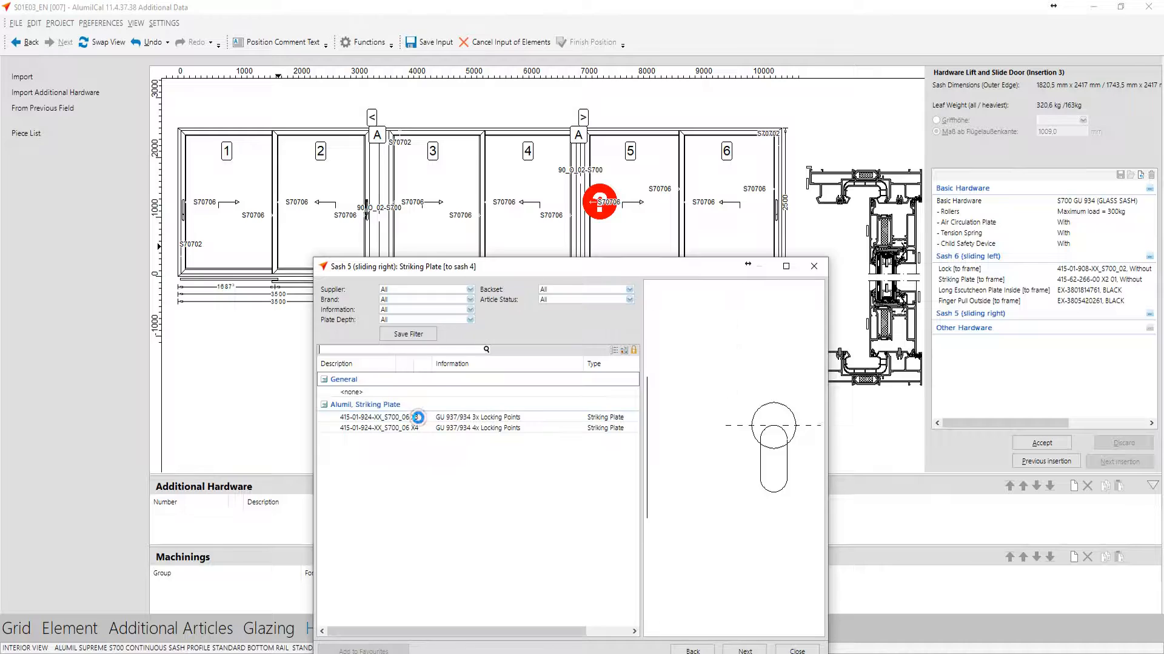
double_click(419, 418)
left_click(418, 418)
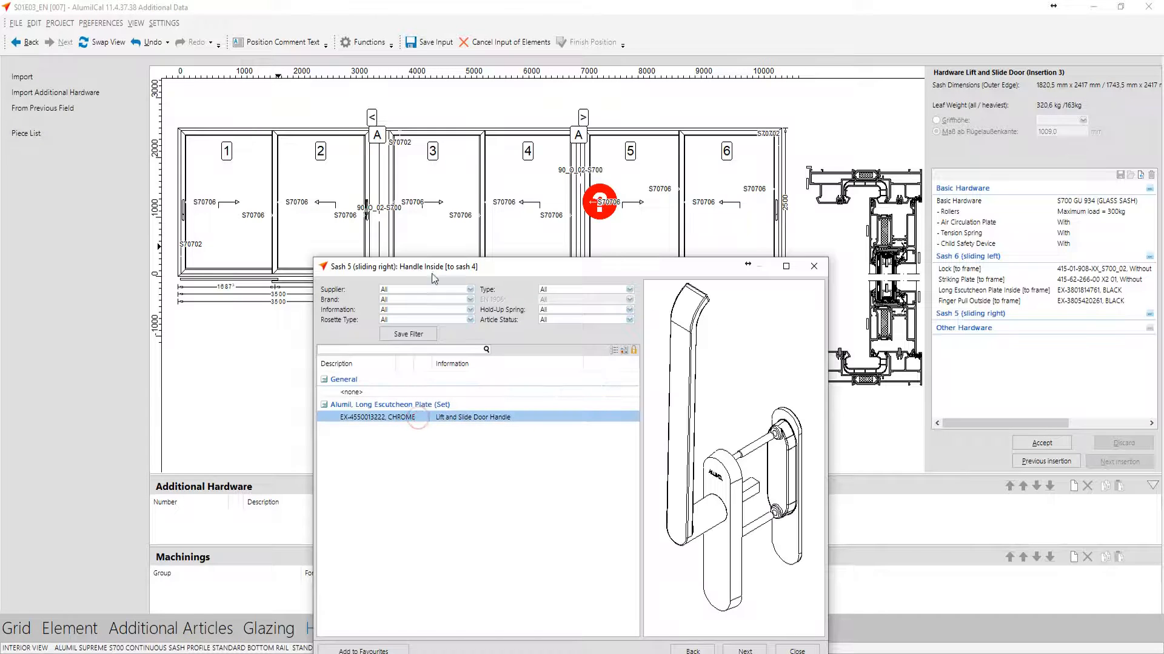
double_click(410, 420)
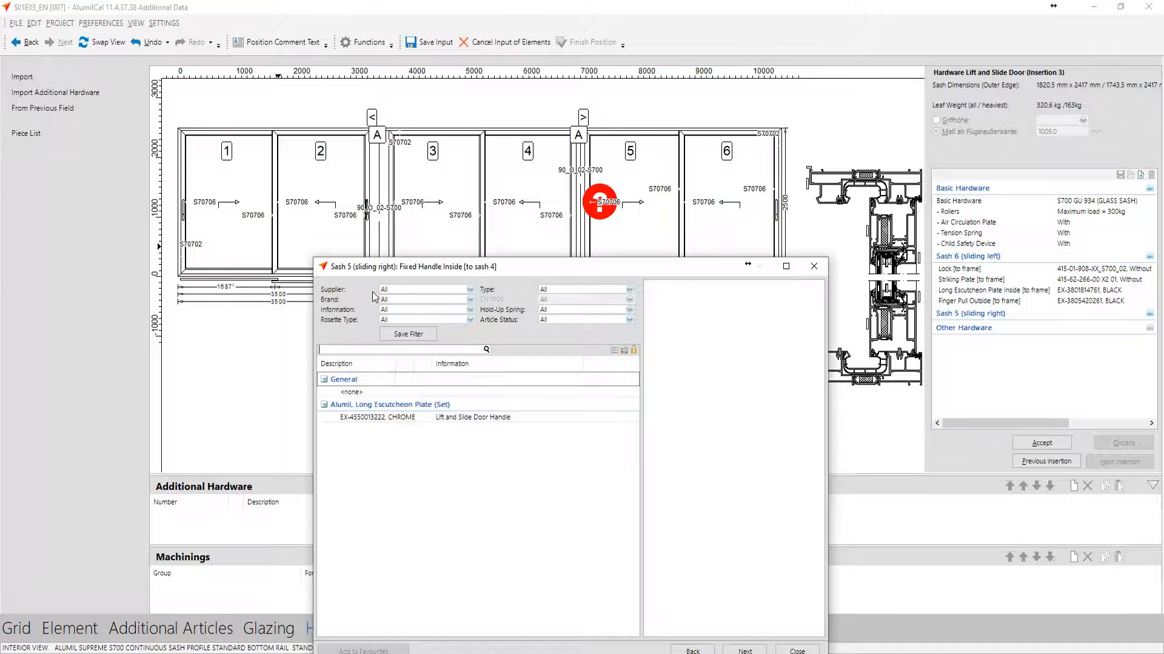
left_click(395, 420)
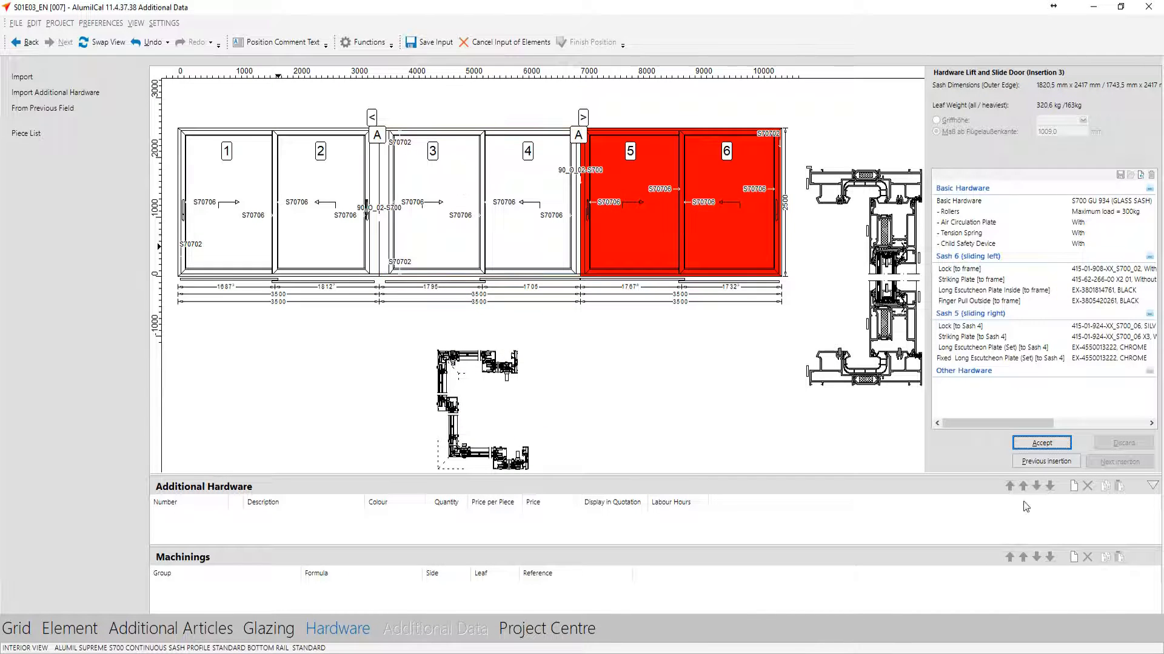
left_click(1028, 447)
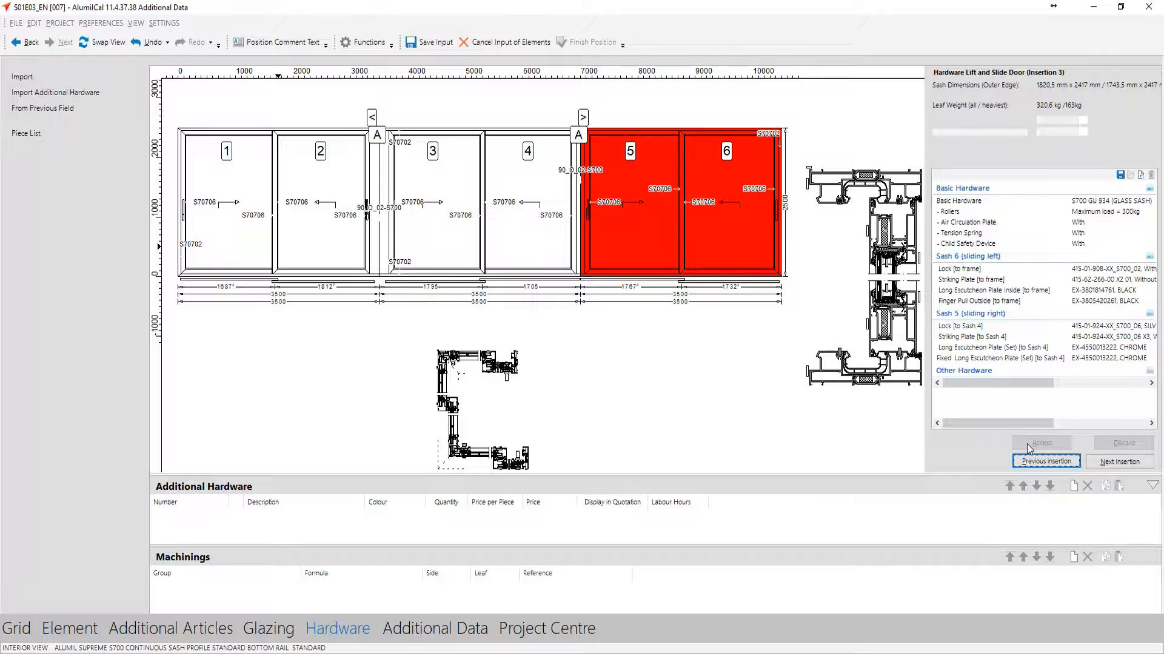
Complete the hardware input and finish position 007
left_click(1133, 463)
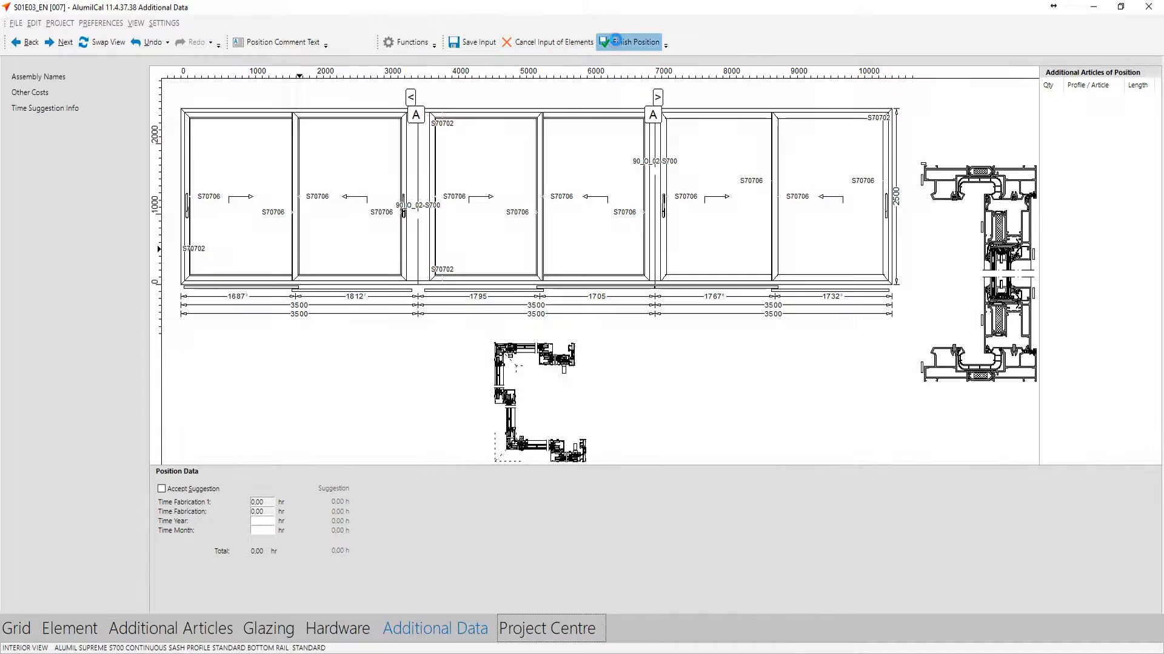
left_click(615, 41)
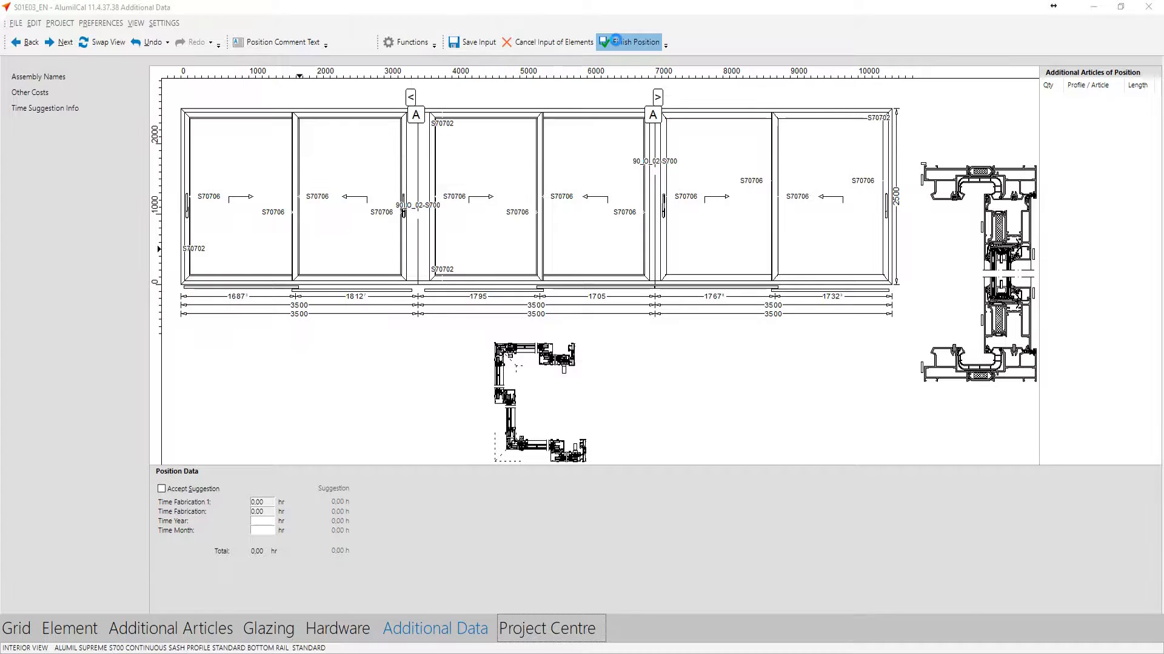
left_click(616, 40)
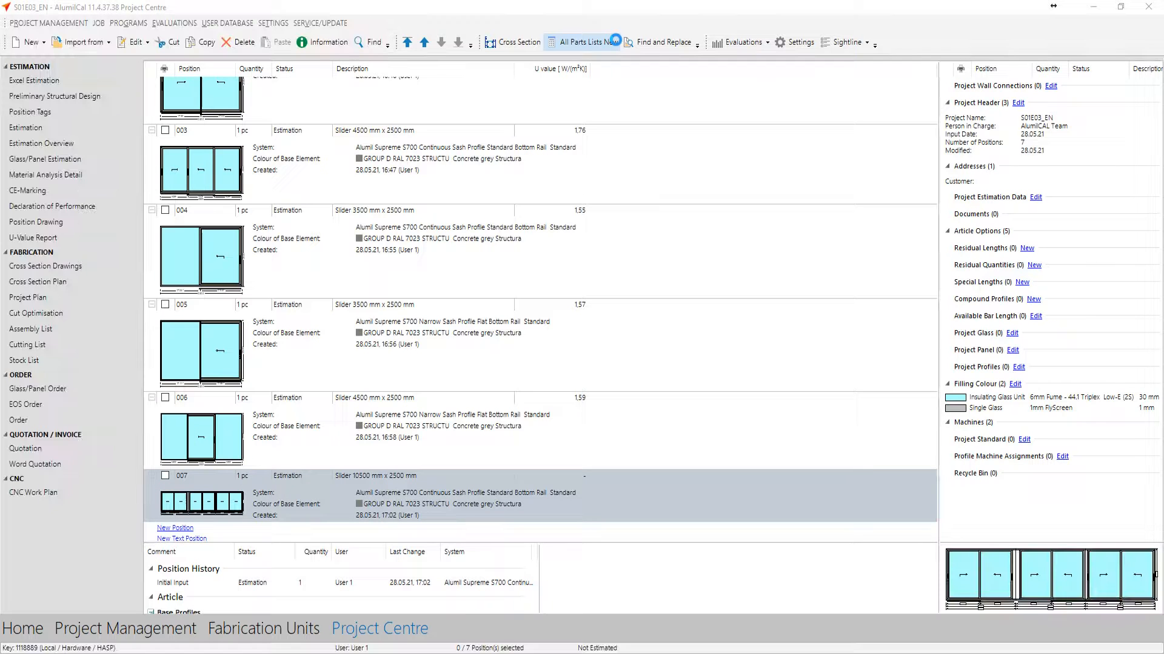